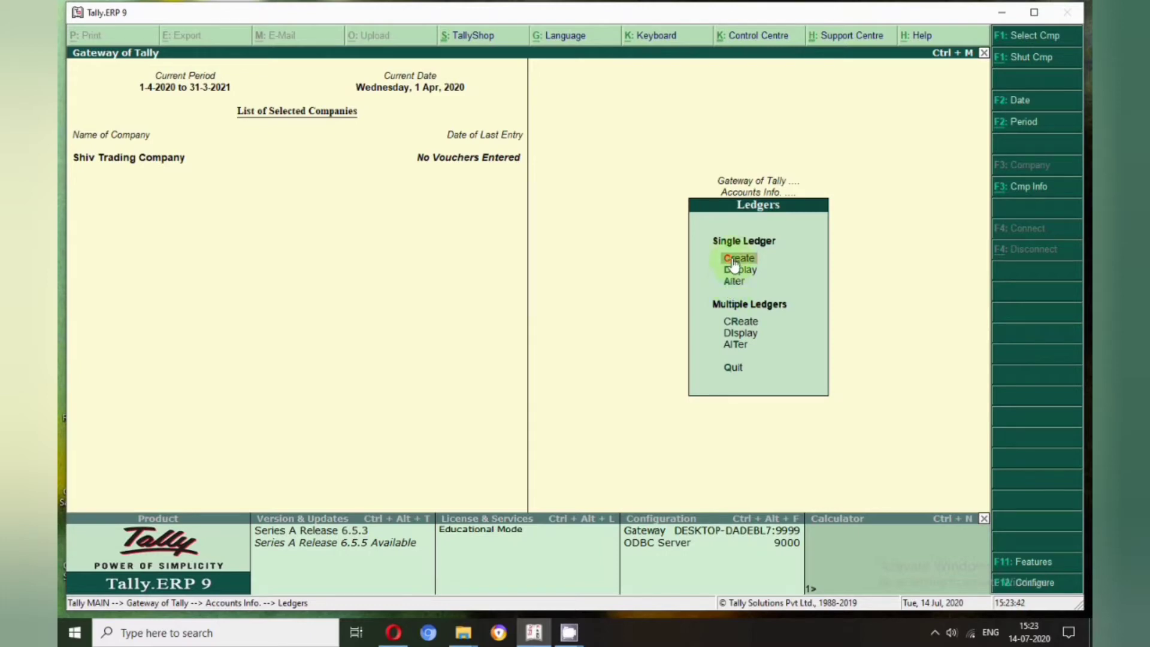
Start a single ledger and name it 'Purchase Accout' after 'Purchase A/c' was rejected as duplicate
click(734, 261)
text(Purchase A/c)
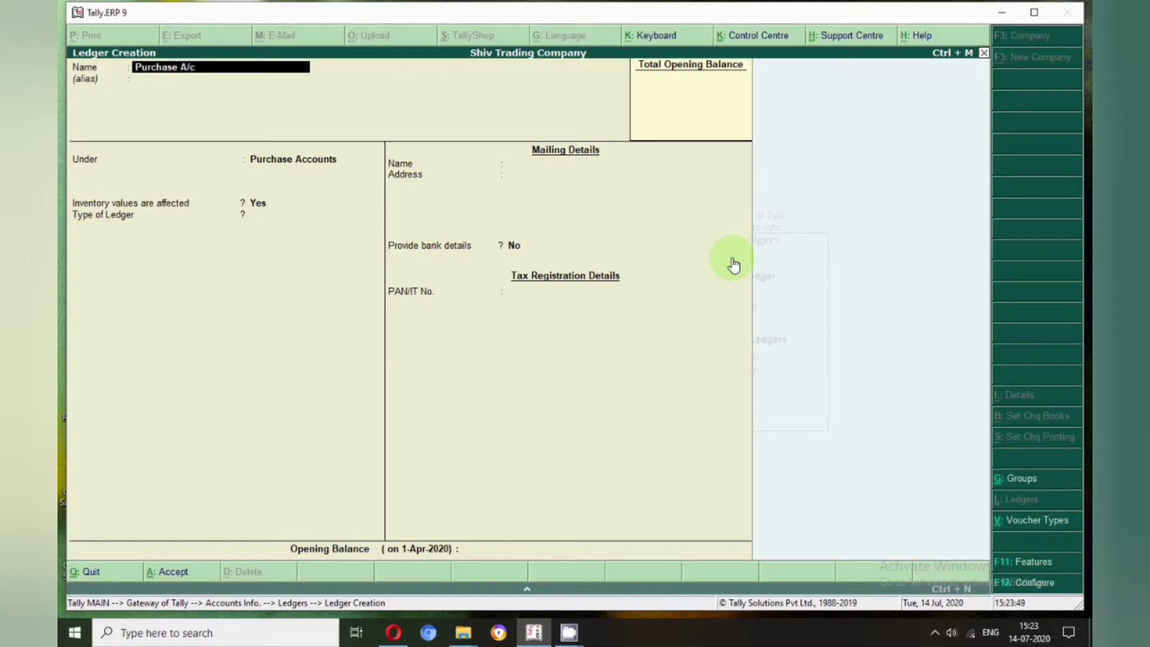
key(Return)
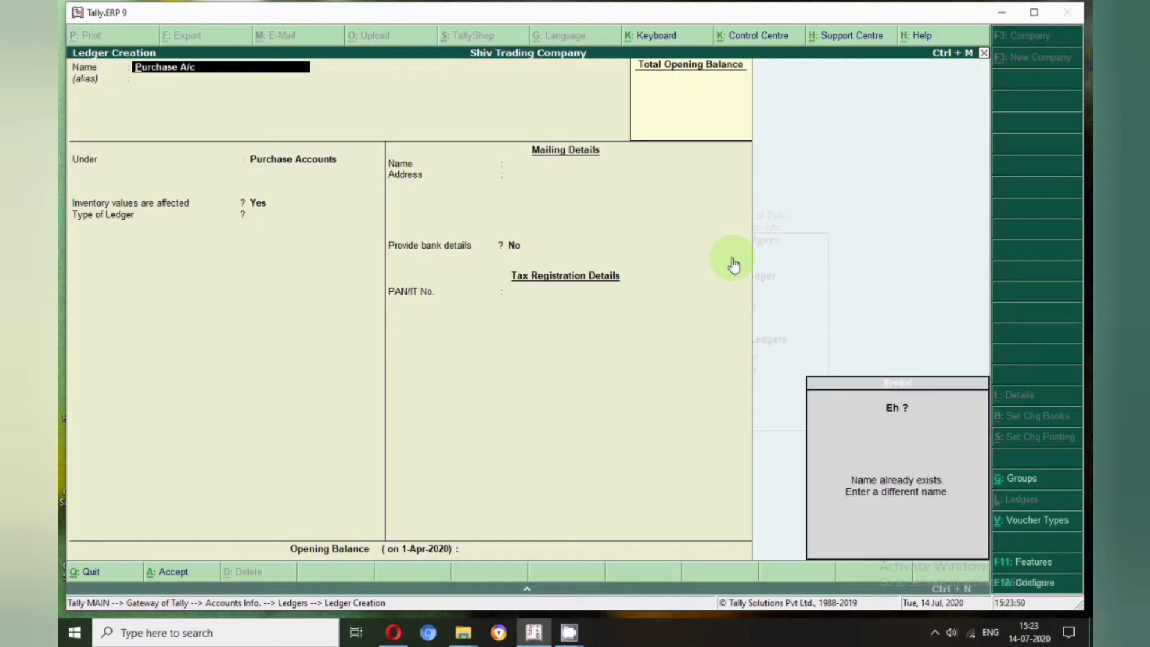
key(BackSpace)
key(BackSpace)
text(ccount)
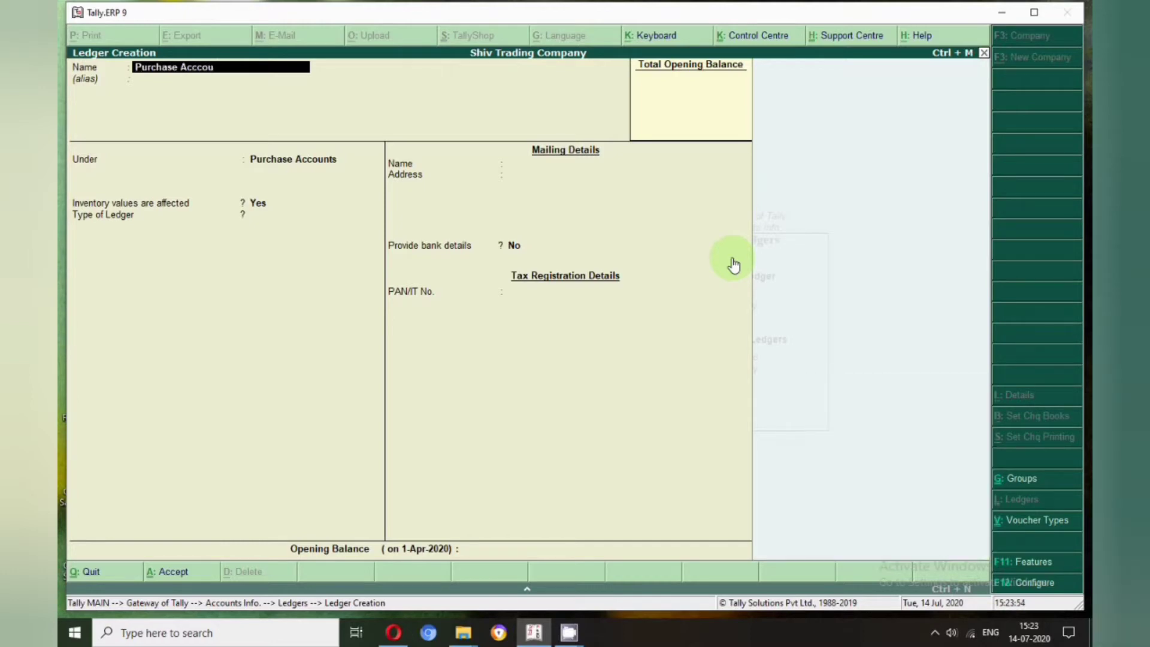
key(BackSpace)
key(BackSpace)
key(BackSpace)
key(BackSpace)
text(out)
key(Return)
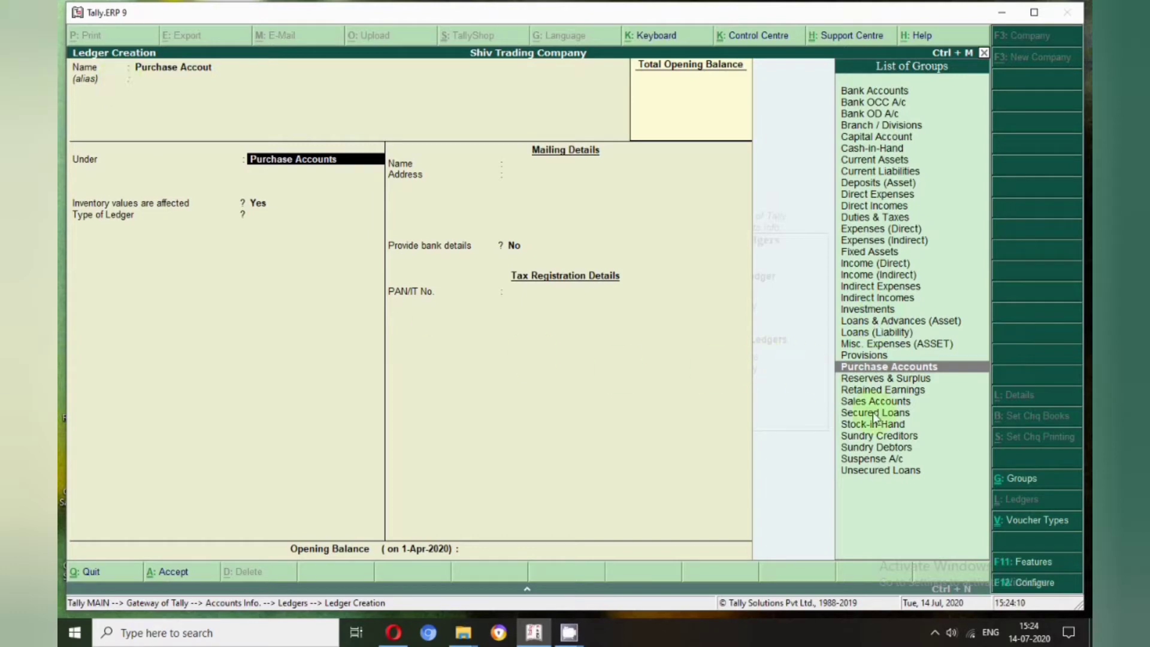
Place it under Purchase Accounts with ledger type Not Applicable and save it
click(874, 367)
key(Return)
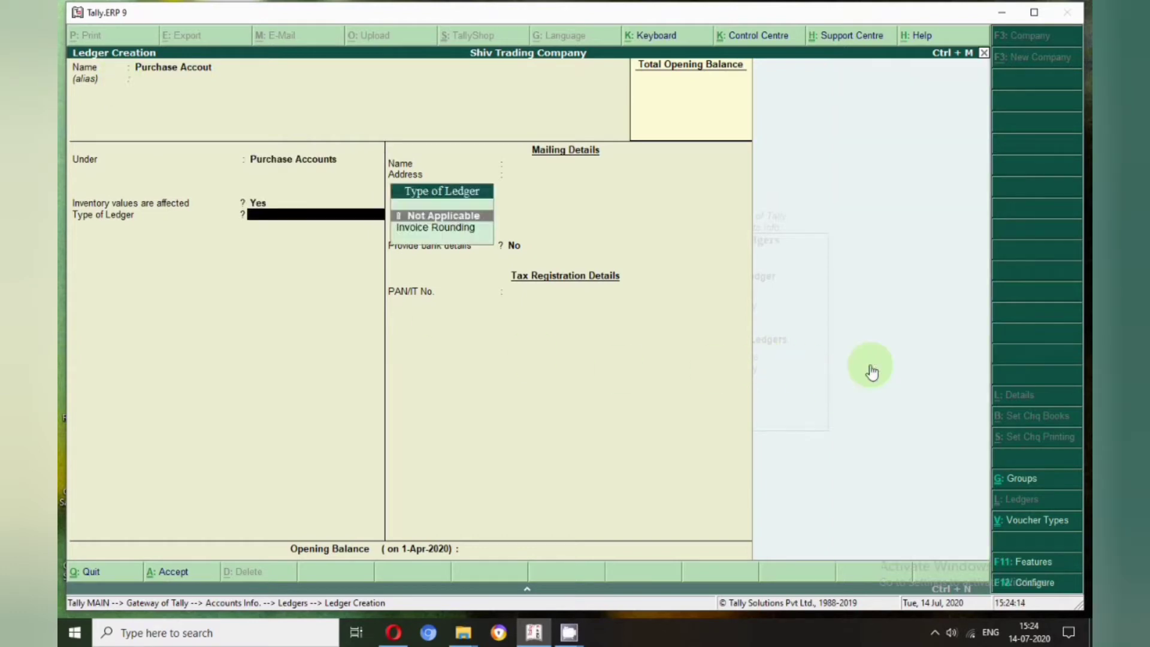
key(Return)
key(Return)
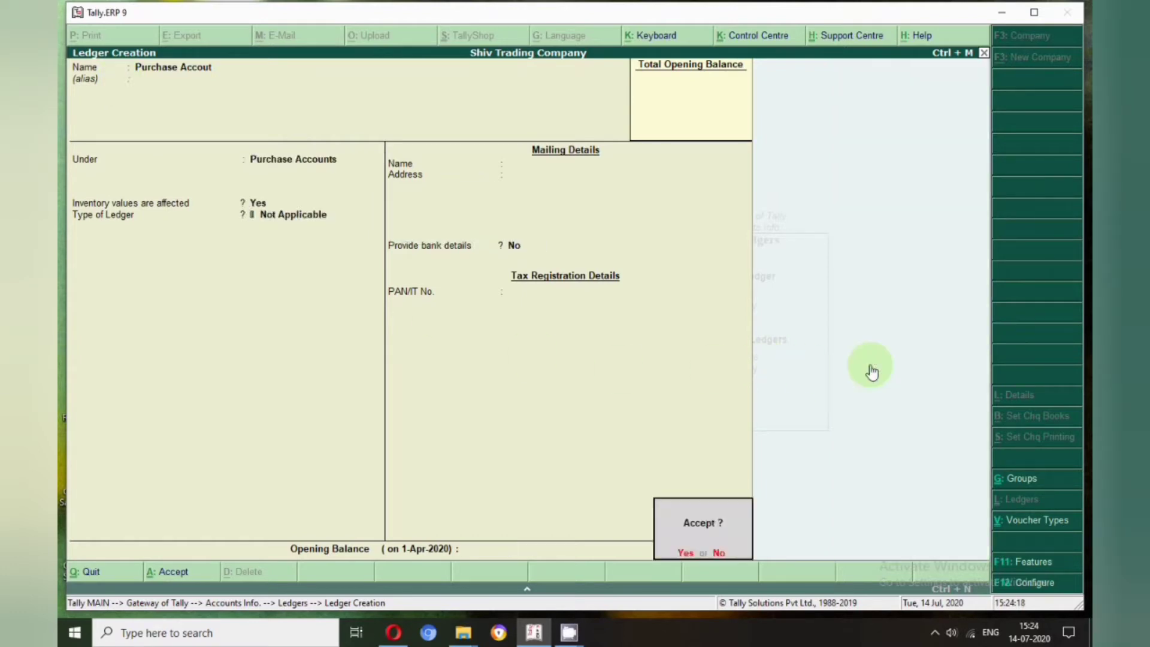
key(Return)
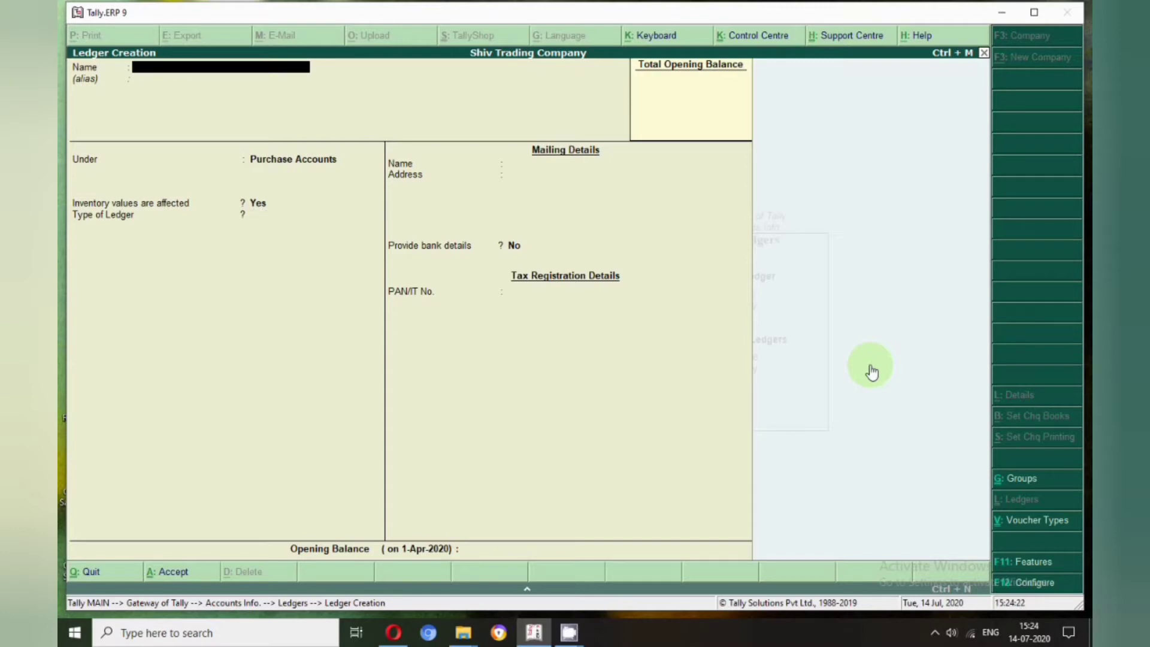
Create the 'Pnb Bank' ledger under Bank Accounts, skipping bank details, with state Delhi
text(Pnb Bank)
key(Return)
key(Return)
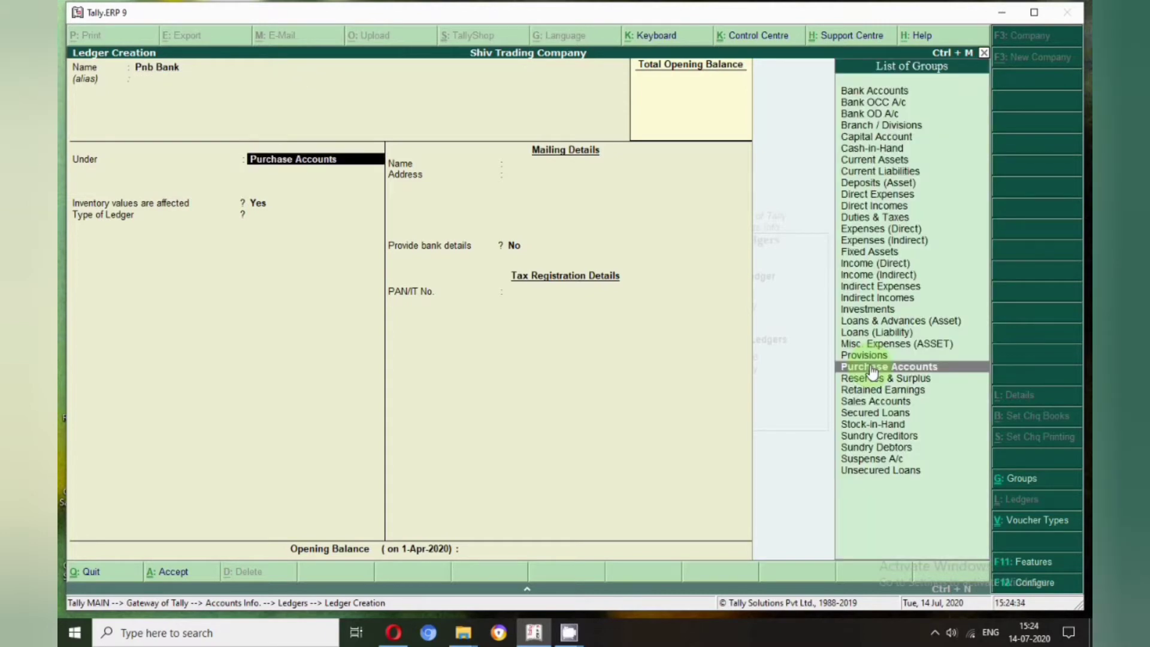
text(B)
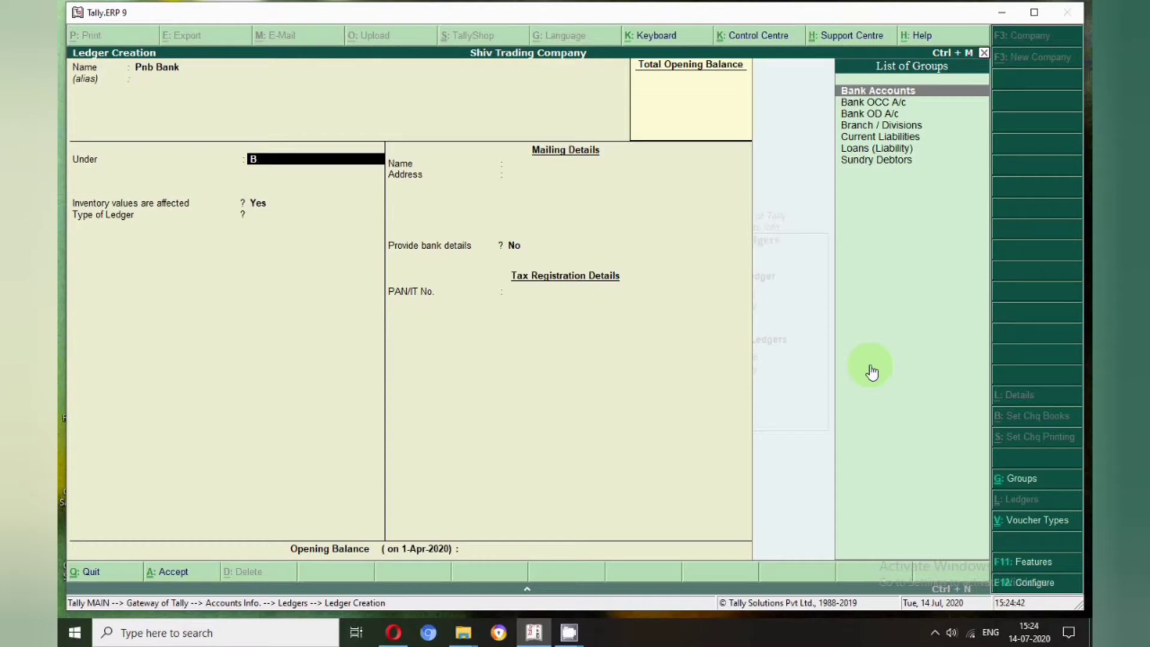
key(Return)
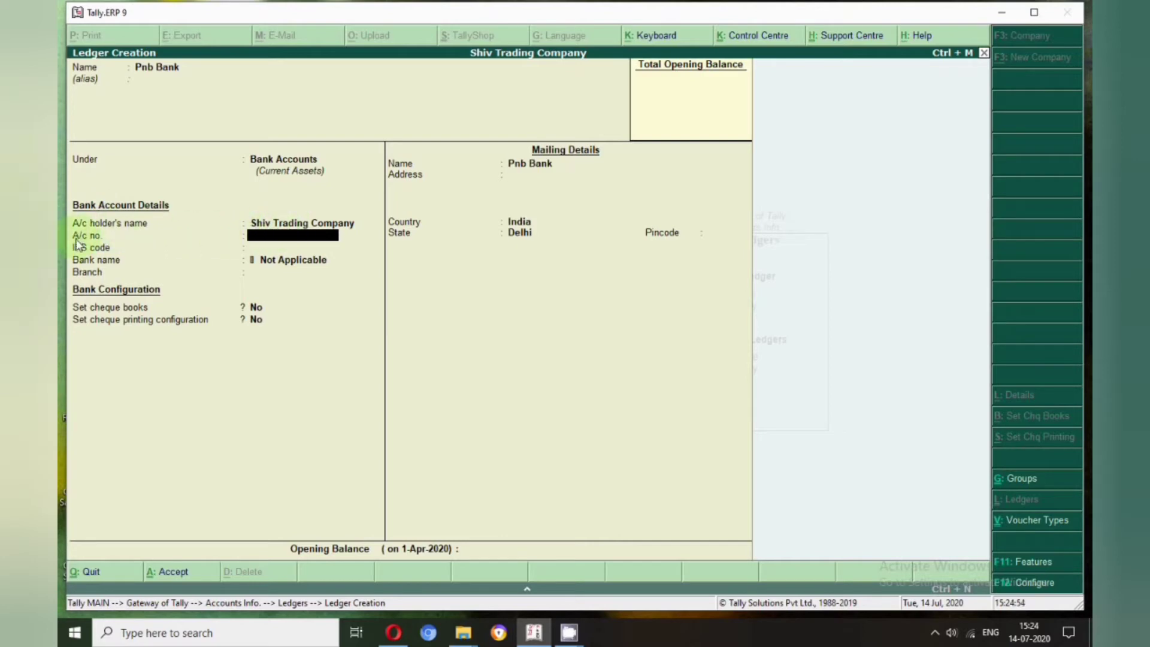
click(248, 249)
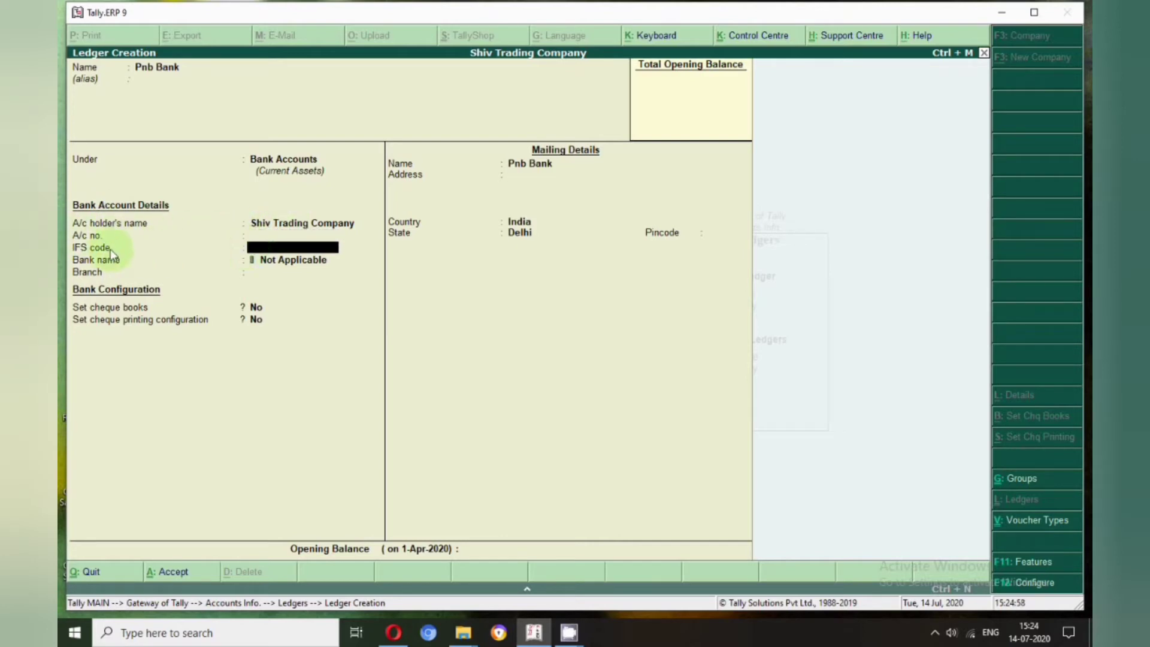
key(Return)
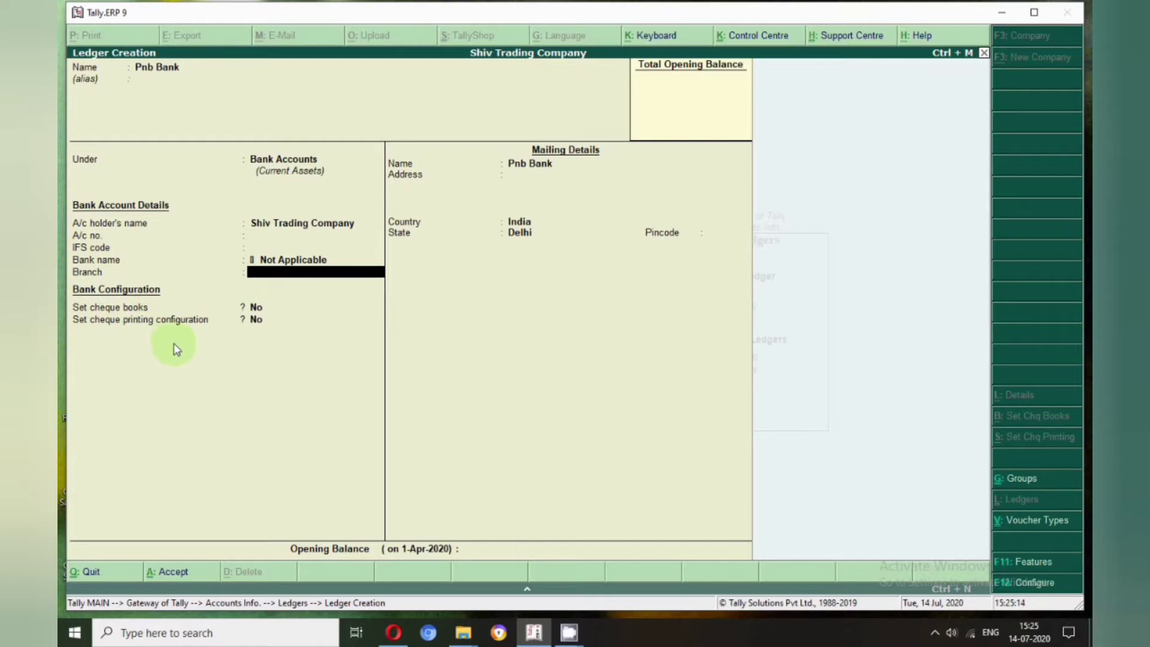
key(Return)
key(Return)
key(Return)
key(Return)
key(Return)
key(Return)
key(Return)
key(Return)
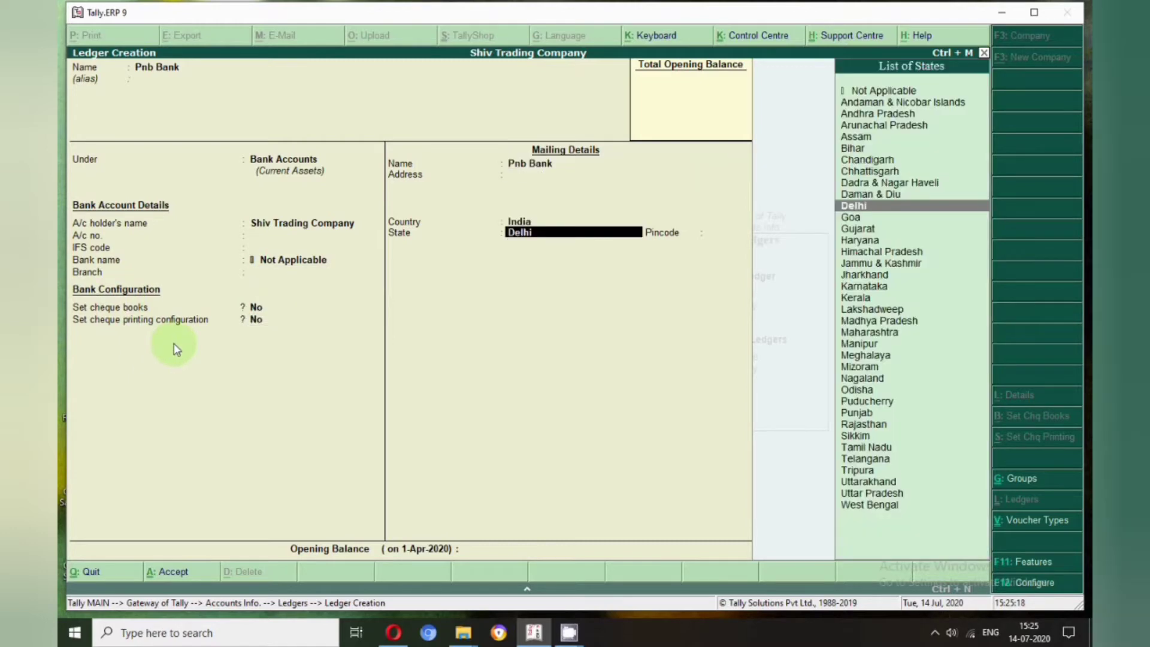
key(Return)
key(Return)
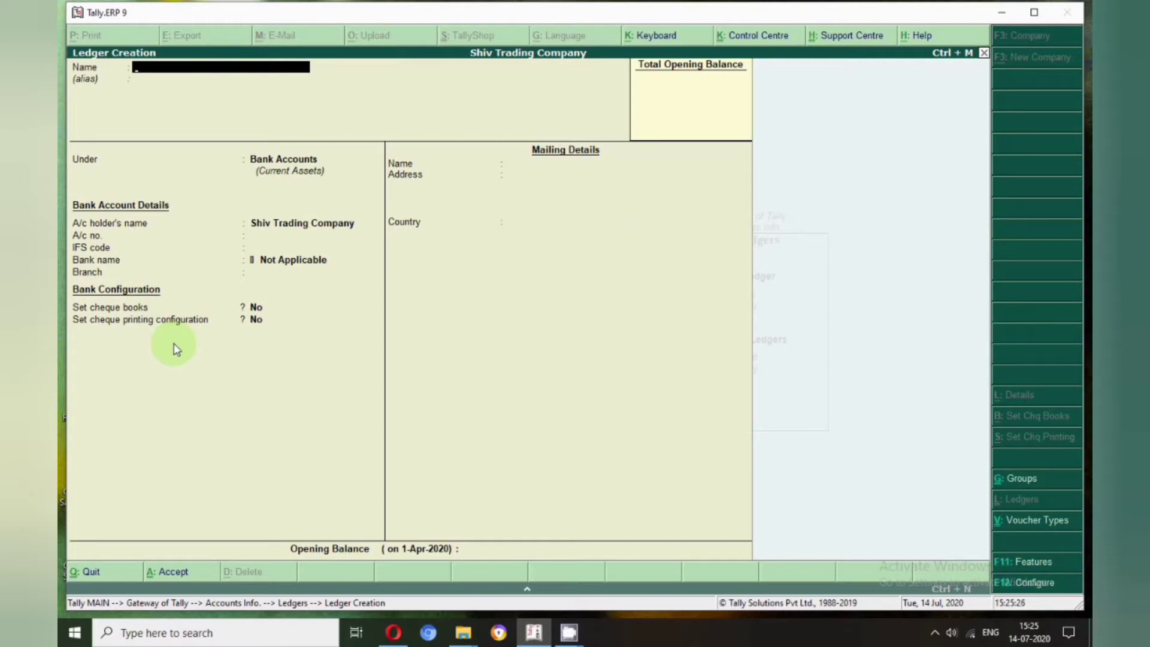
Fill in a 'Bajaj Finance' ledger under Secured Loans
text(Bajaj Finance)
key(Return)
key(Return)
text(Se)
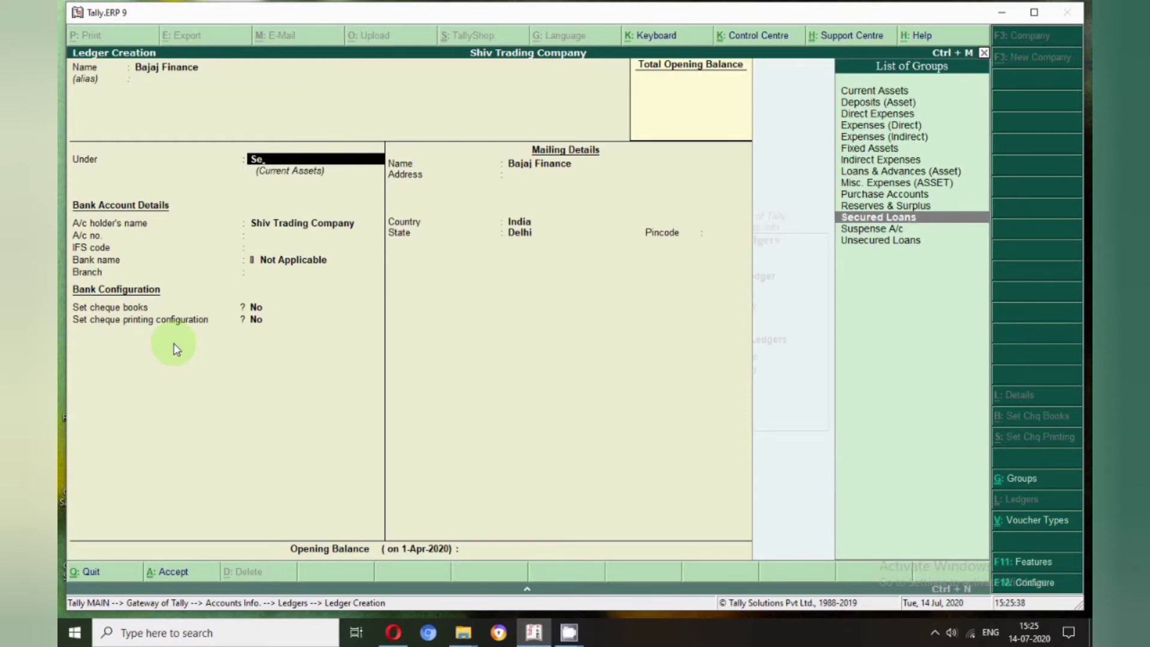
key(Return)
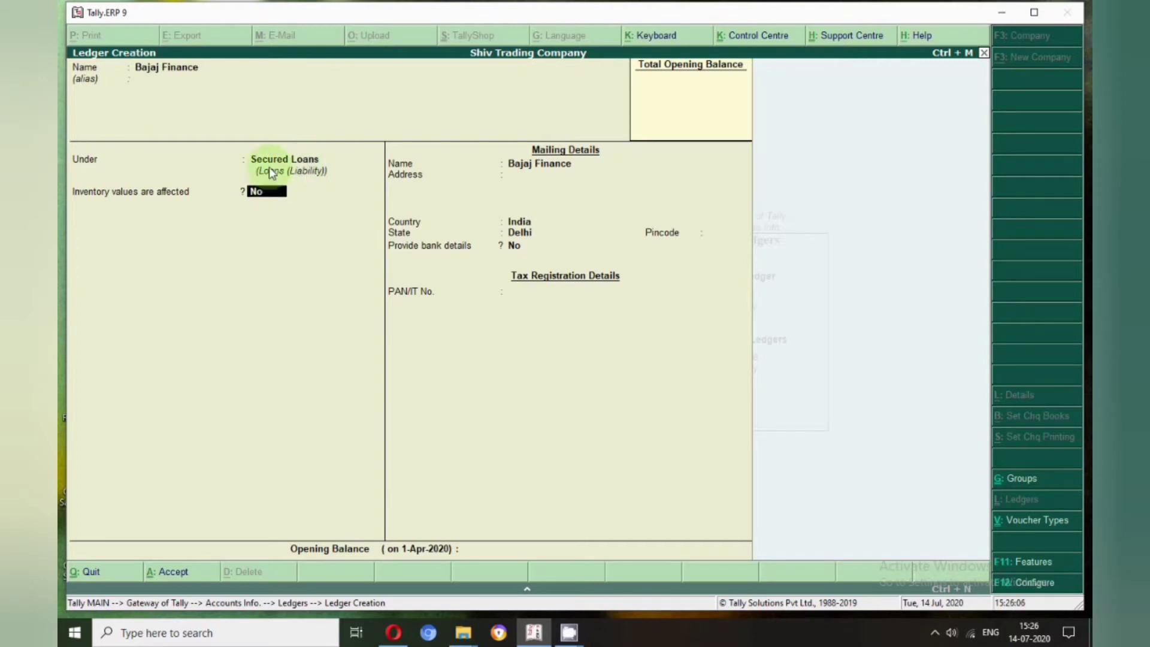
key(Return)
key(Return)
key(Return)
key(Return)
key(Return)
key(Return)
key(Return)
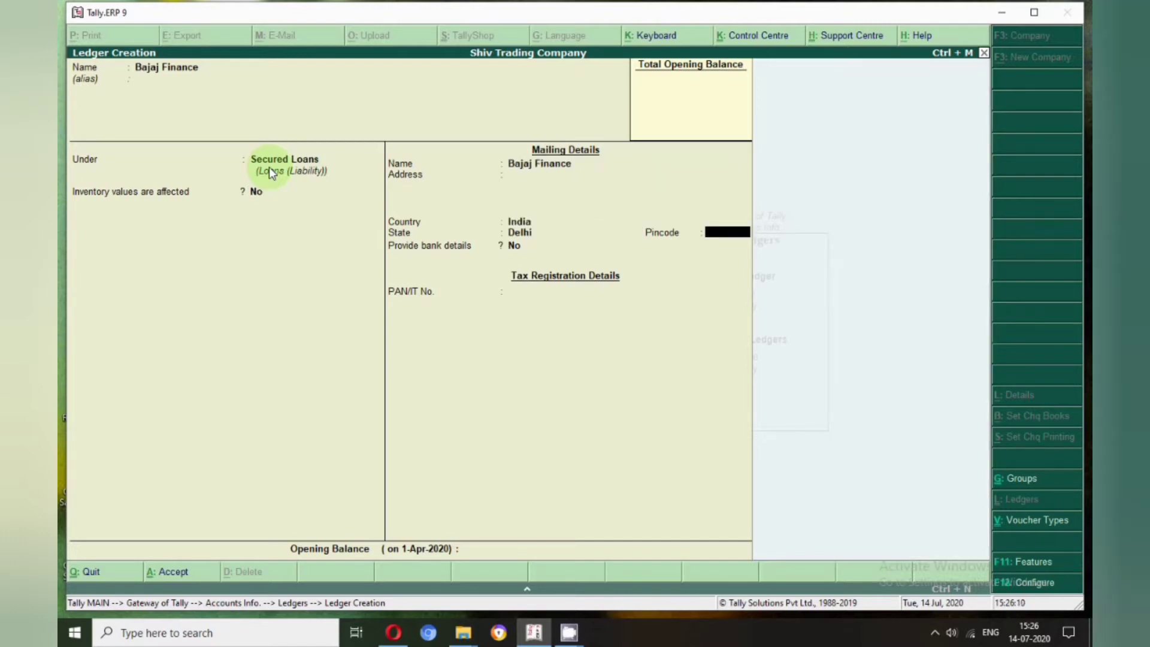
key(Return)
Save Bajaj Finance, then create the individual lender's ledger under Unsecured Loans
key(Return)
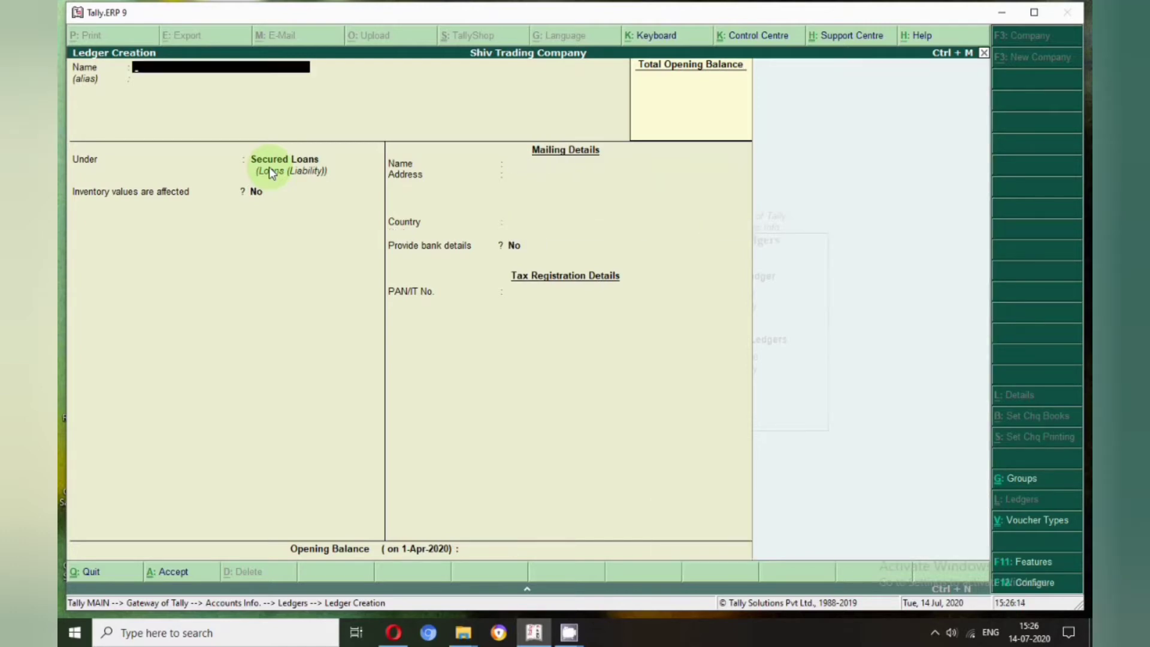
key(Return)
text(un)
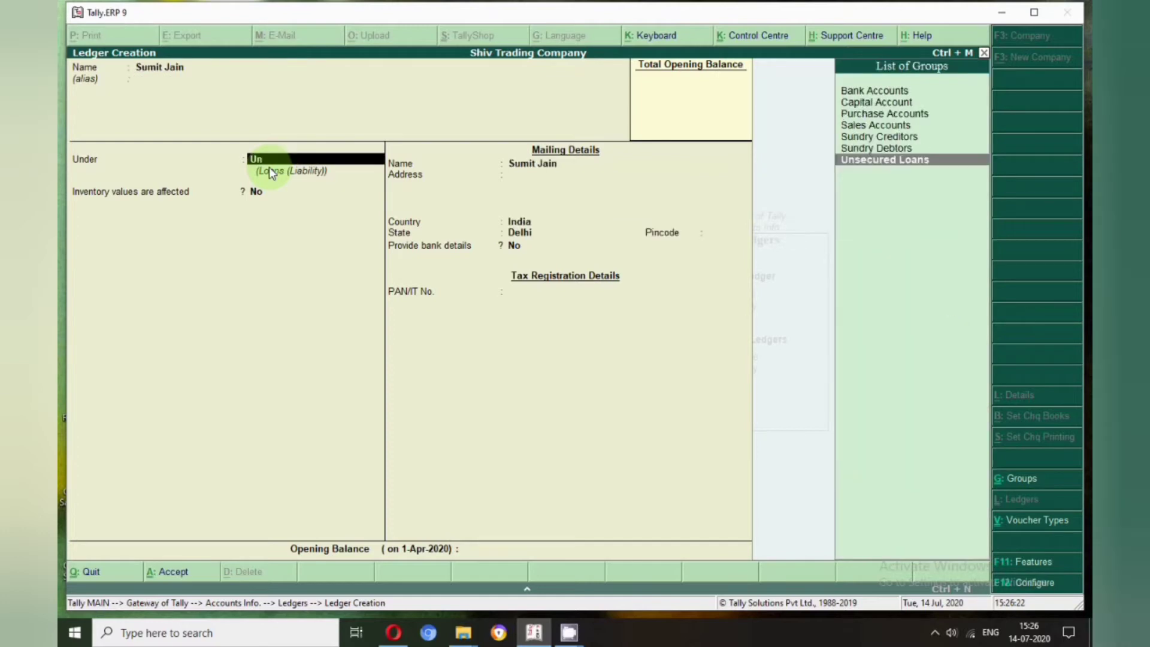
key(Return)
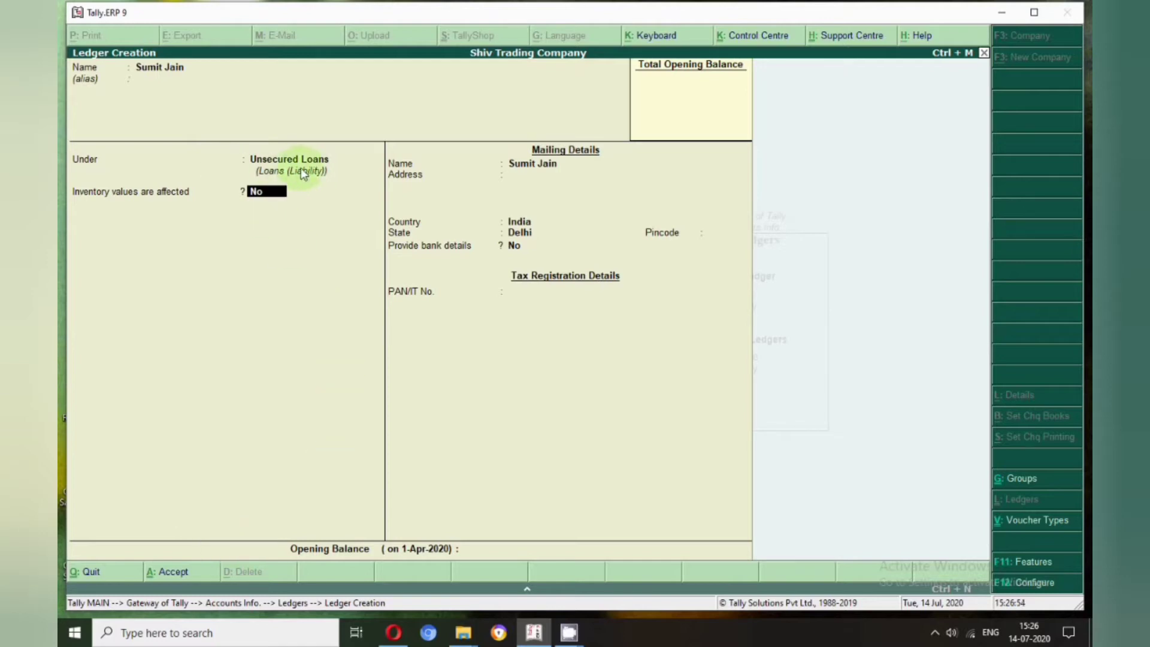
key(Return)
key(Return)
key(Return)
key(Return)
key(Return)
key(Return)
key(Return)
key(Return)
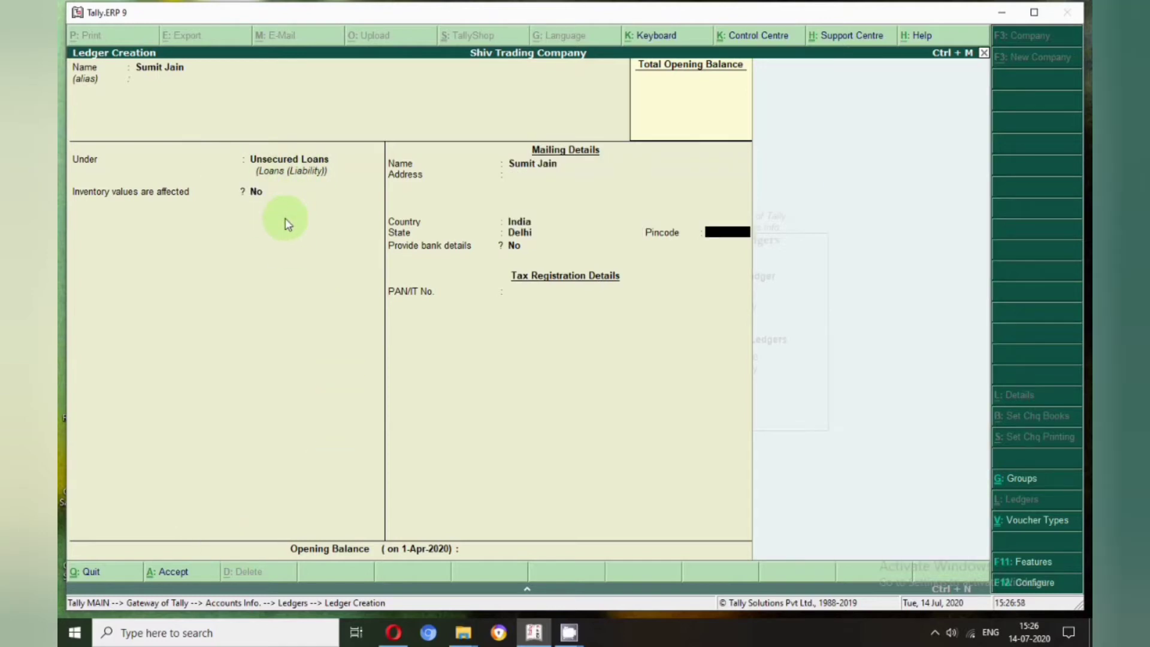
key(Return)
key(Return)
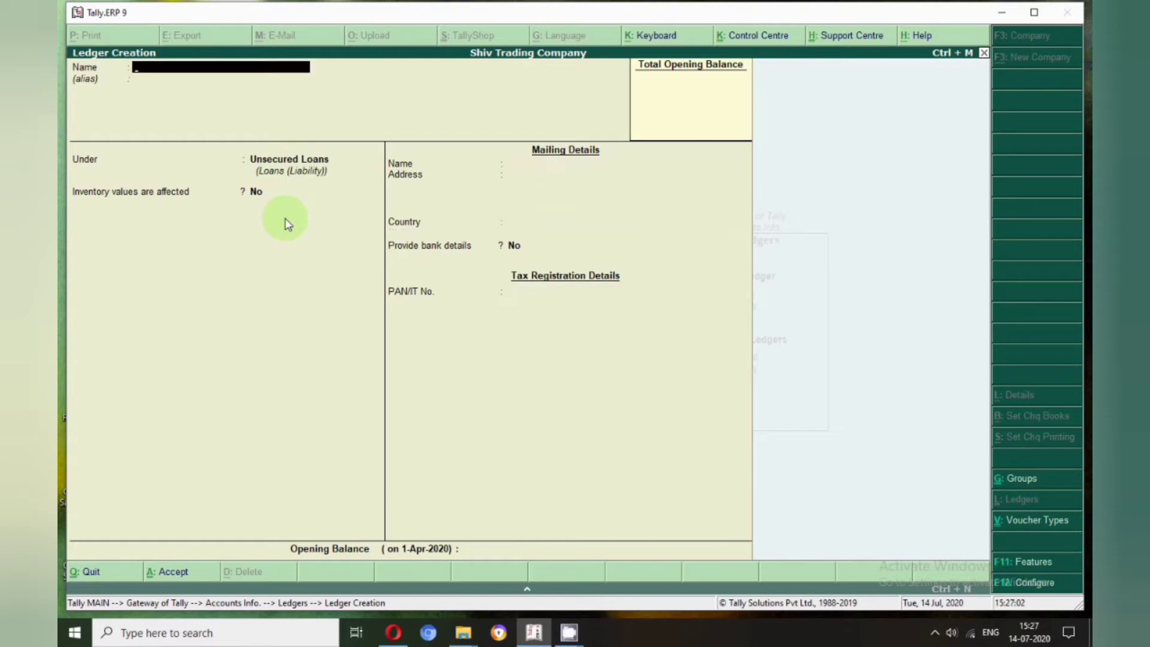
Create and save a 'Drawing A/c' ledger under Capital Account
text(Drawing A/c)
key(Return)
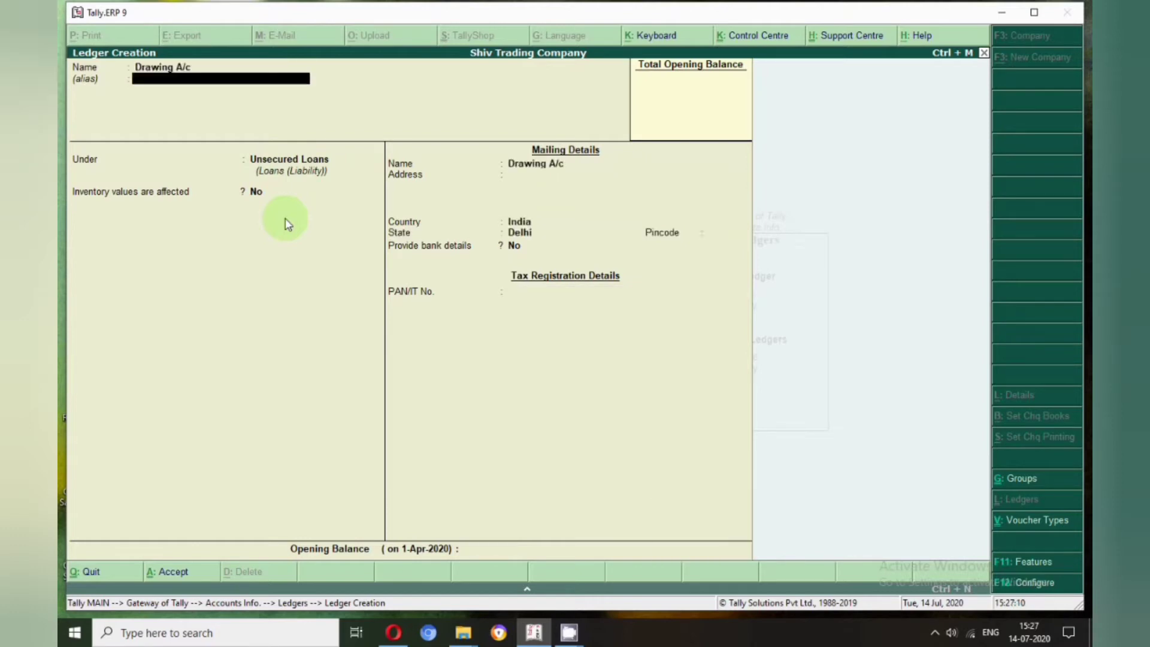
key(Return)
text(Cap)
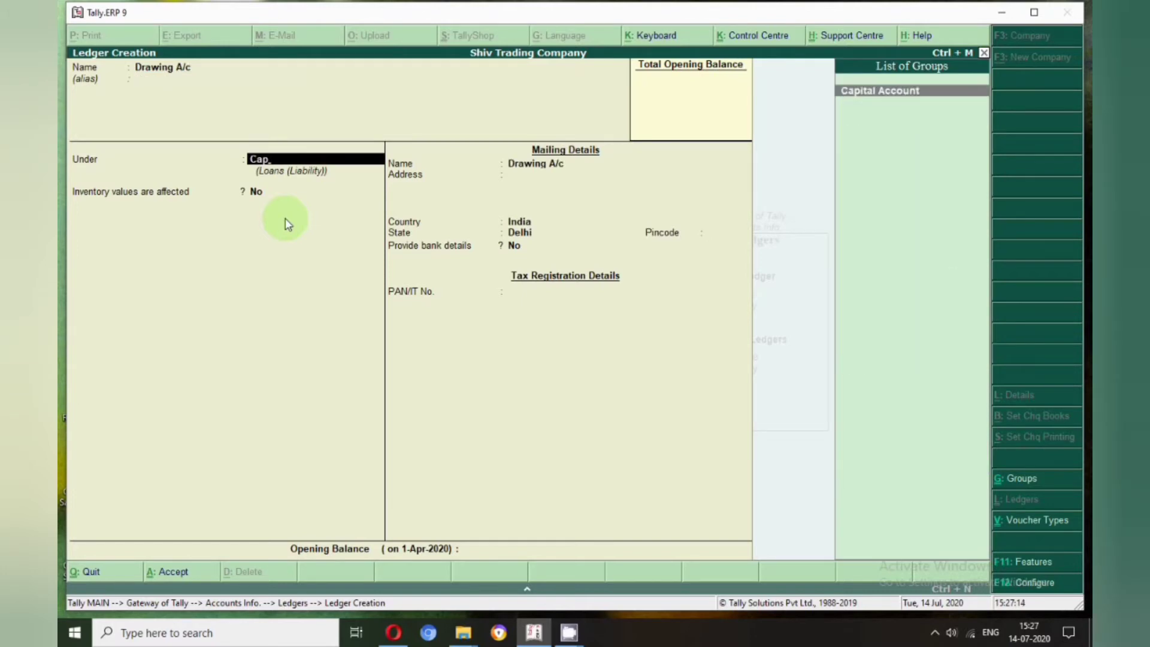
key(Return)
key(Return)
key(Return)
key(Return)
key(Return)
key(Return)
key(Return)
key(Return)
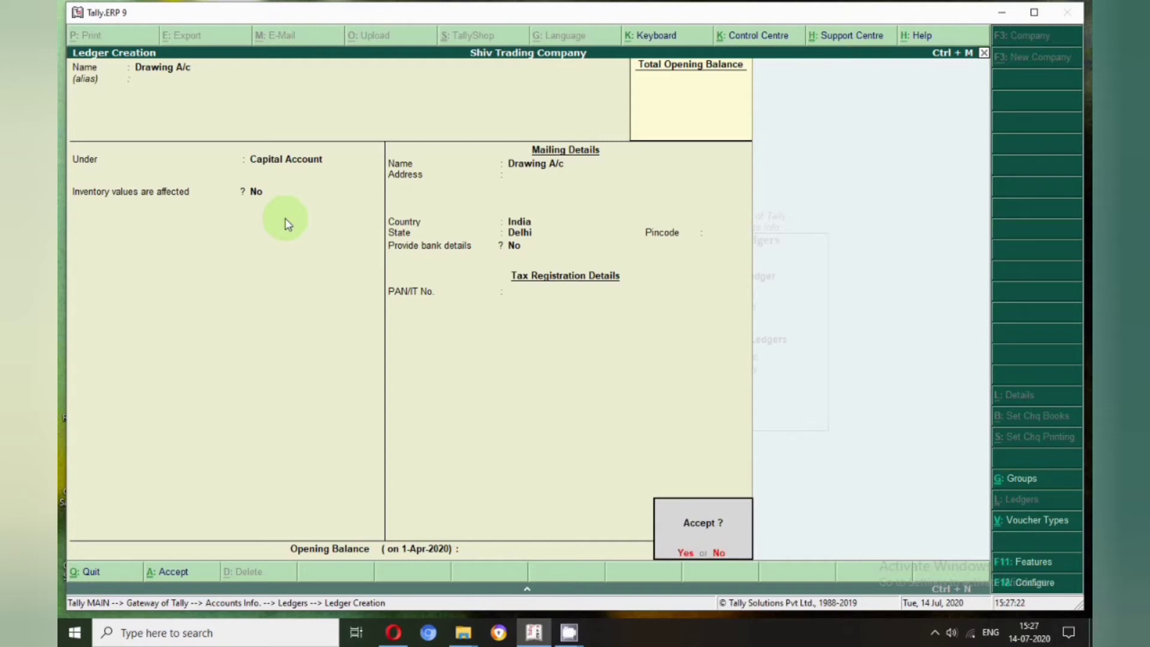
key(Return)
Create and save 'Wages Factory' under Direct Expenses, then begin the 'Rent Factory' ledger
text(Wages)
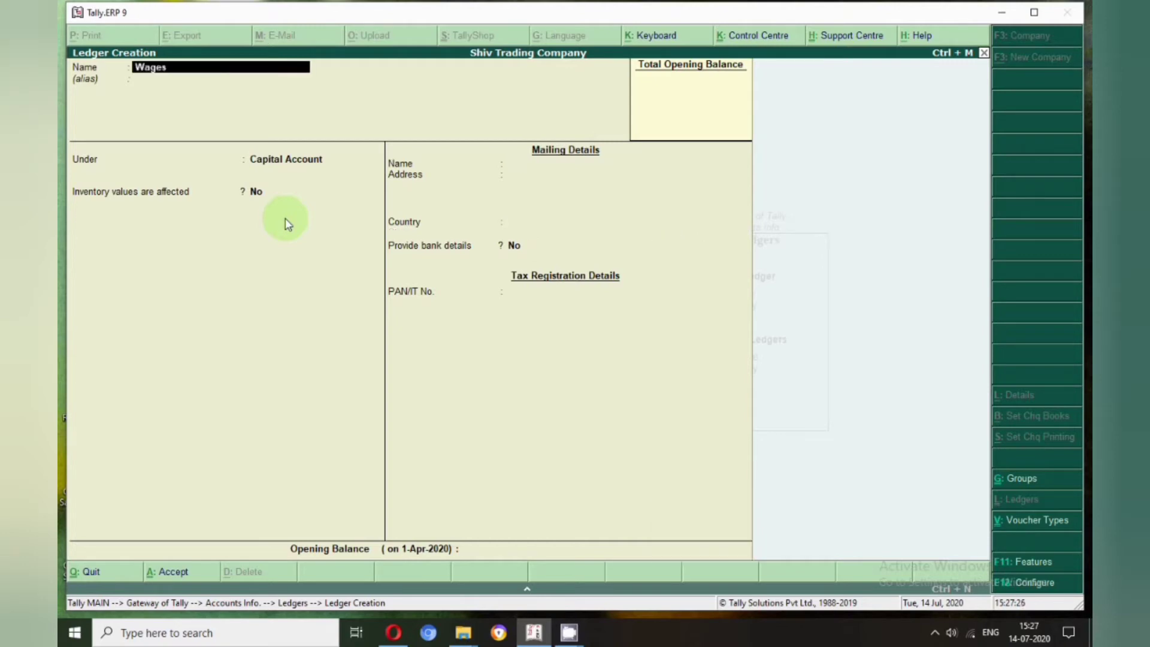
text( Factory)
key(Return)
key(Return)
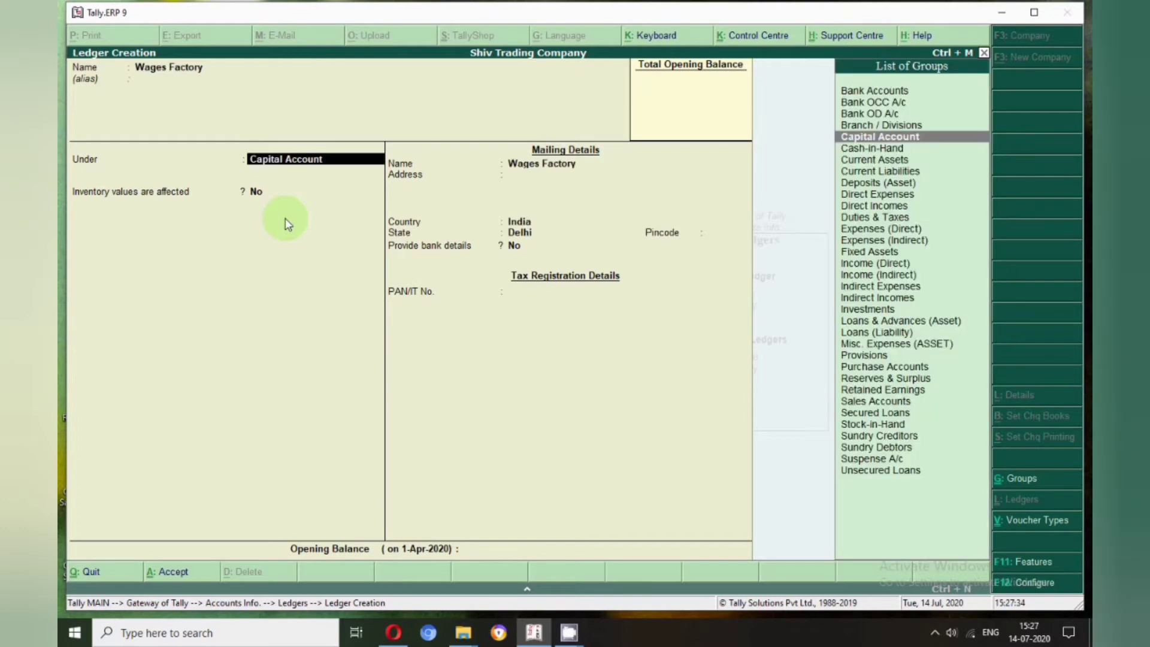
text(D)
key(Down)
key(Down)
key(Up)
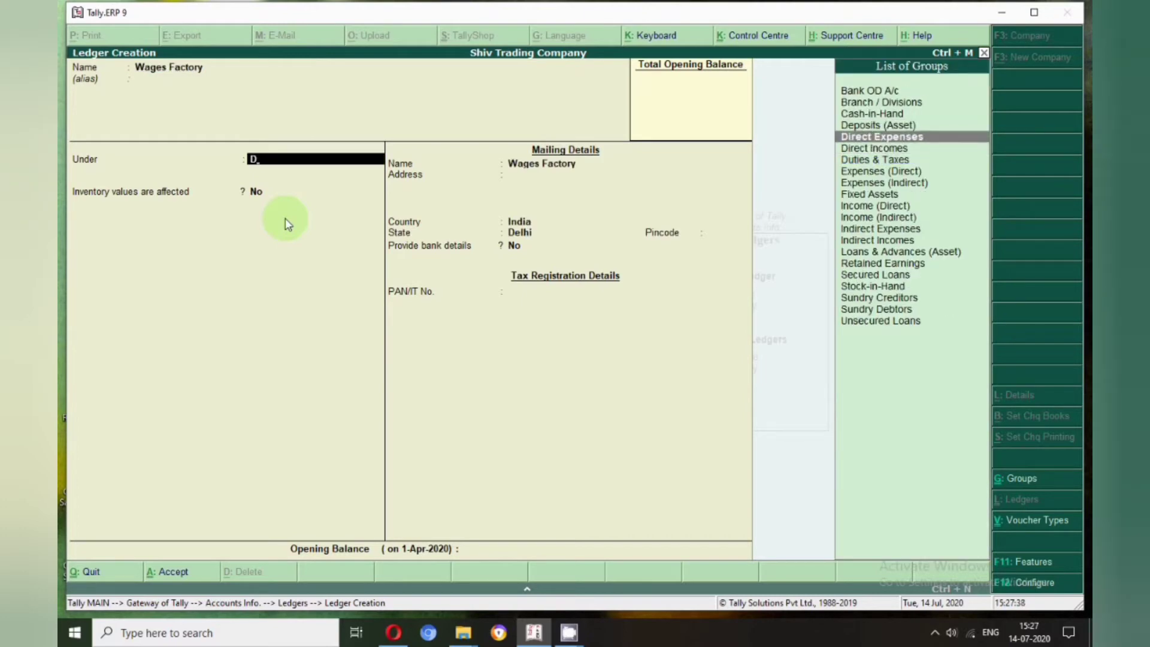
key(Return)
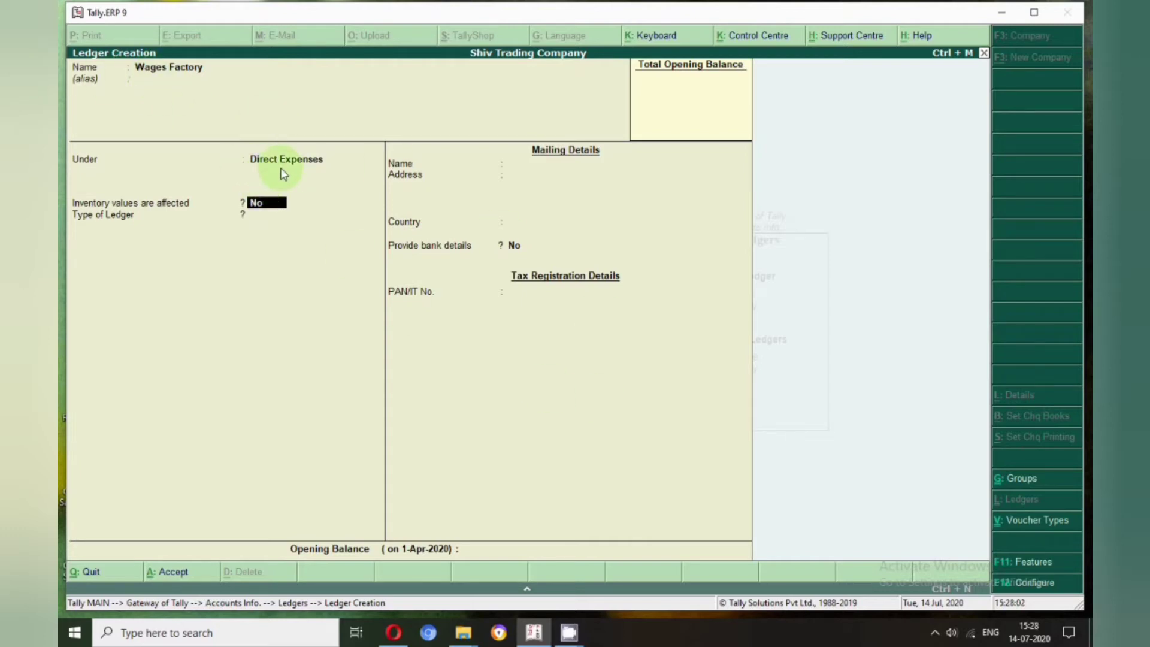
key(Return)
key(Return)
key(Return)
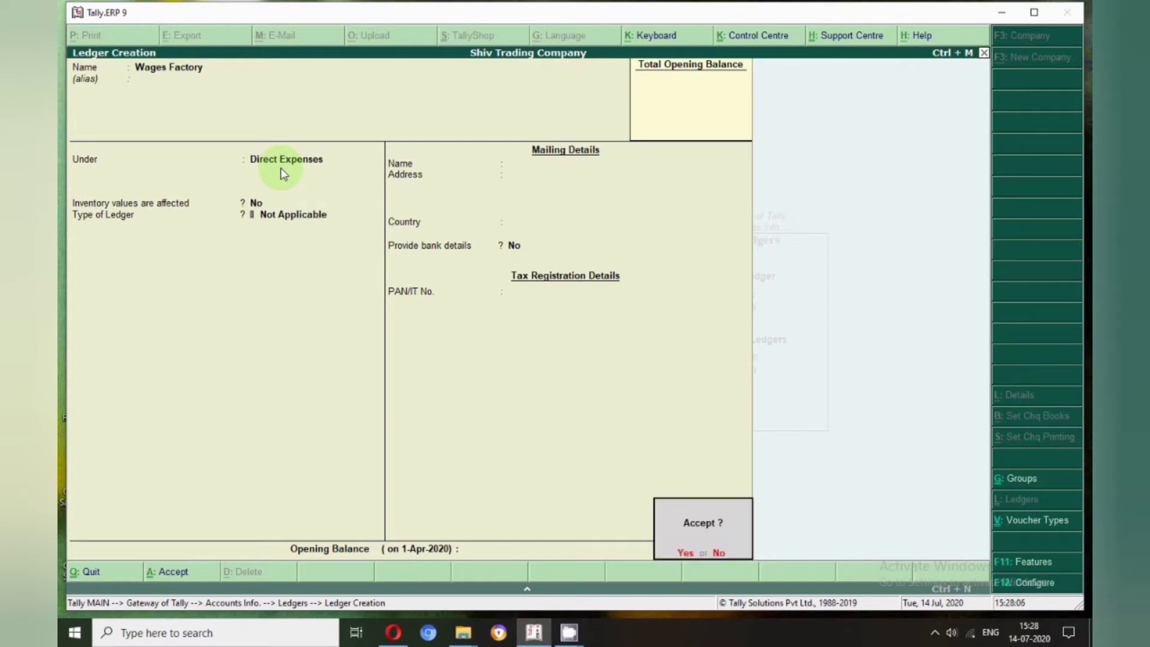
key(Return)
text(Re)
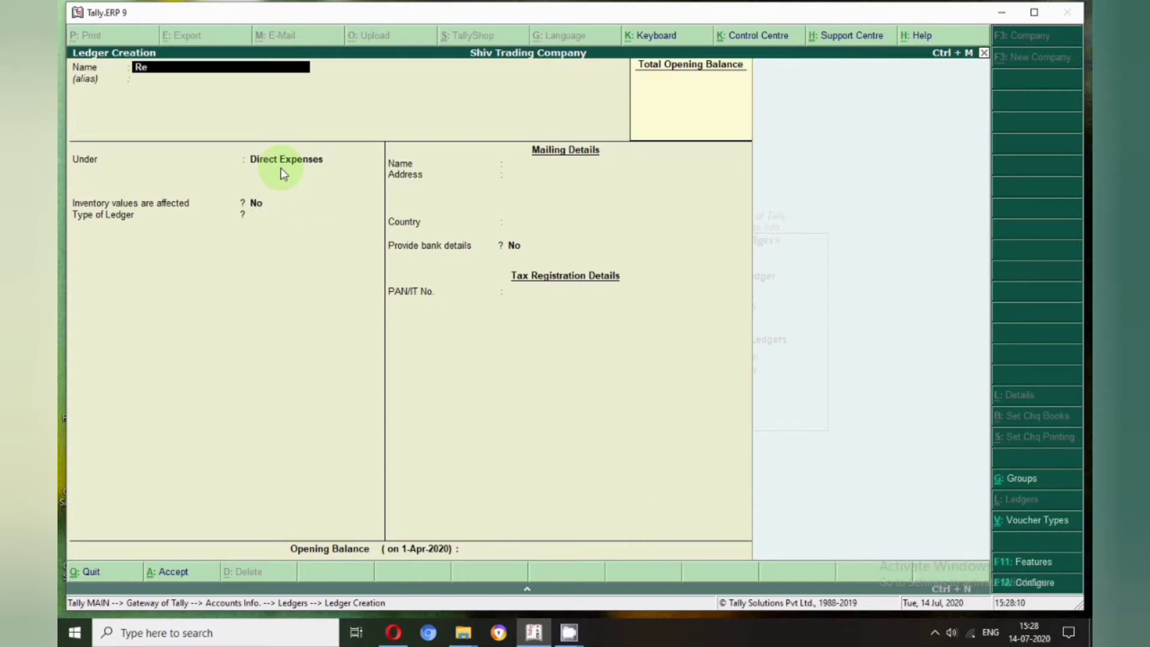
text(nt Factory)
Save the 'Rent Factory' and 'Carriage inward' ledgers under Direct Expenses
key(Return)
key(Return)
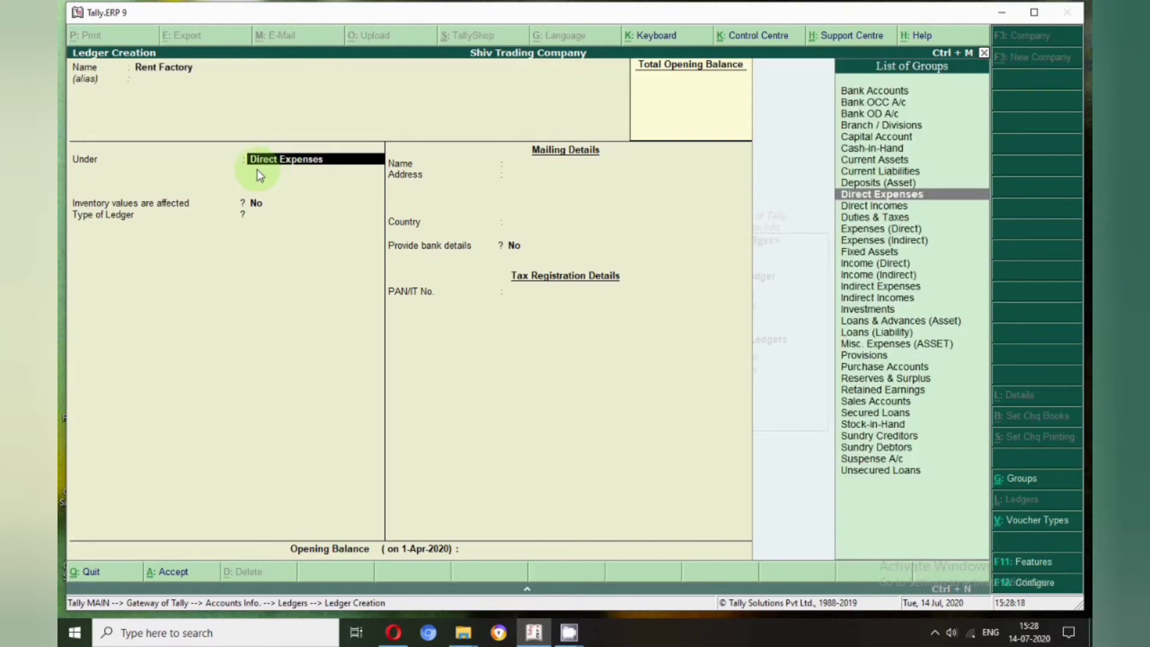
key(Return)
key(Return)
key(Return)
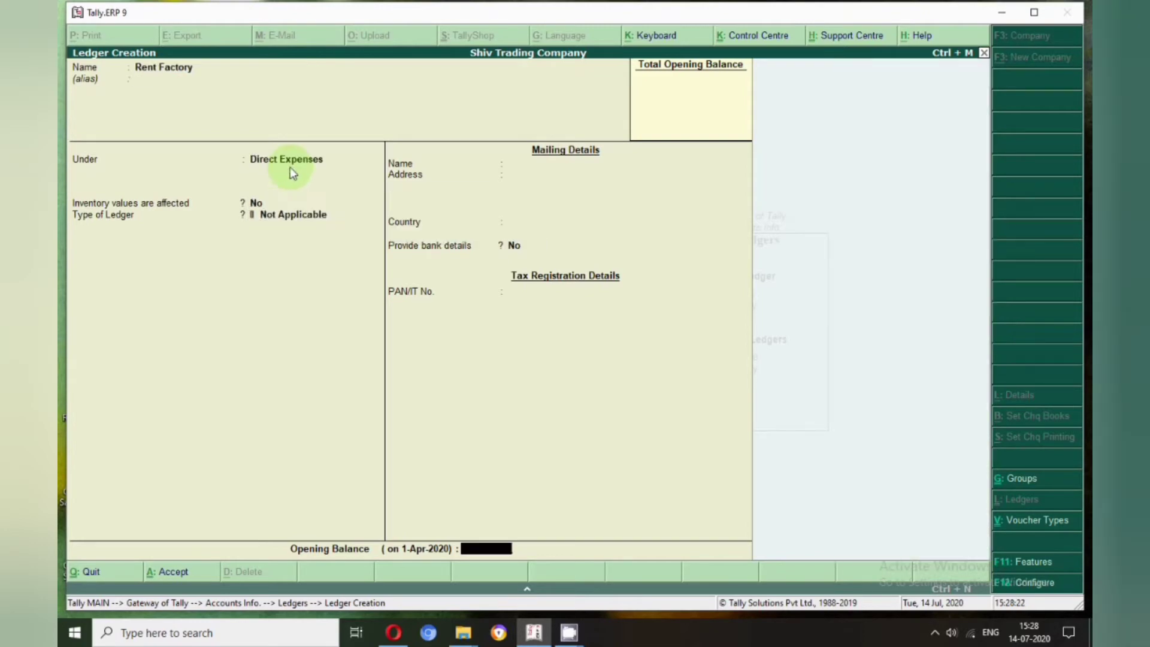
key(Return)
key(Return)
text(Ca)
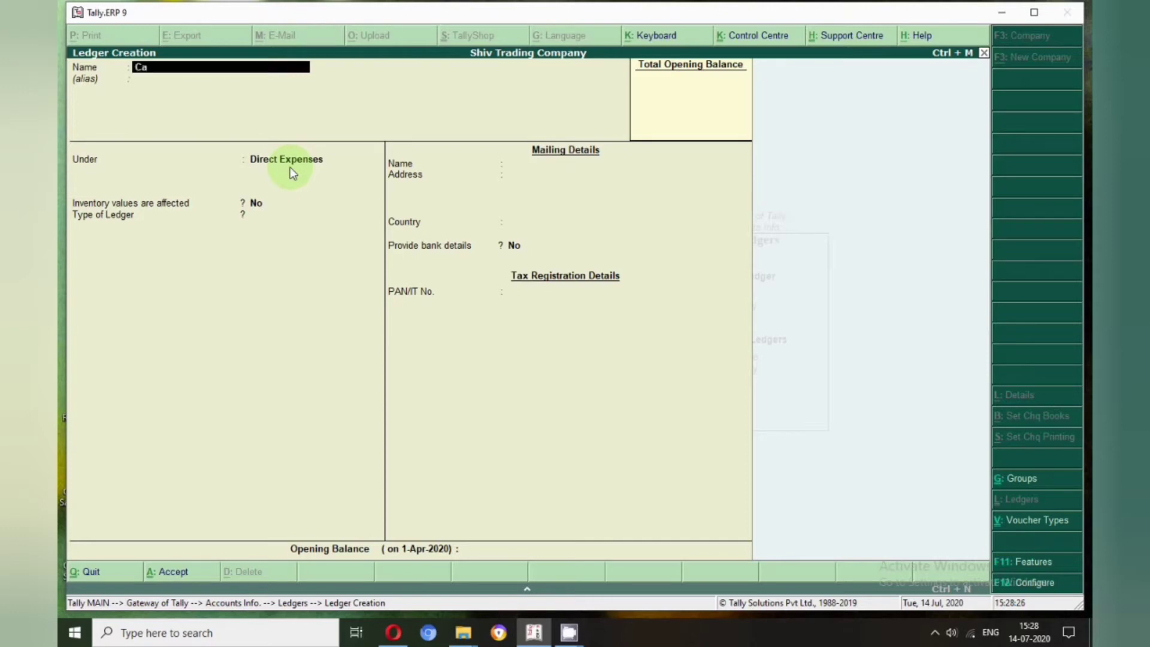
text(rriage inward)
key(Return)
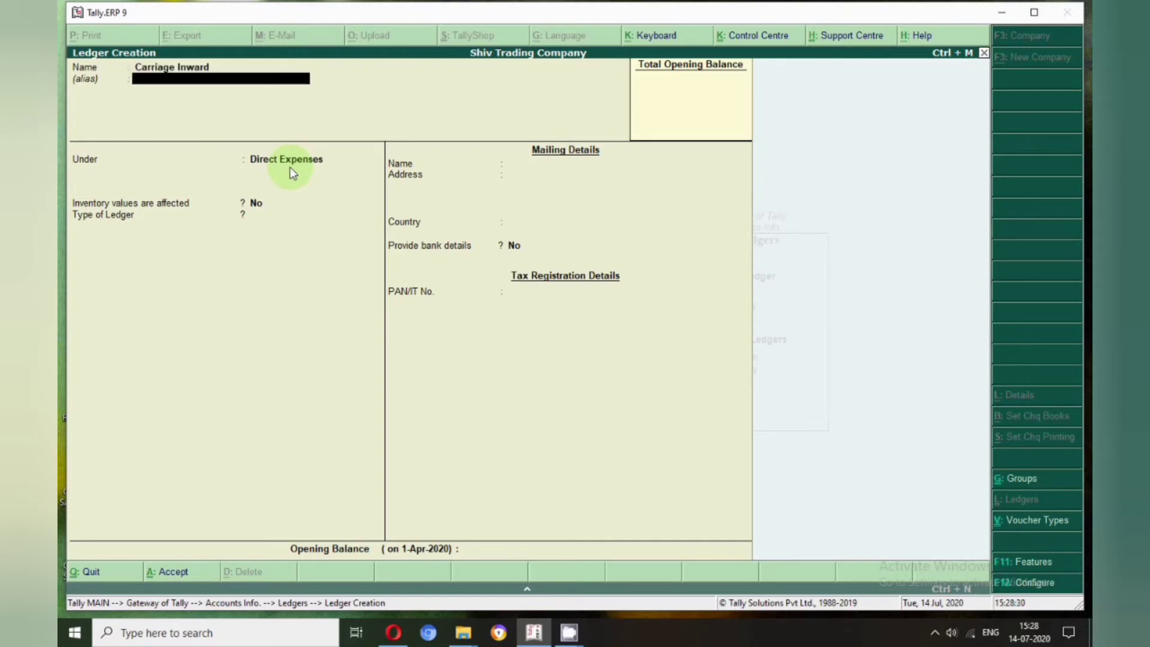
key(Return)
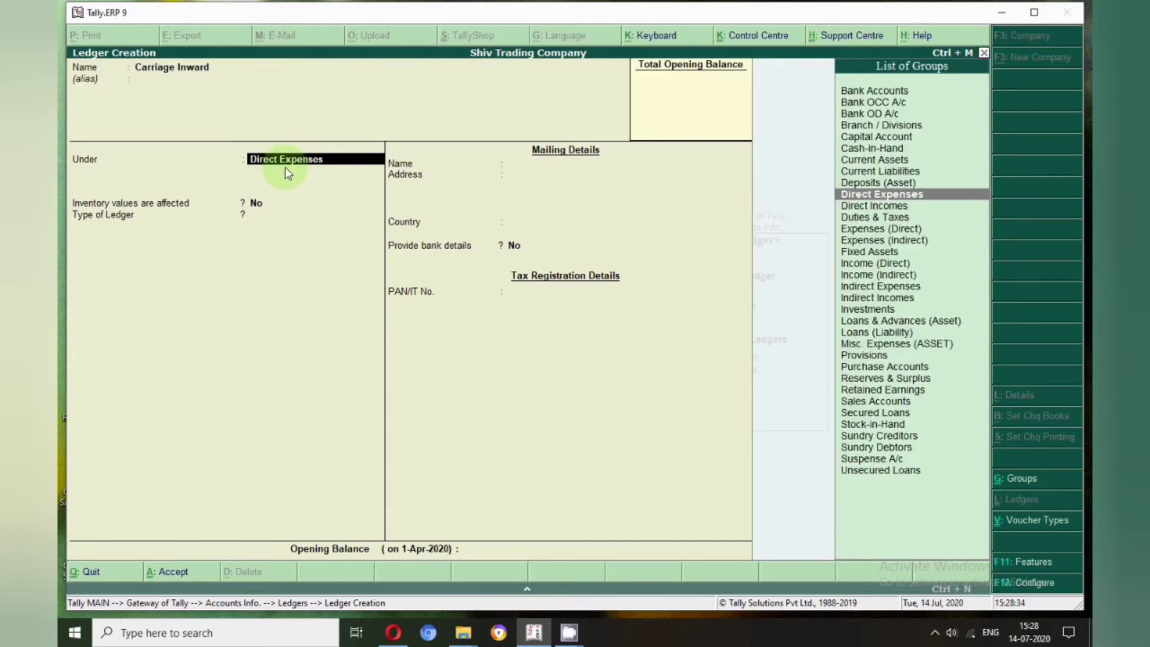
key(Return)
key(Return)
key(Return)
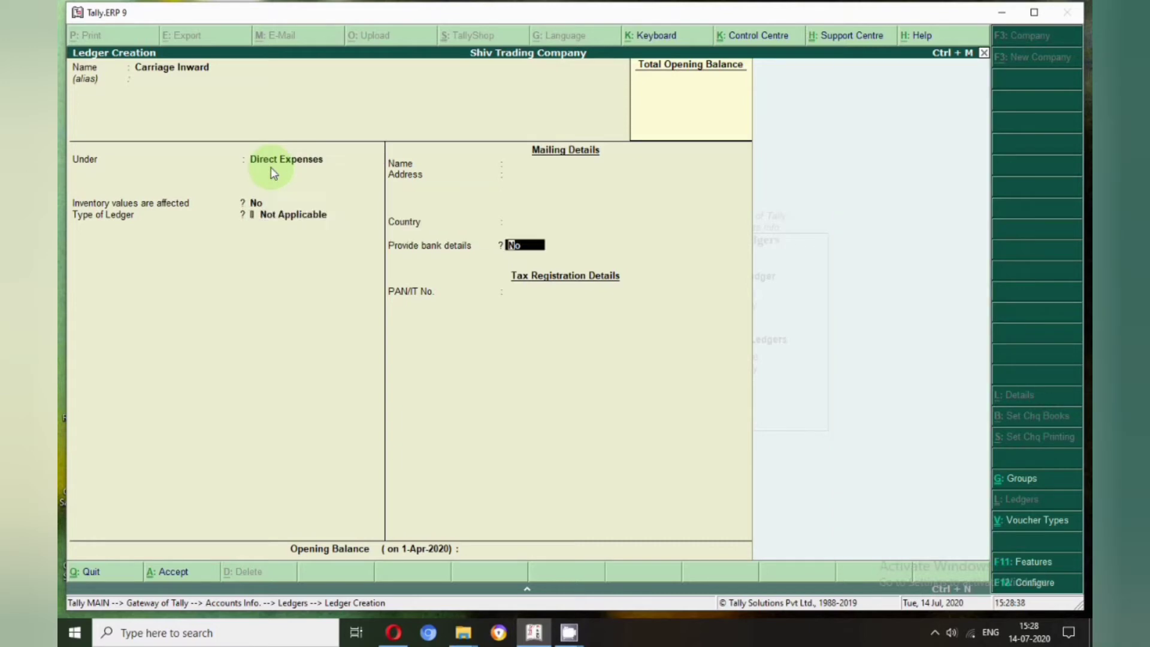
key(Return)
key(Return)
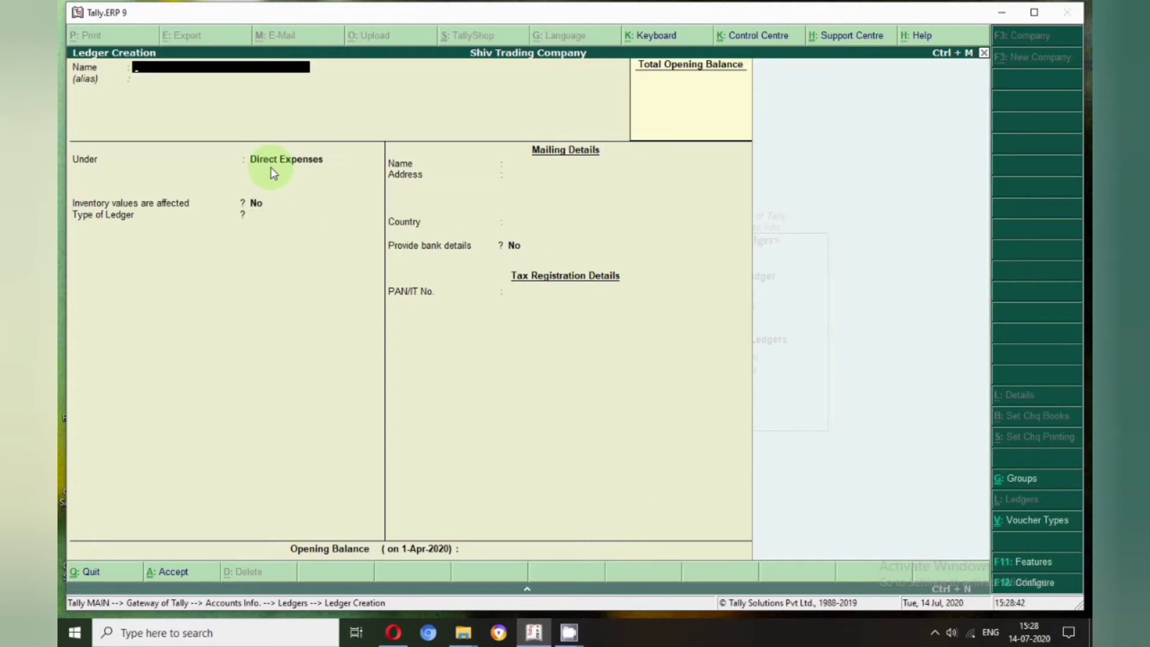
Create 'Discount Paid' and 'Rent Paid' ledgers under Indirect Expenses
text(Discount Paid)
key(Return)
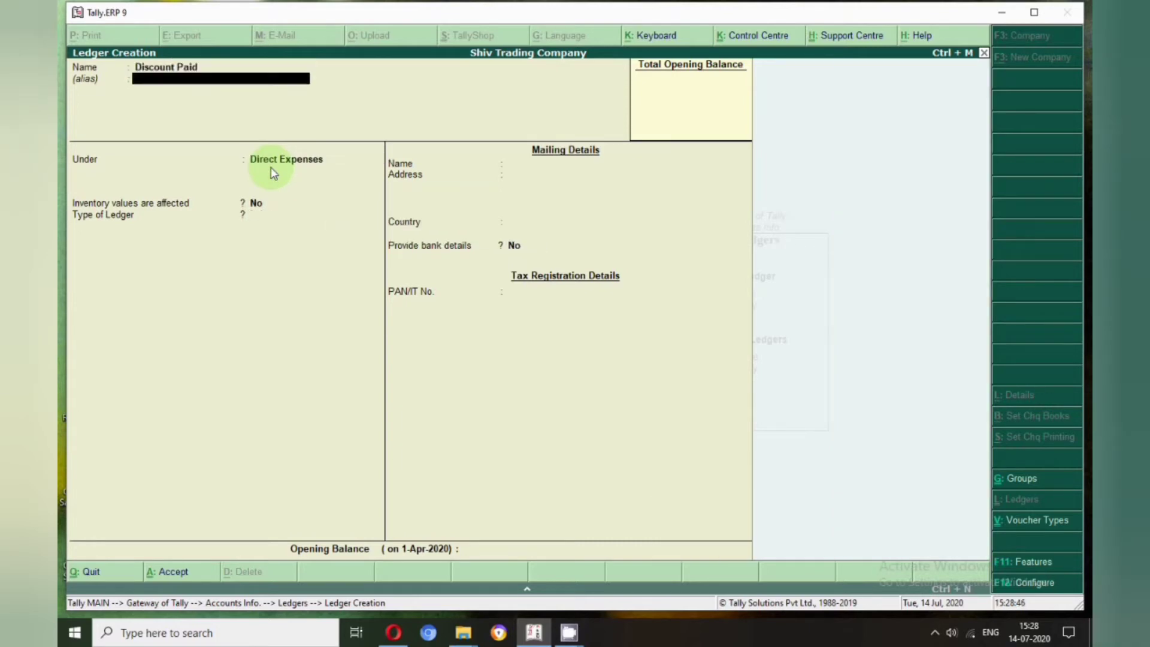
key(Return)
text(In)
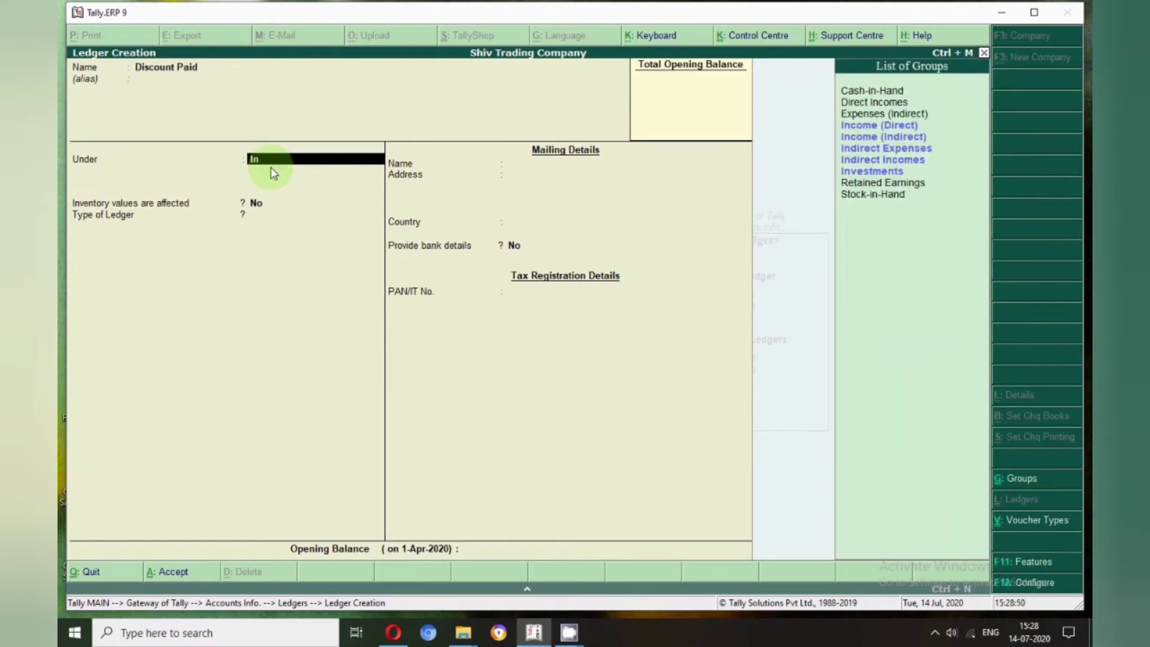
key(Return)
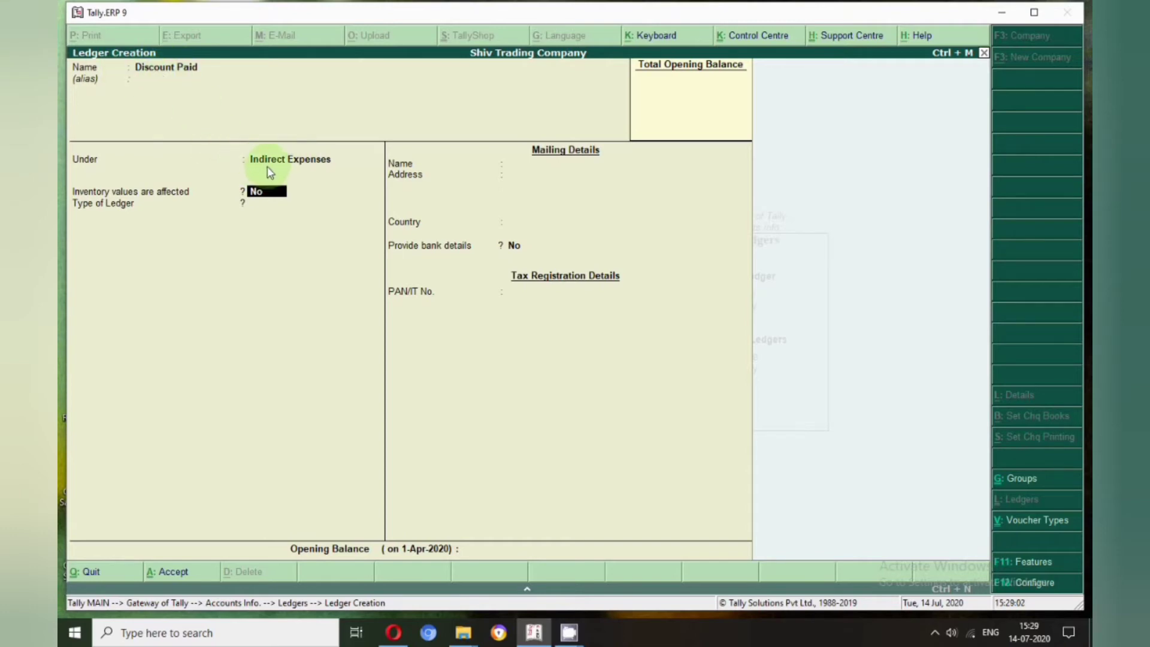
key(Return)
key(Return)
key(Return)
key(Return)
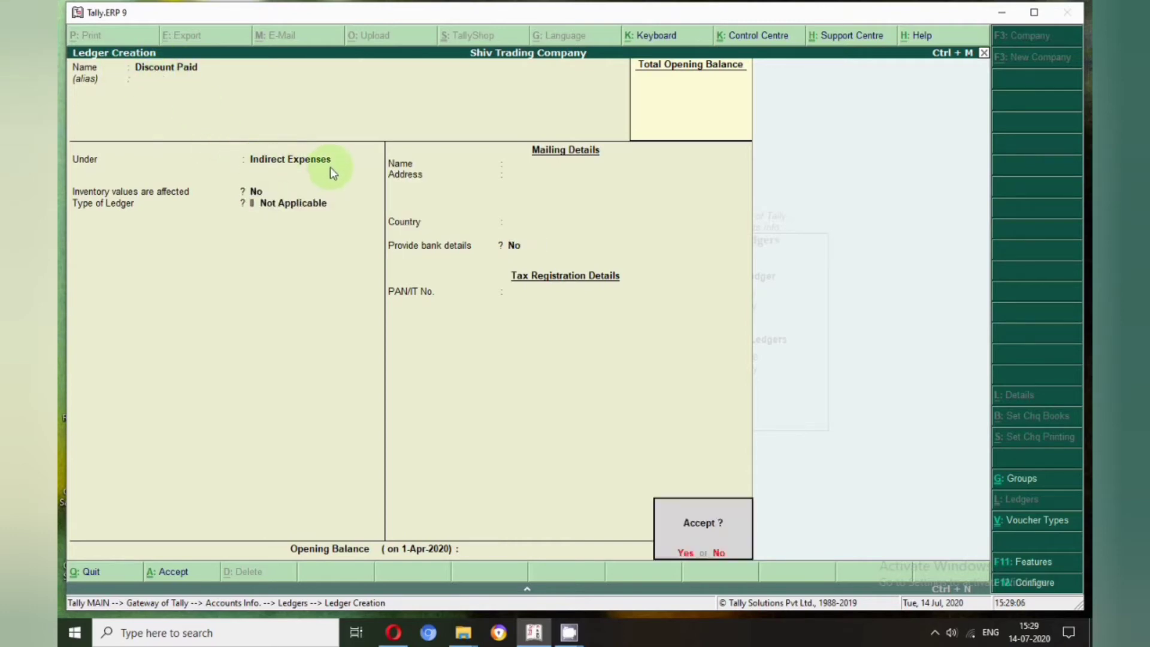
key(Return)
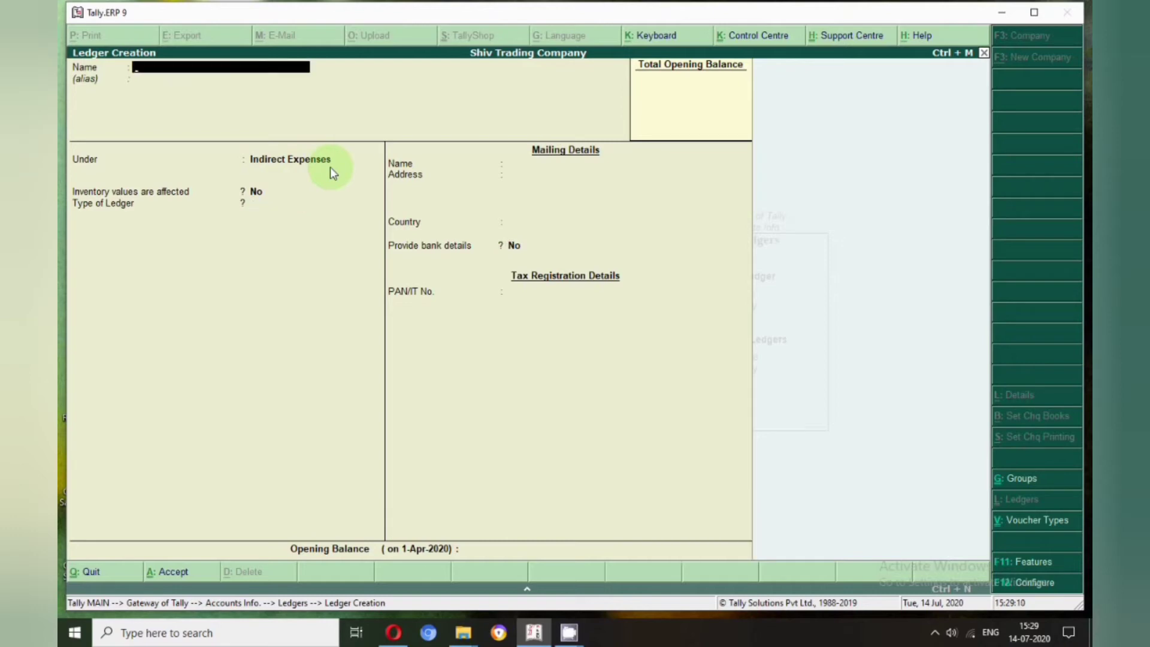
text(Rent Paid)
key(Return)
key(Return)
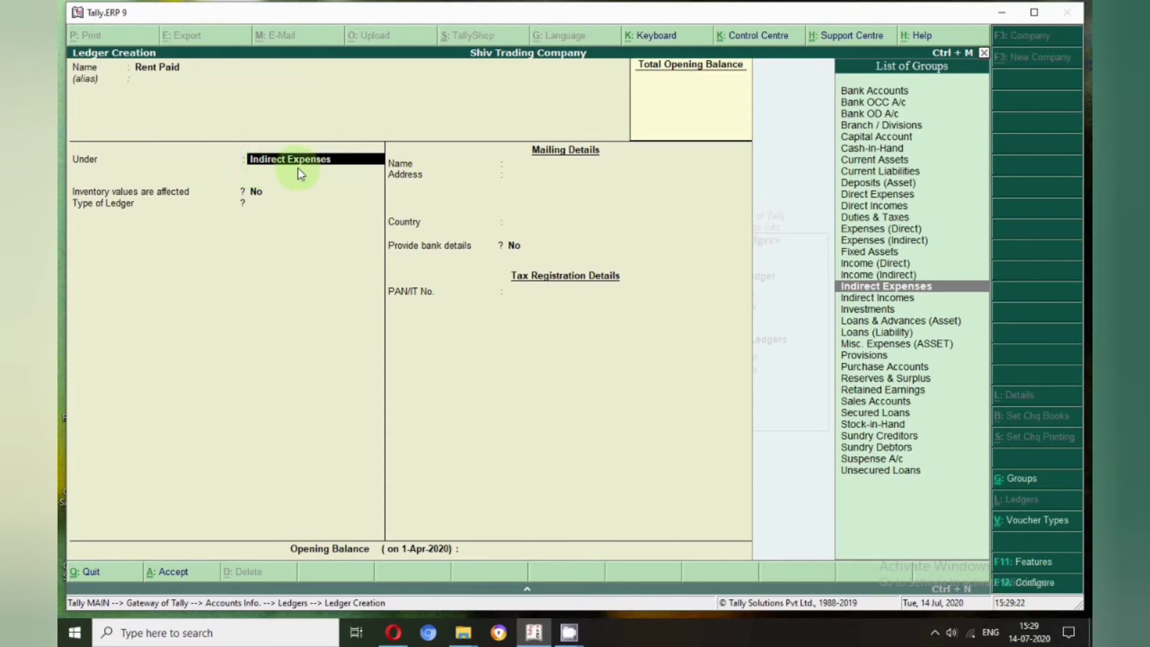
key(Return)
key(Return)
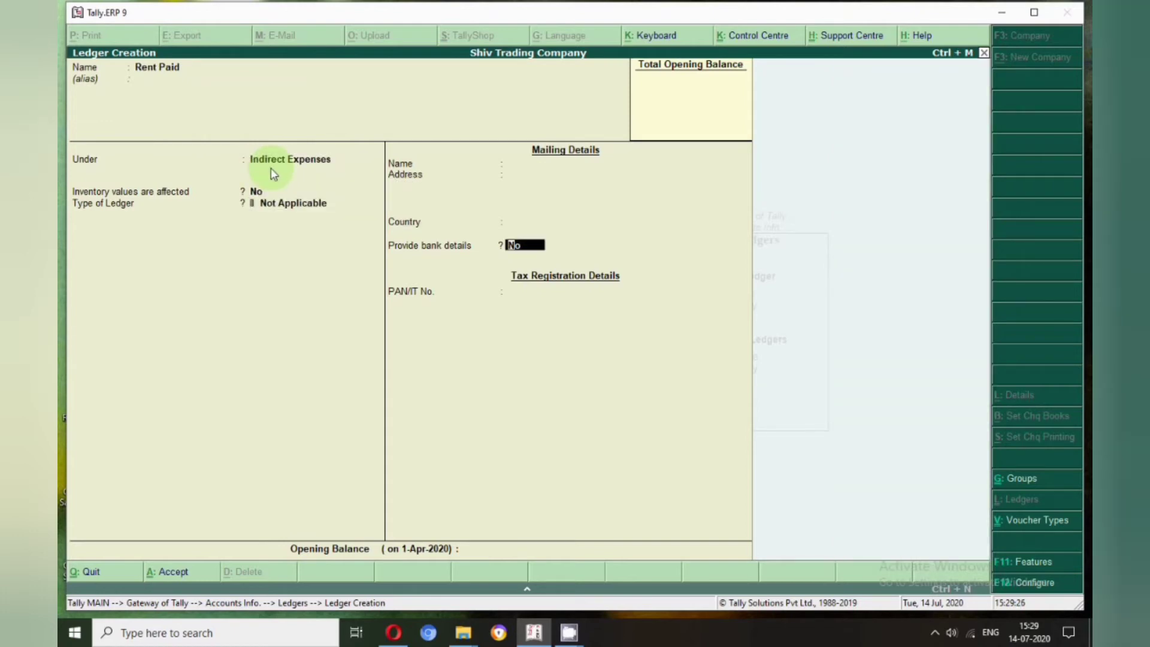
key(Return)
key(Return)
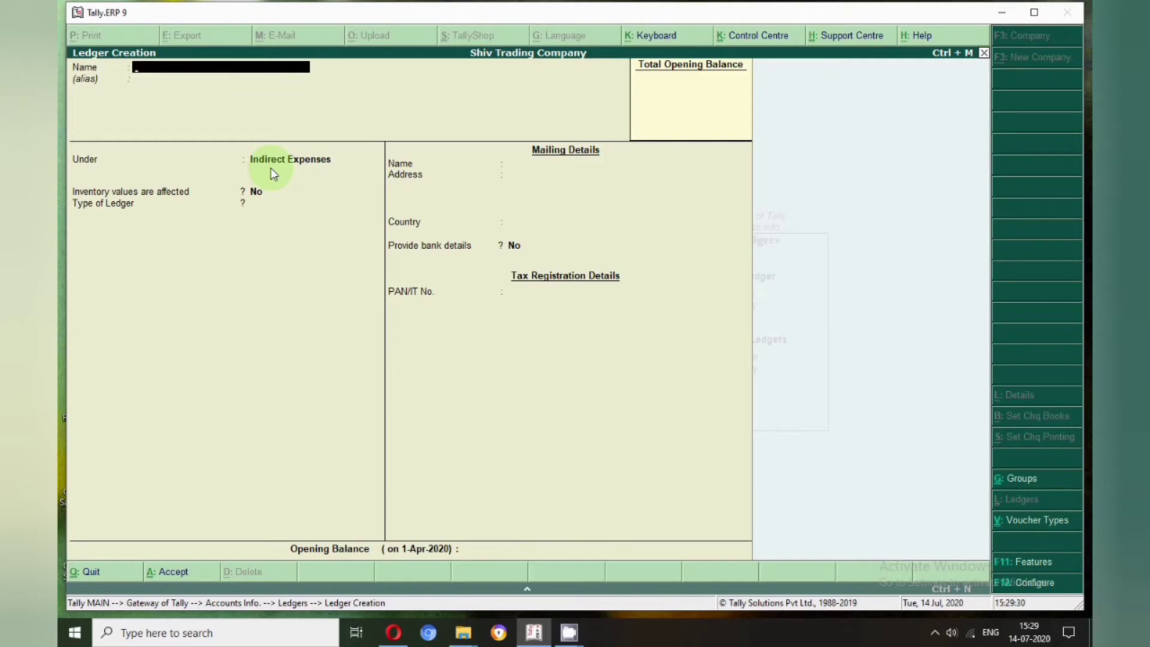
Create 'Commsion Paid' and 'Interest Paid' under Indirect Expenses, then start 'Bed Detbts'
text(Commsion Paid)
key(Return)
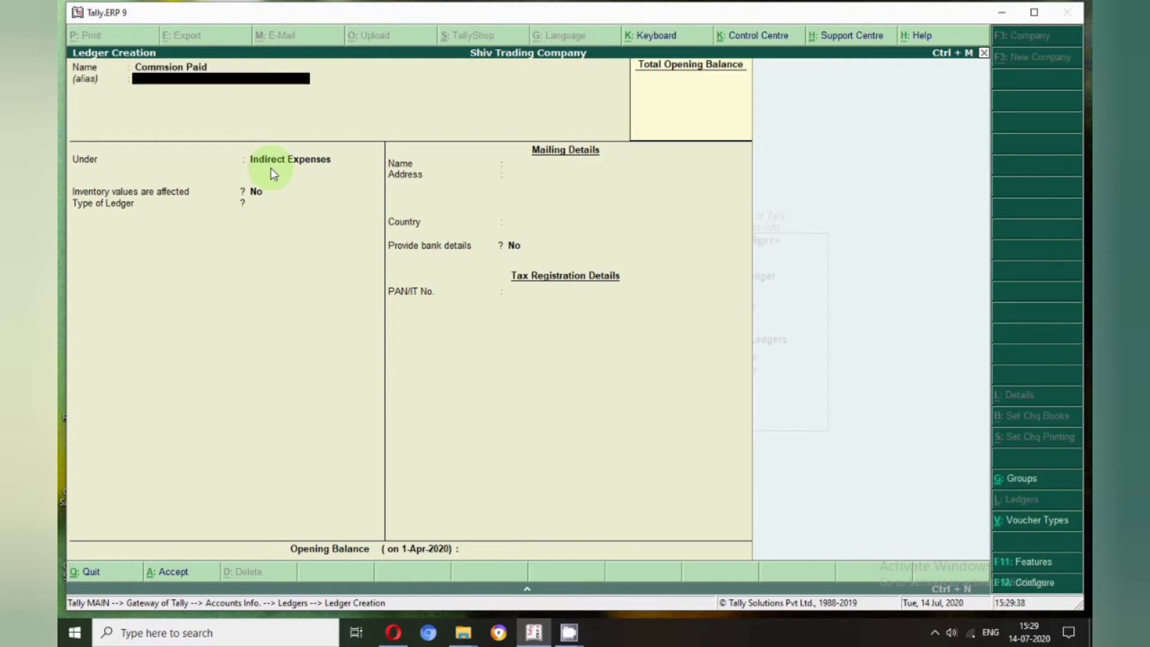
key(Return)
key(Return)
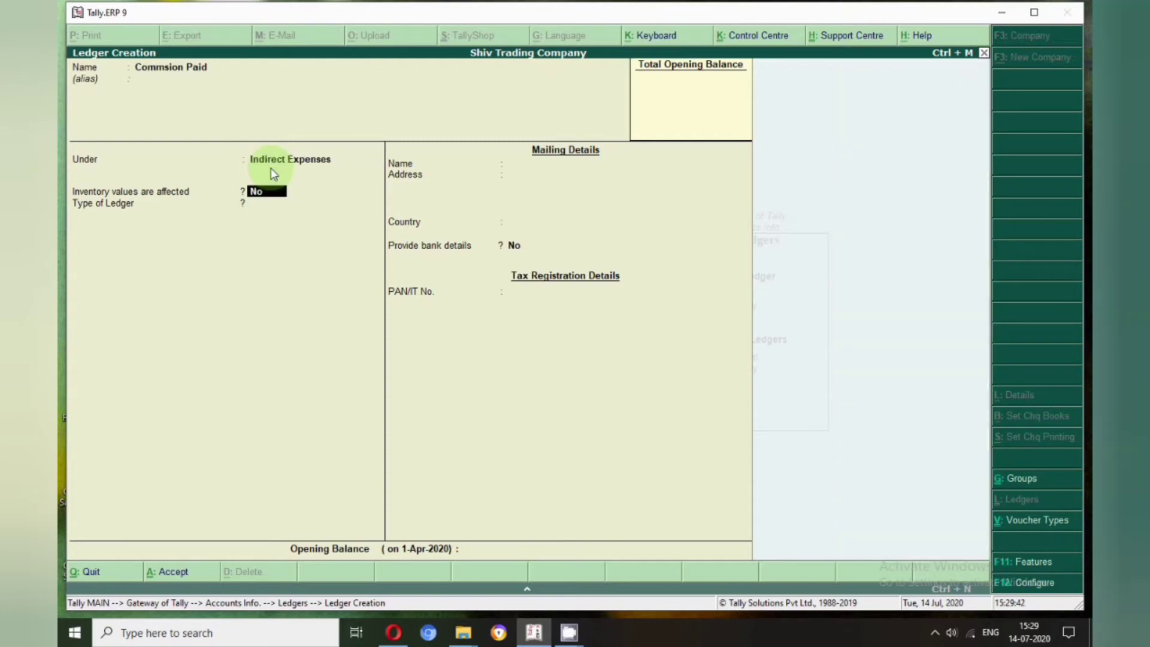
key(Return)
key(Return)
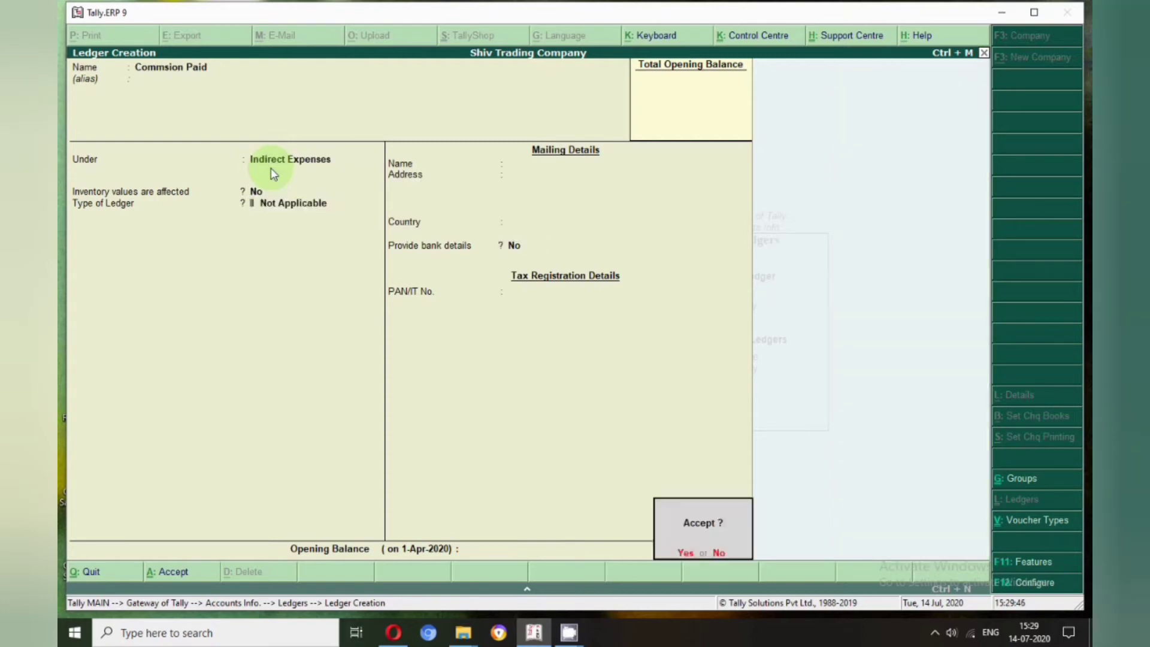
key(Return)
text(Interest Paid)
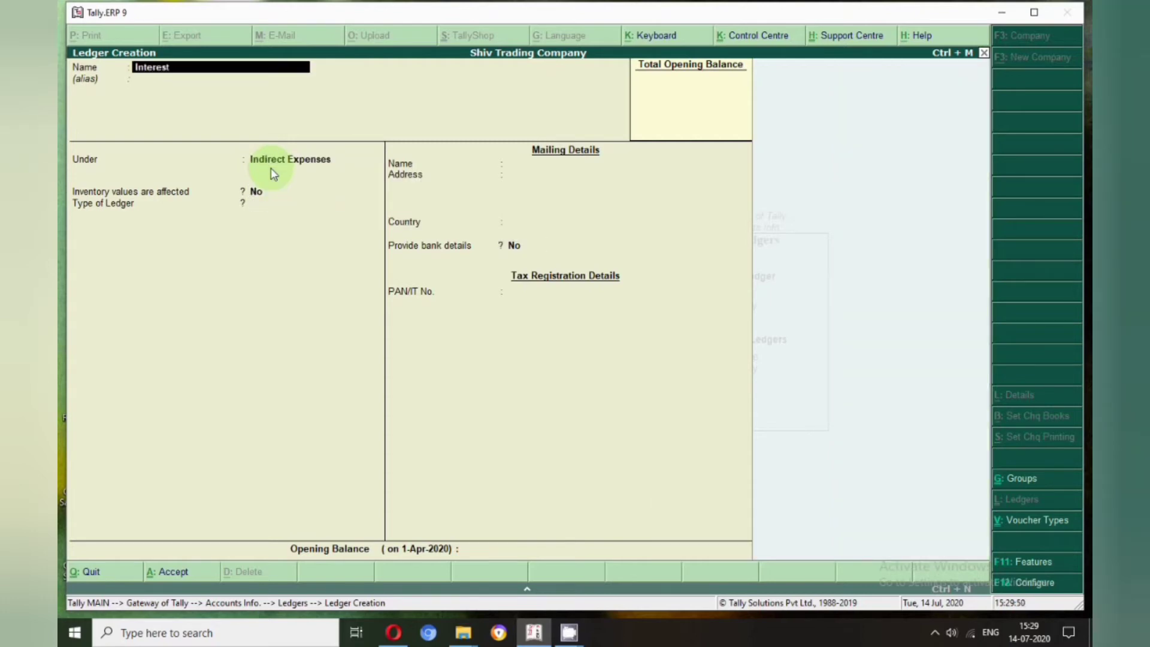
key(Return)
key(Return)
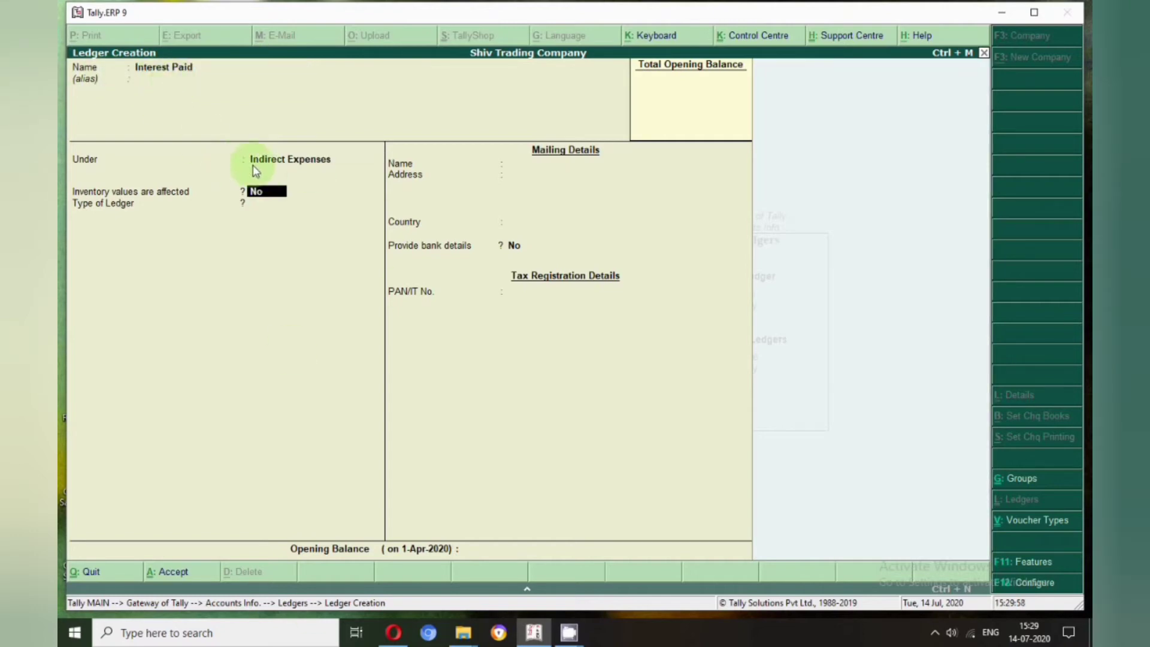
key(Return)
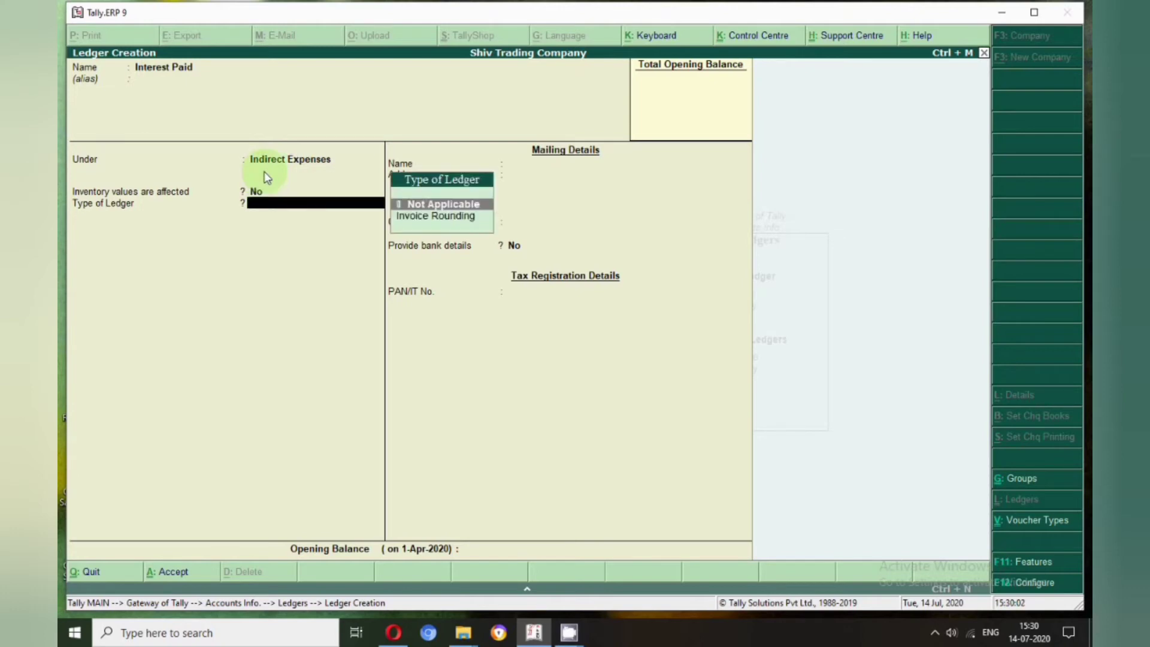
key(Return)
key(Return)
key(Return)
text(Bed De)
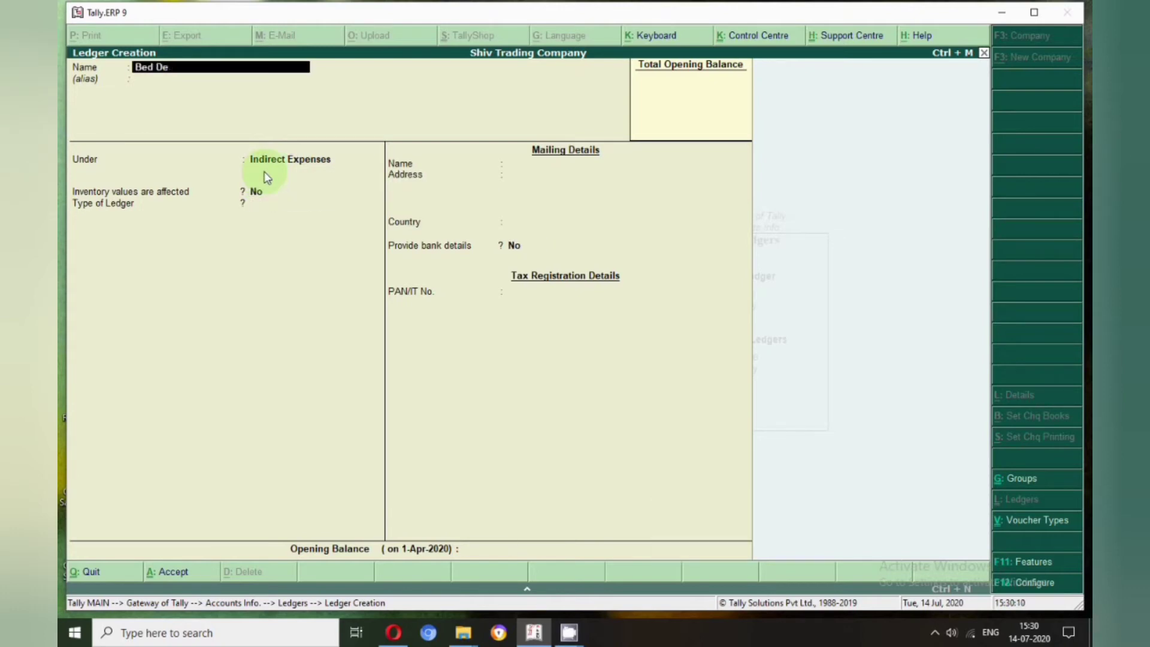
text(tbts)
Save 'Bed Debts' and 'Advertisement' under Indirect Expenses, then name the 'Salary Paid' ledger
key(Return)
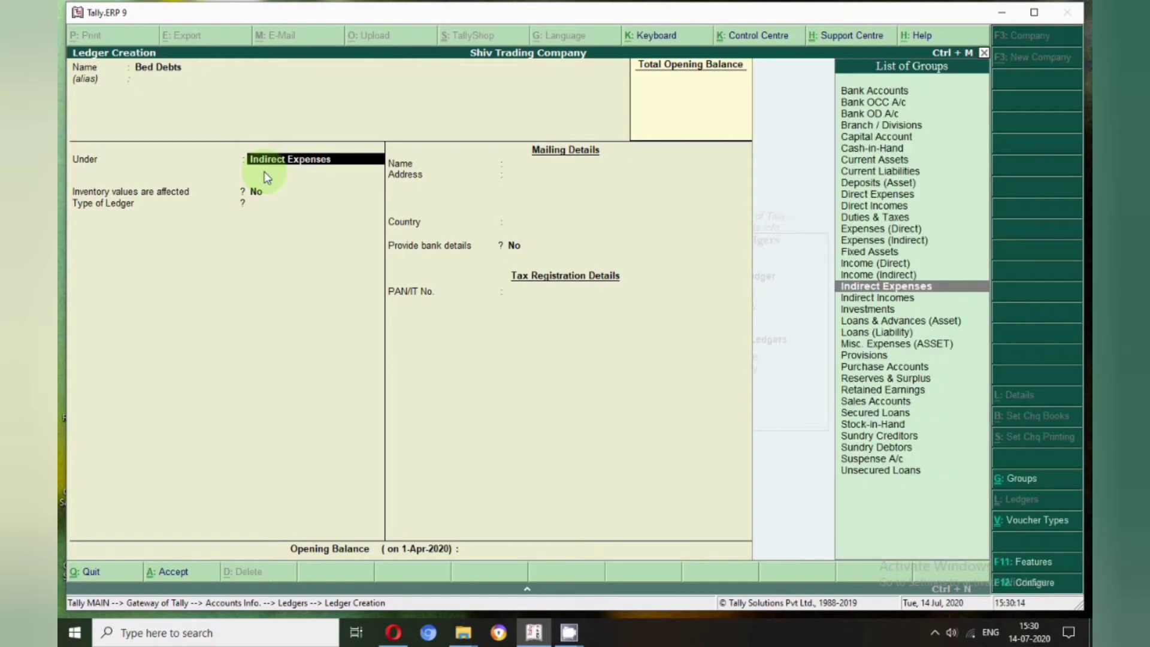
key(Return)
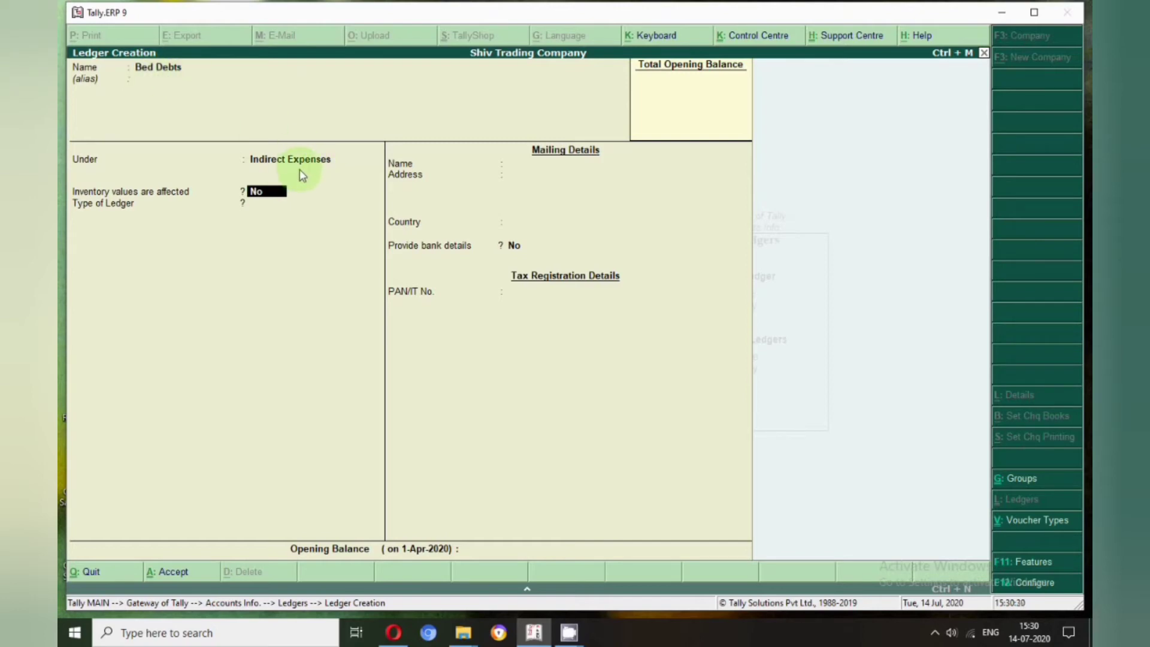
key(Return)
key(Return)
key(Return)
key(Return)
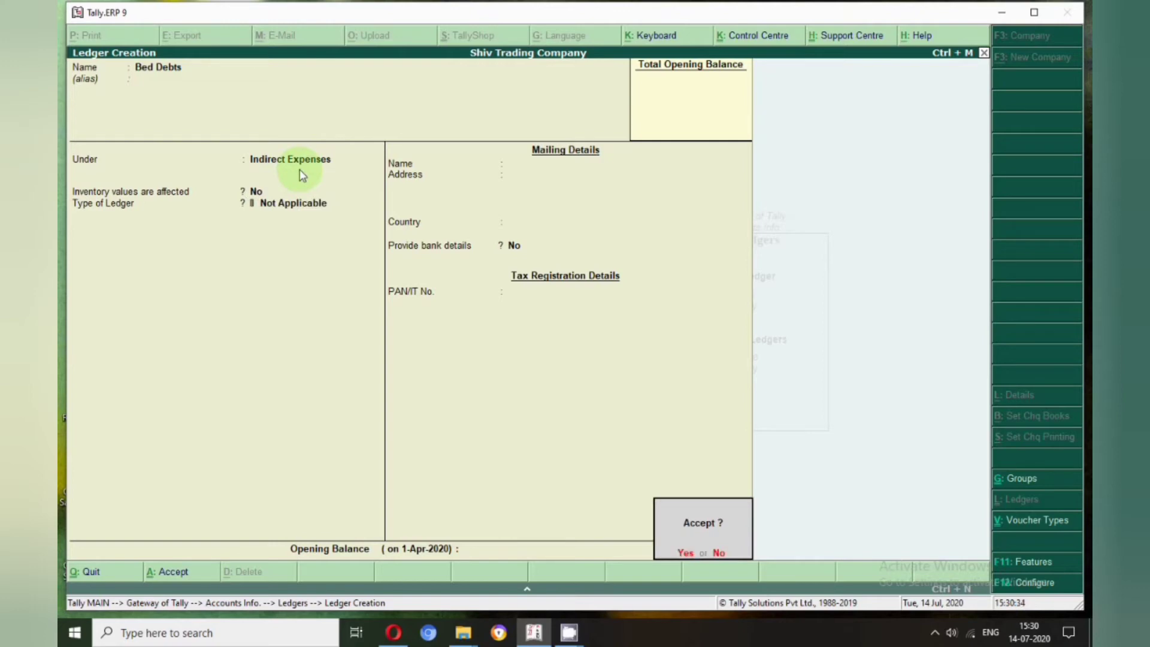
key(Return)
text(Advertisement)
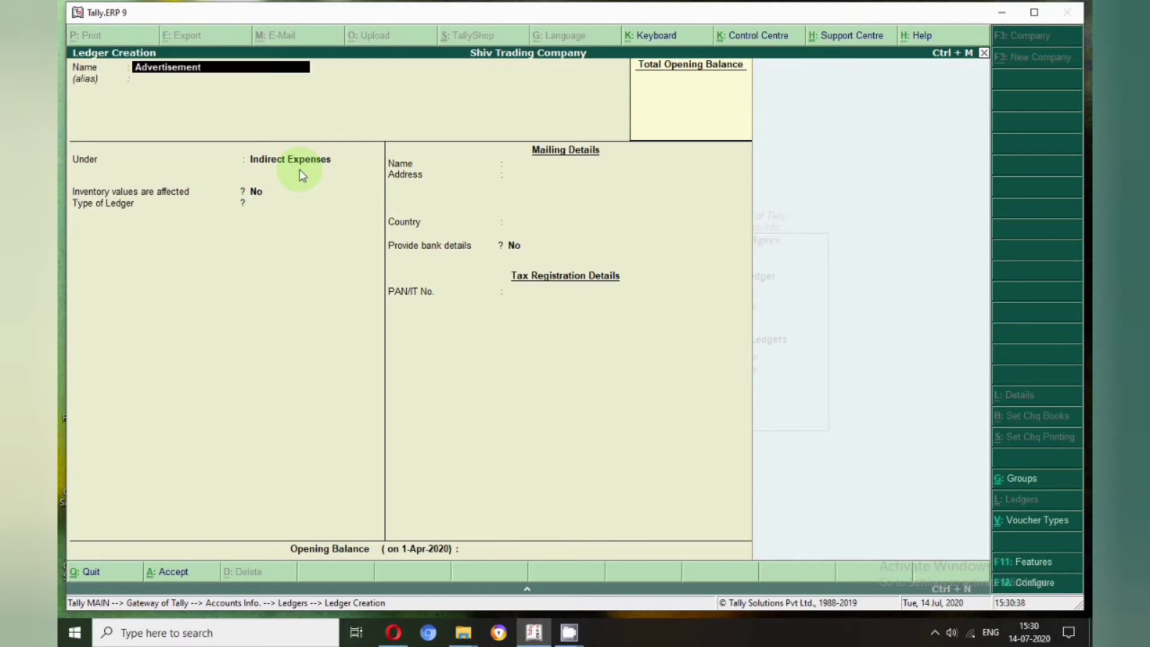
key(Return)
key(Return)
key(Return)
key(Return)
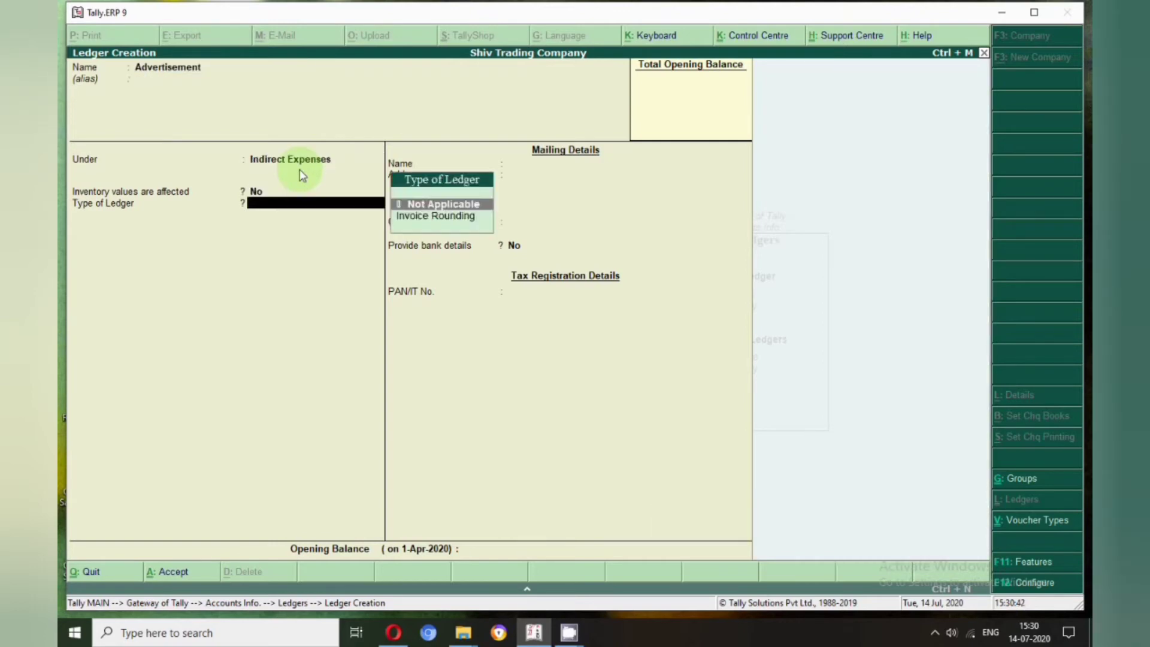
key(Return)
key(Return)
key(Return)
key(Return)
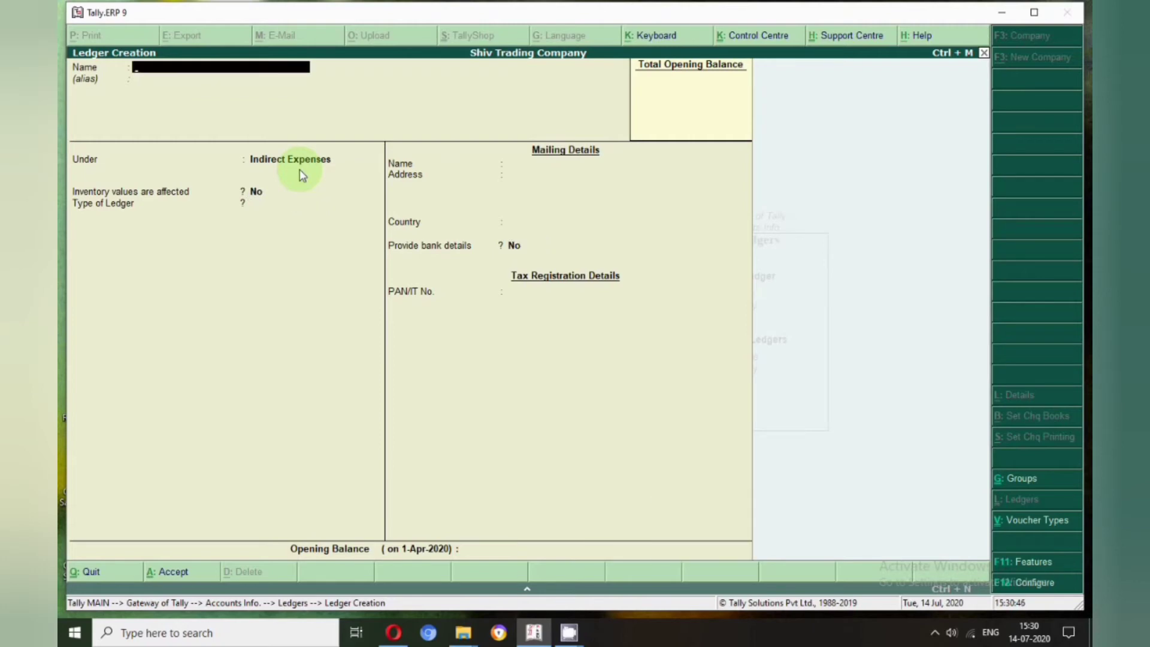
text(Salary Paid)
key(Return)
key(Return)
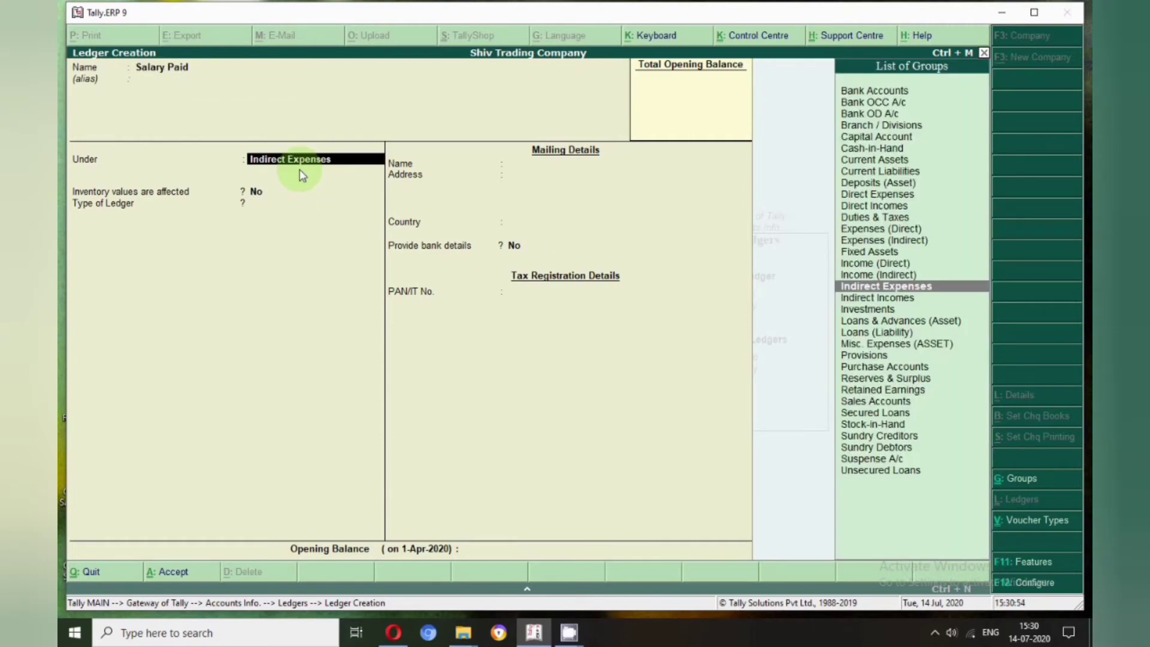
key(Return)
key(Return)
key(Return)
key(Return)
key(Return)
key(Return)
key(Return)
key(Return)
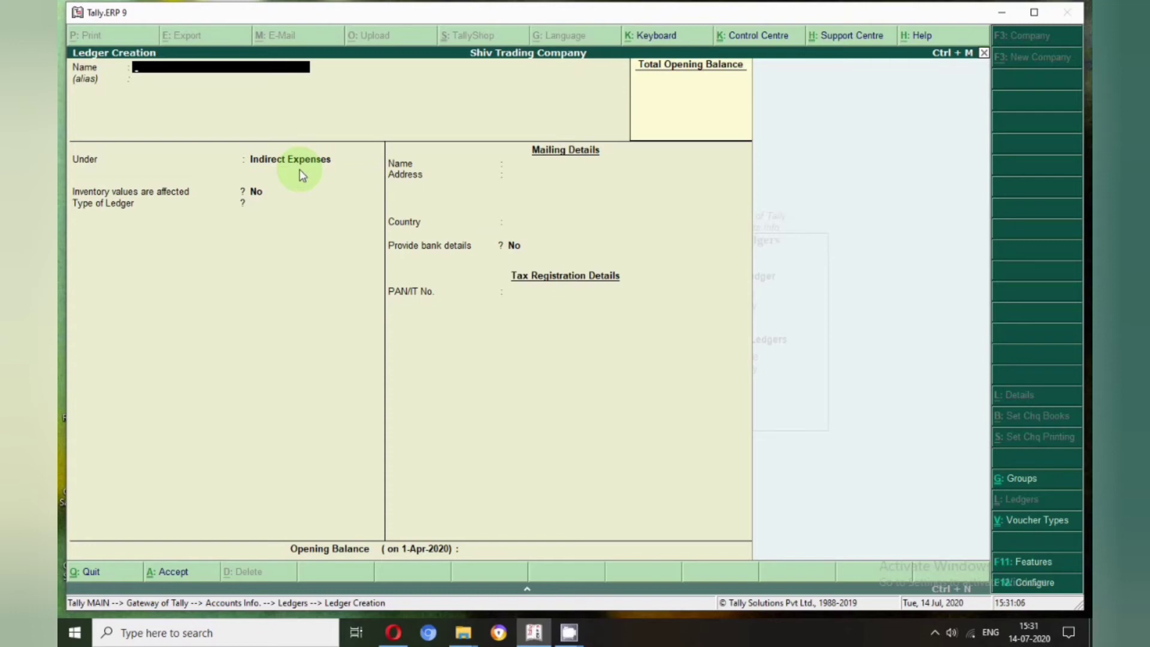
Create and save the 'Discount Received' ledger under Indirect Incomes
text(Discount Received)
key(Return)
key(Return)
text(I)
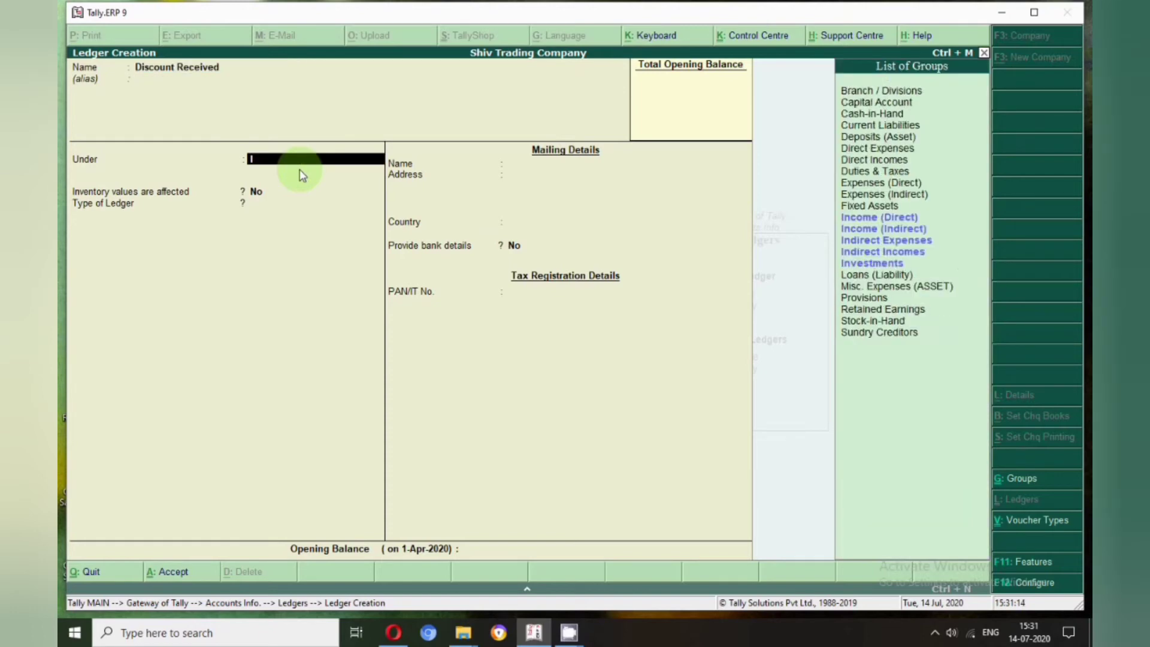
text(n)
key(Down)
key(Down)
key(Down)
key(Return)
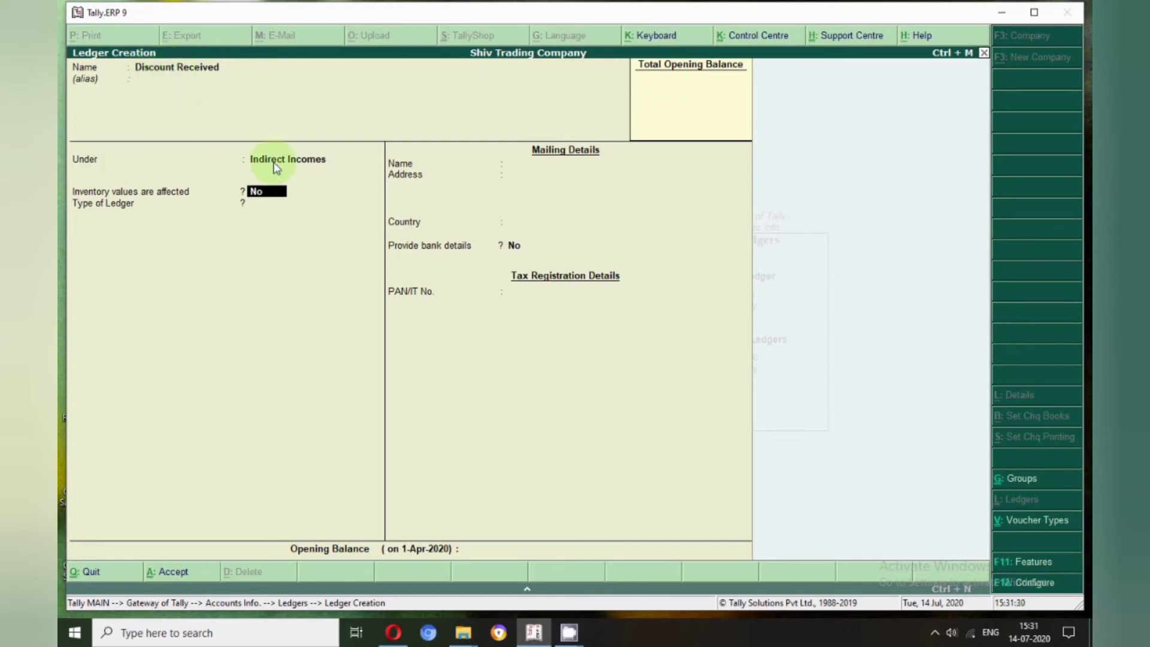
key(Return)
key(Return)
key(Return)
key(Return)
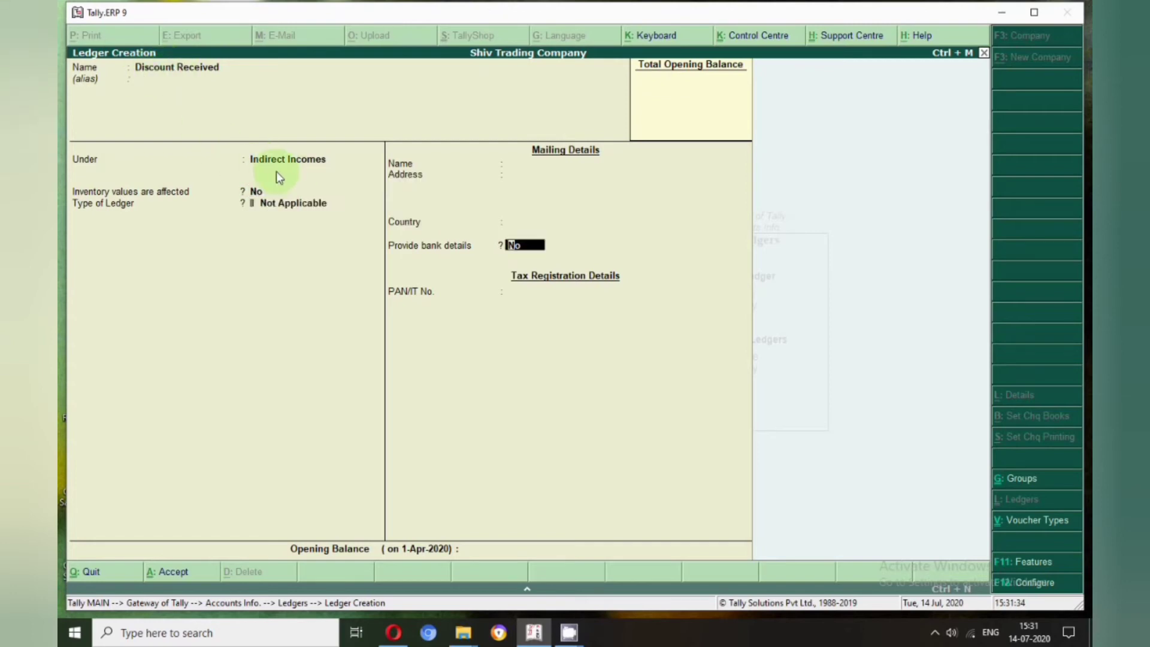
key(Return)
Add 'Rent Received', 'Commision Received' and 'Interest Receivd' under Indirect Incomes
text(Rent Received)
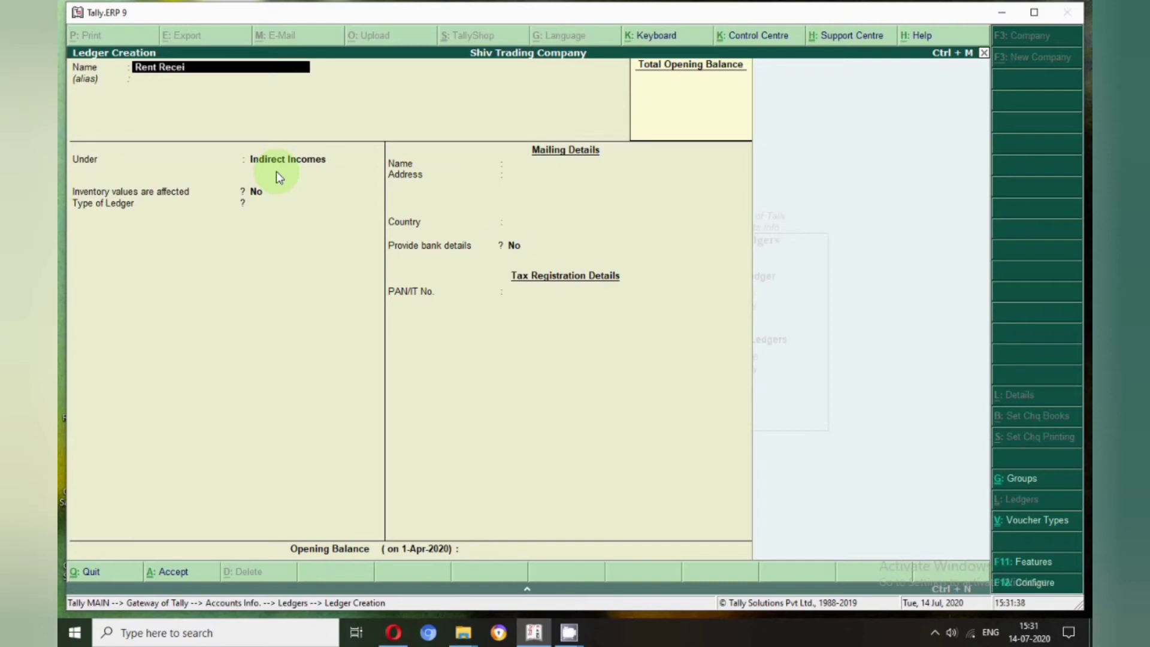
key(Return)
key(Return)
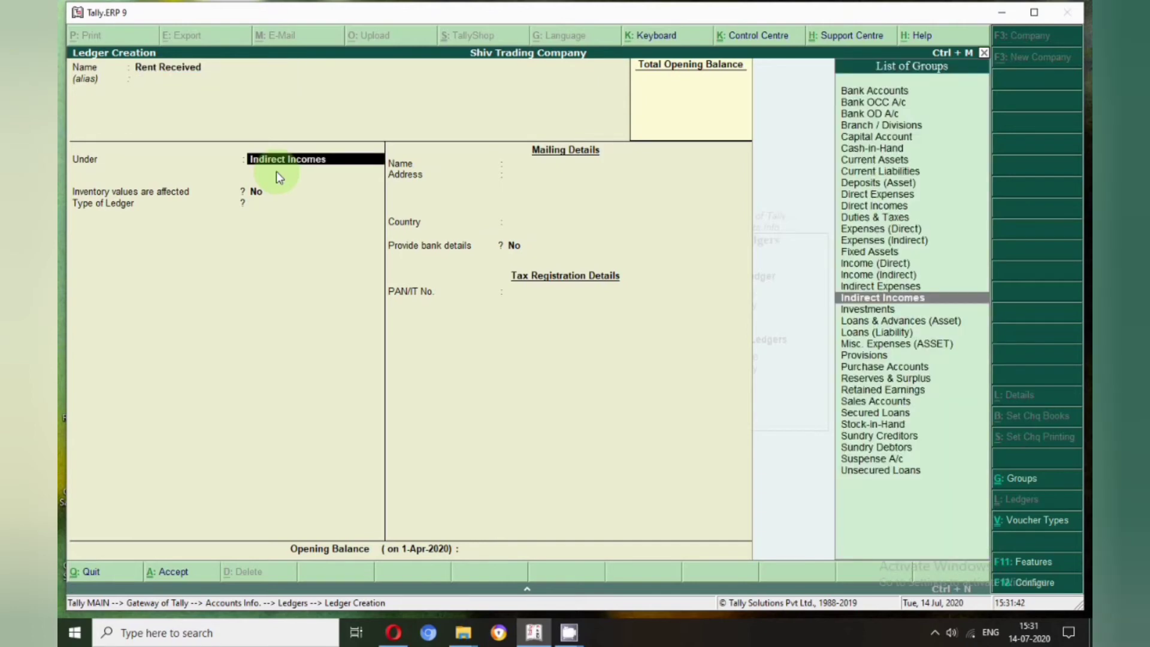
key(Return)
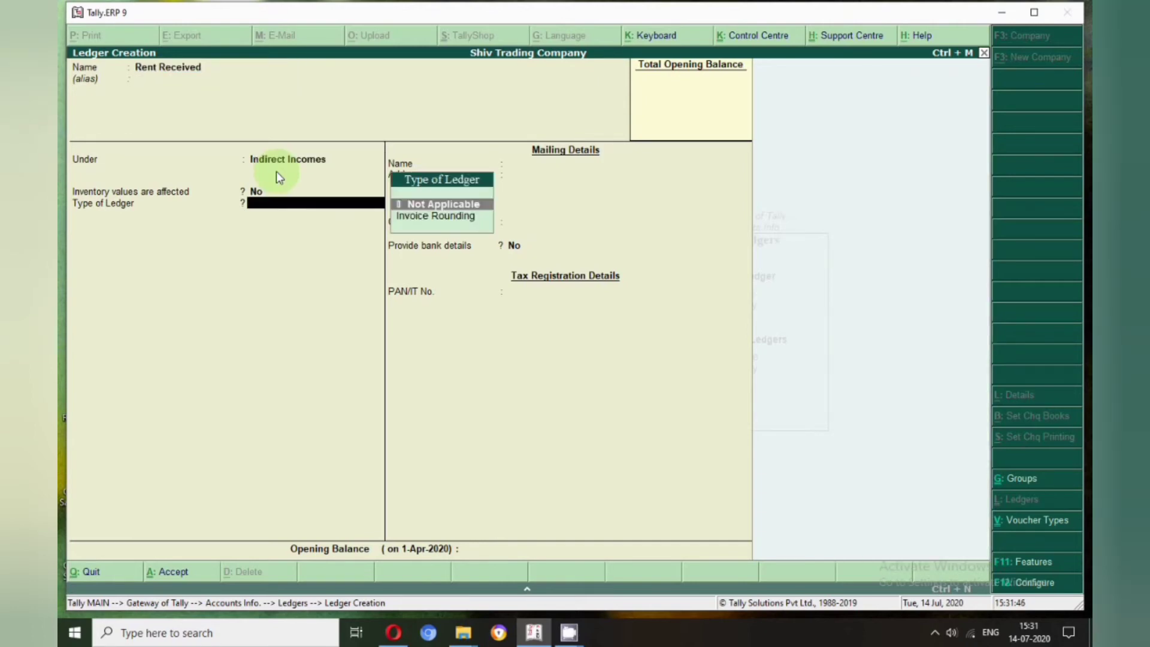
key(Return)
key(Return)
key(Return)
text(Co)
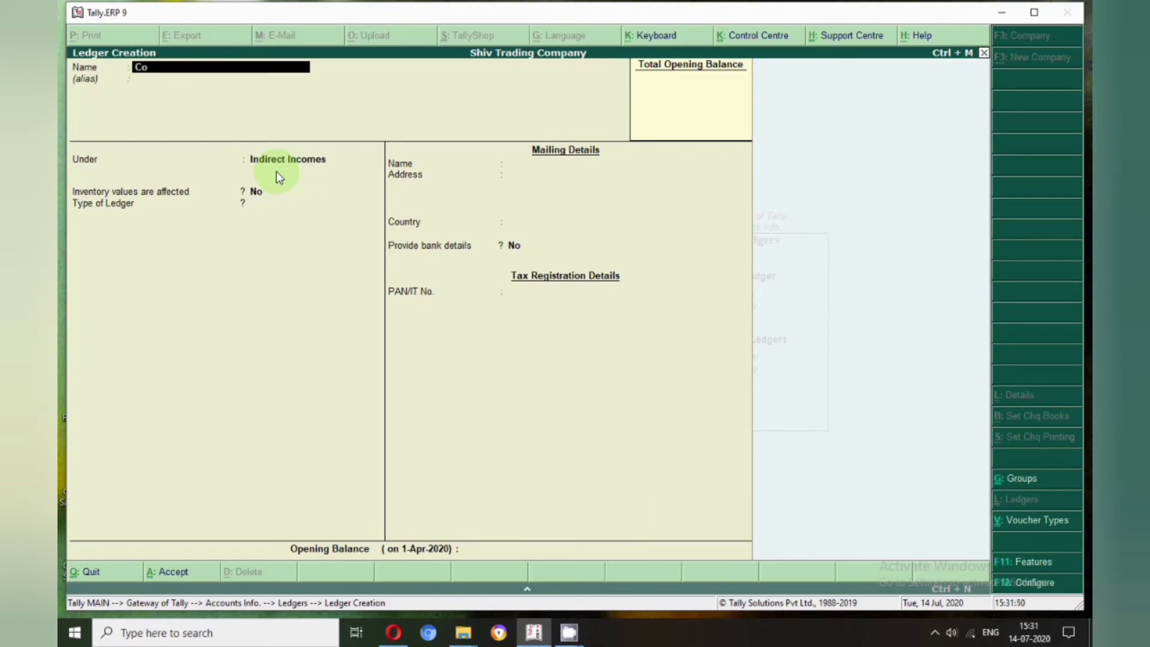
text(mmision Received)
key(Return)
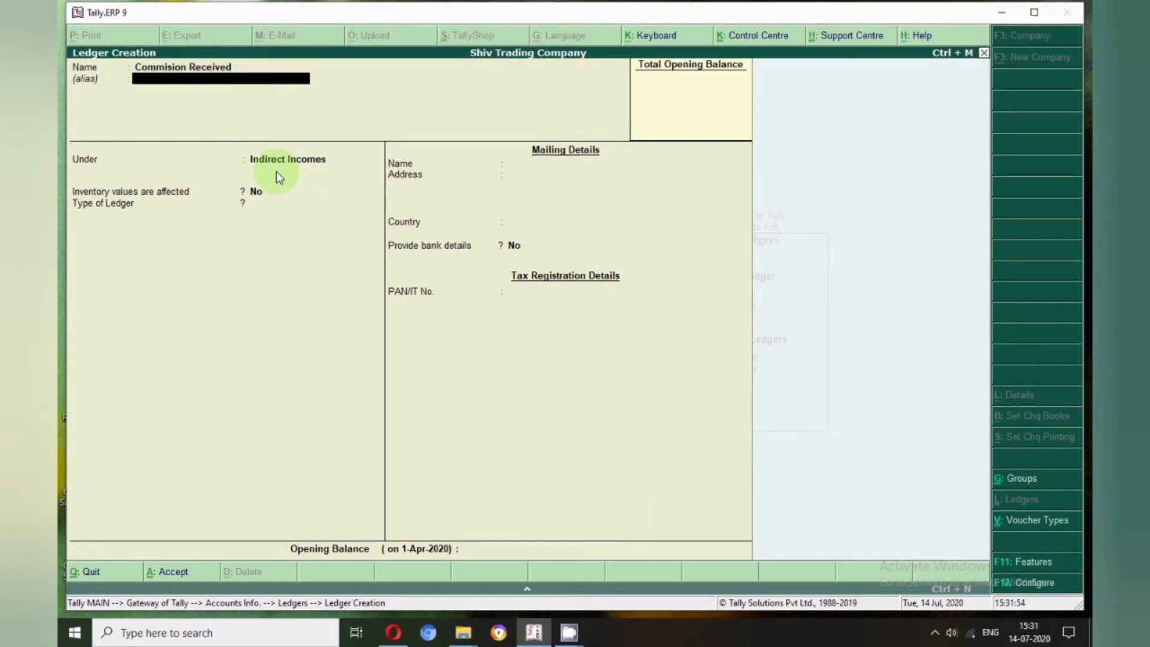
key(Return)
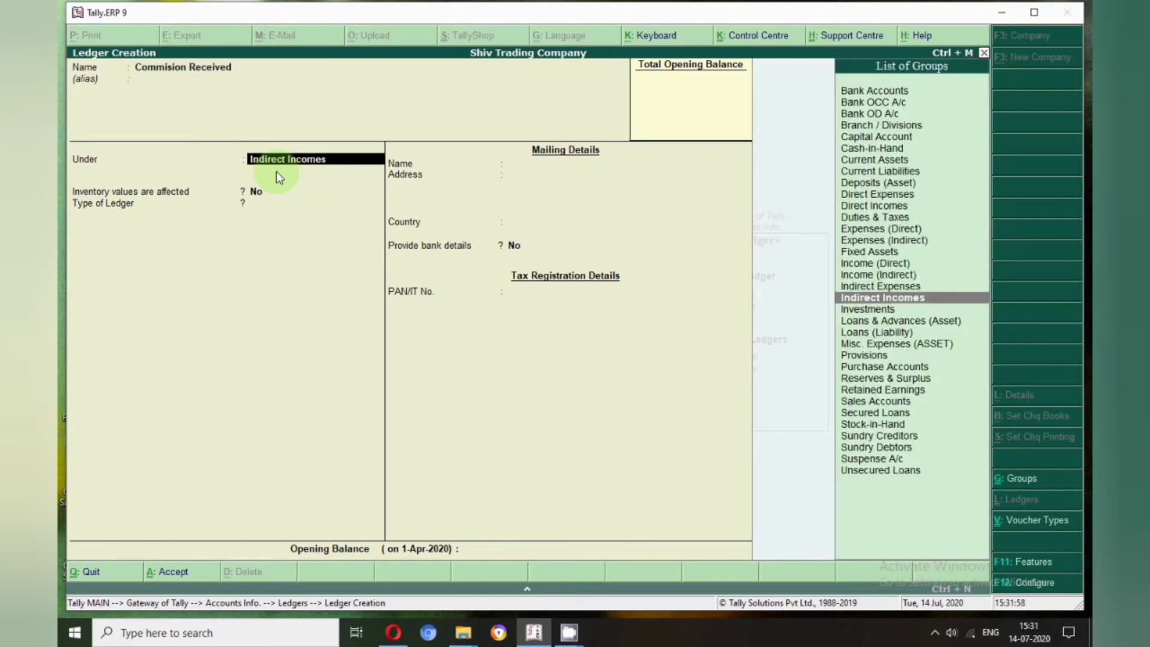
key(Return)
key(Return)
key(Return)
key(Return)
key(Return)
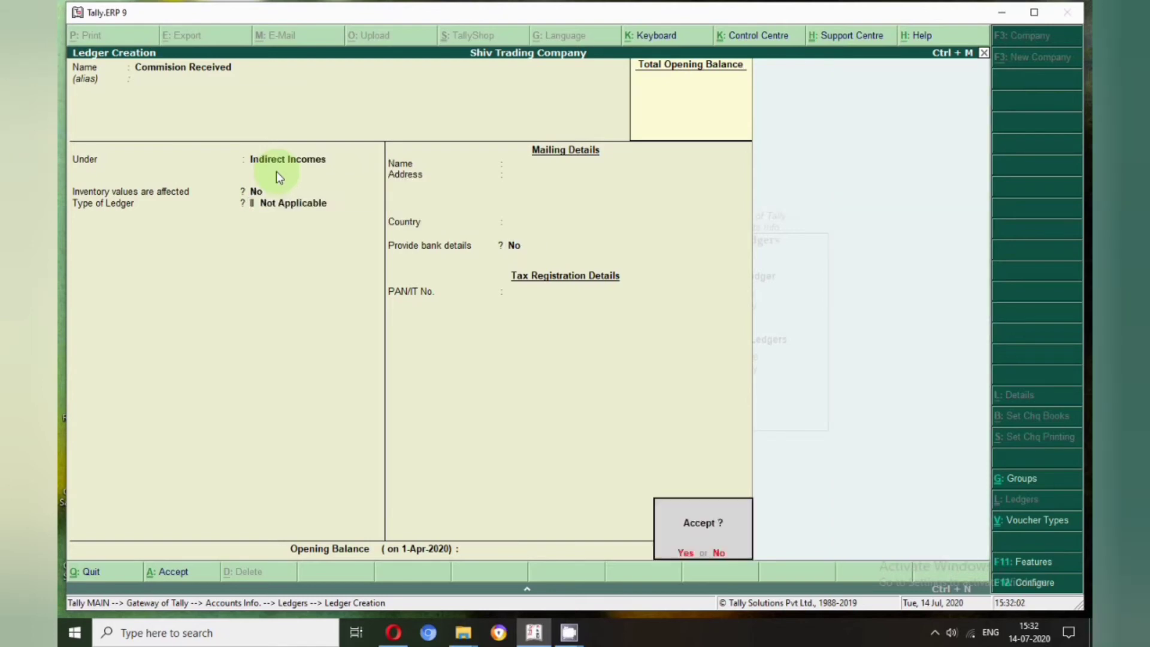
key(Return)
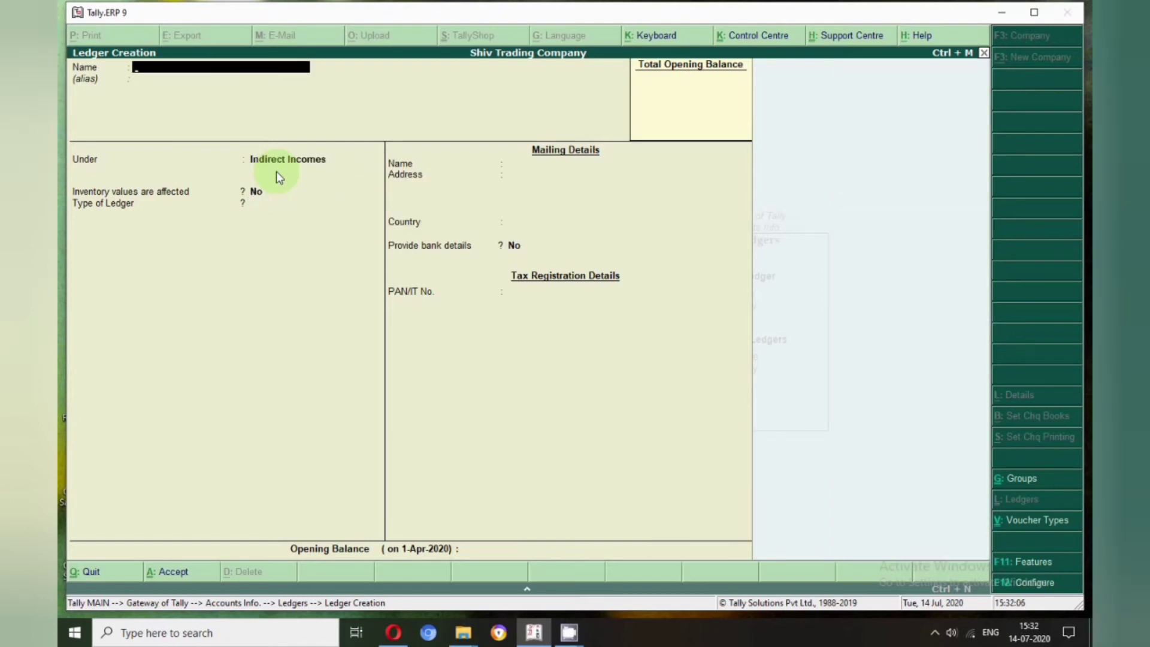
text(Interest Receivd)
key(Return)
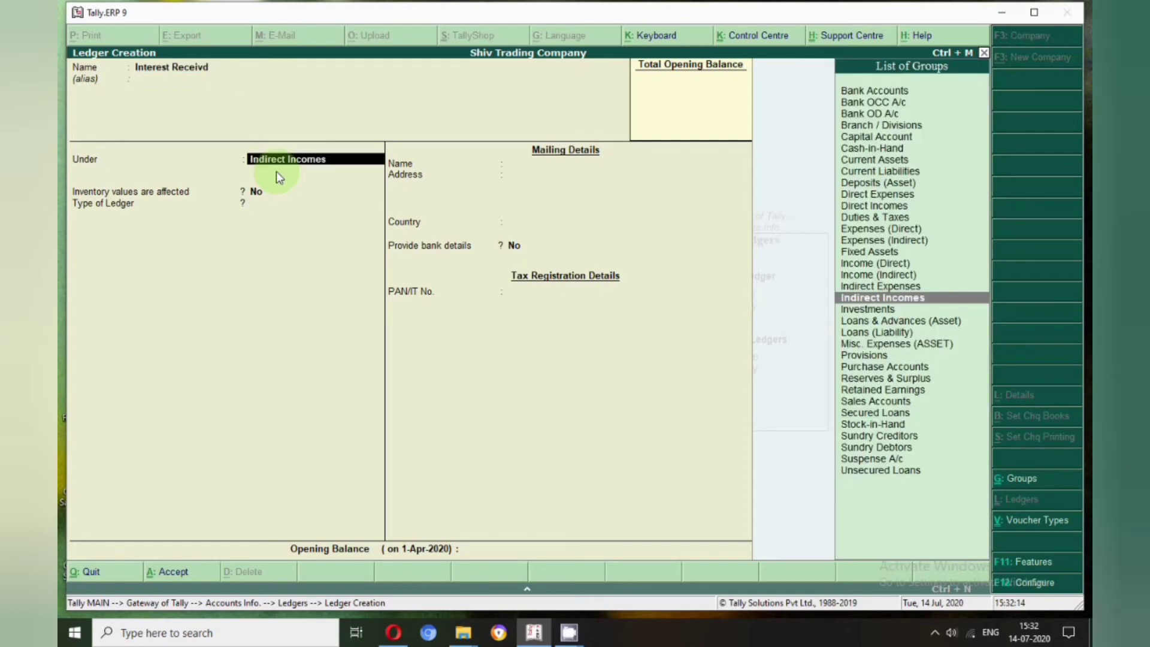
key(Return)
key(Return)
key(Return)
key(Return)
key(Return)
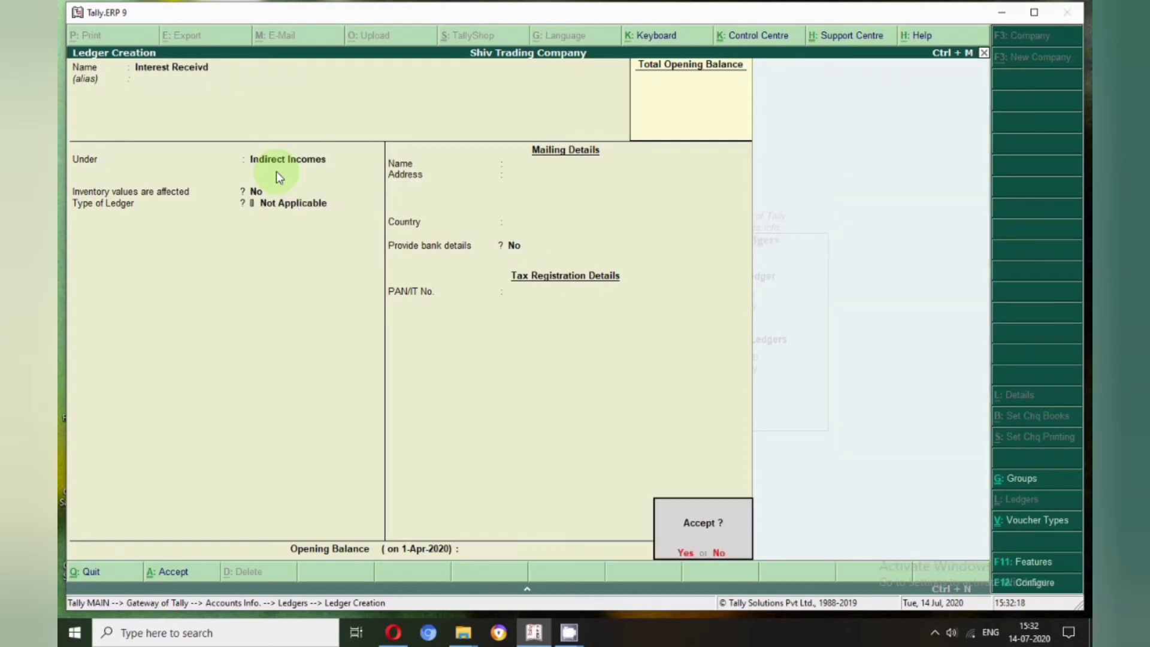
key(Return)
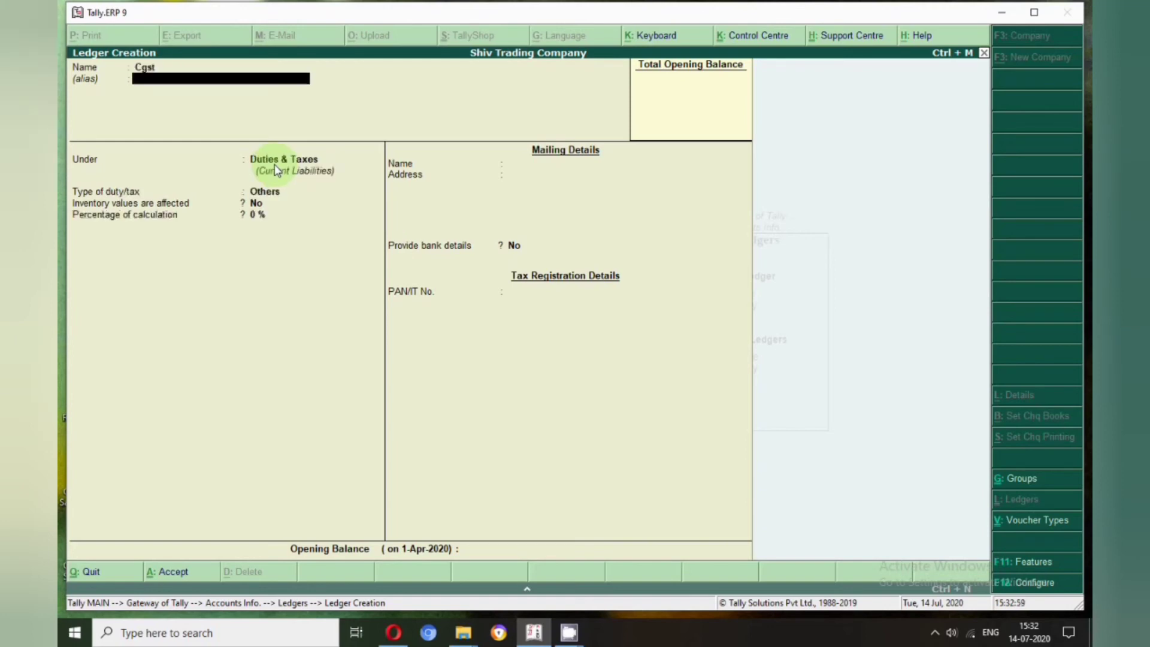
Put the Cgst ledger under Duties & Taxes, duty type Others, and open F12 Ledger Configuration
key(Return)
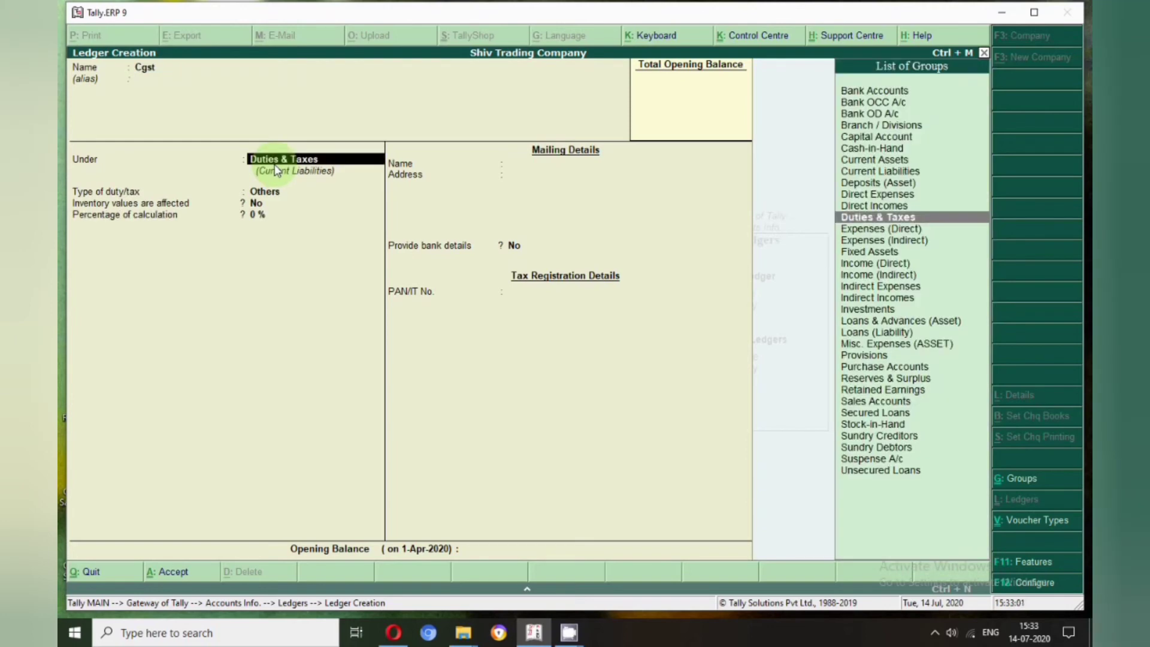
key(Return)
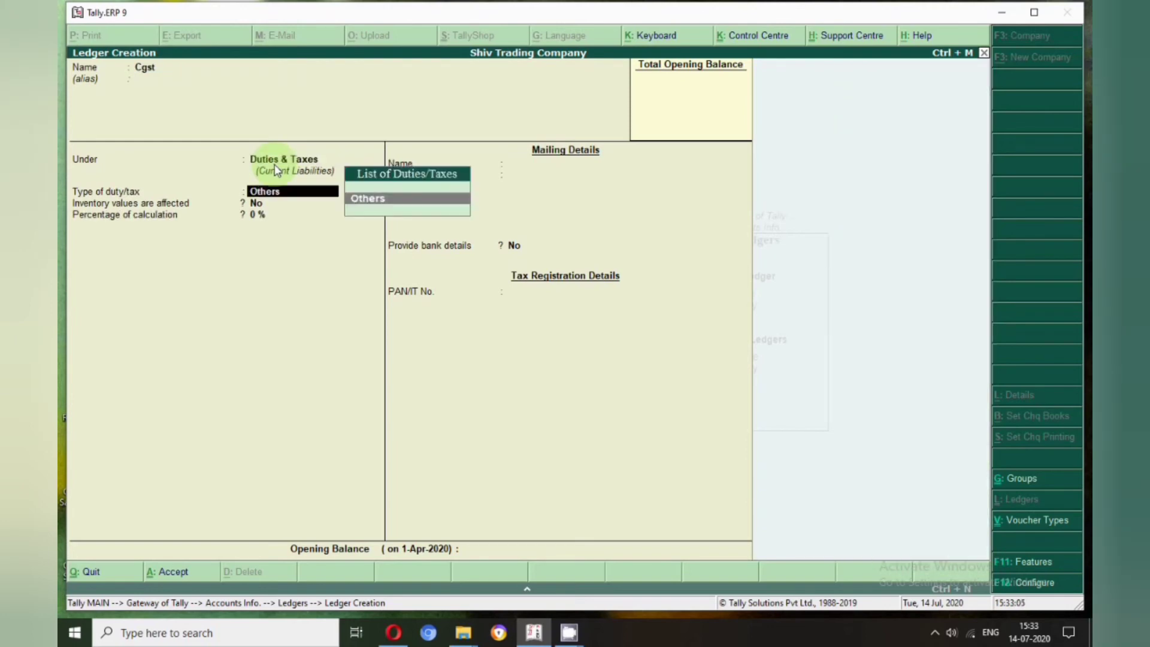
key(BackSpace)
key(Return)
key(Return)
key(Return)
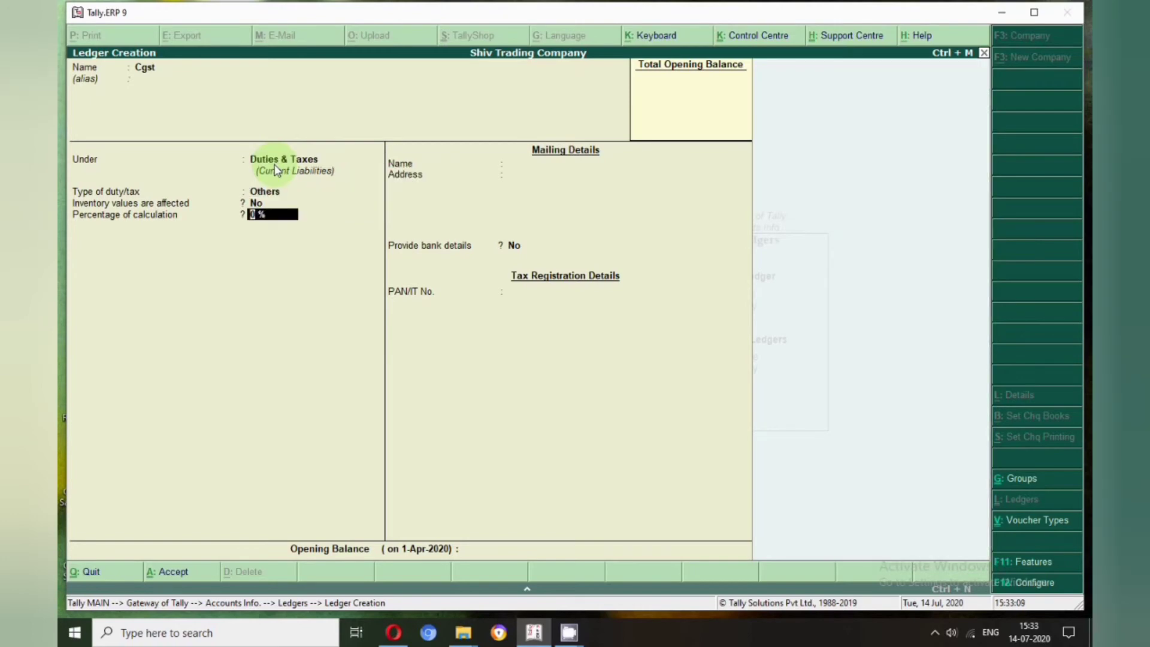
click(1034, 582)
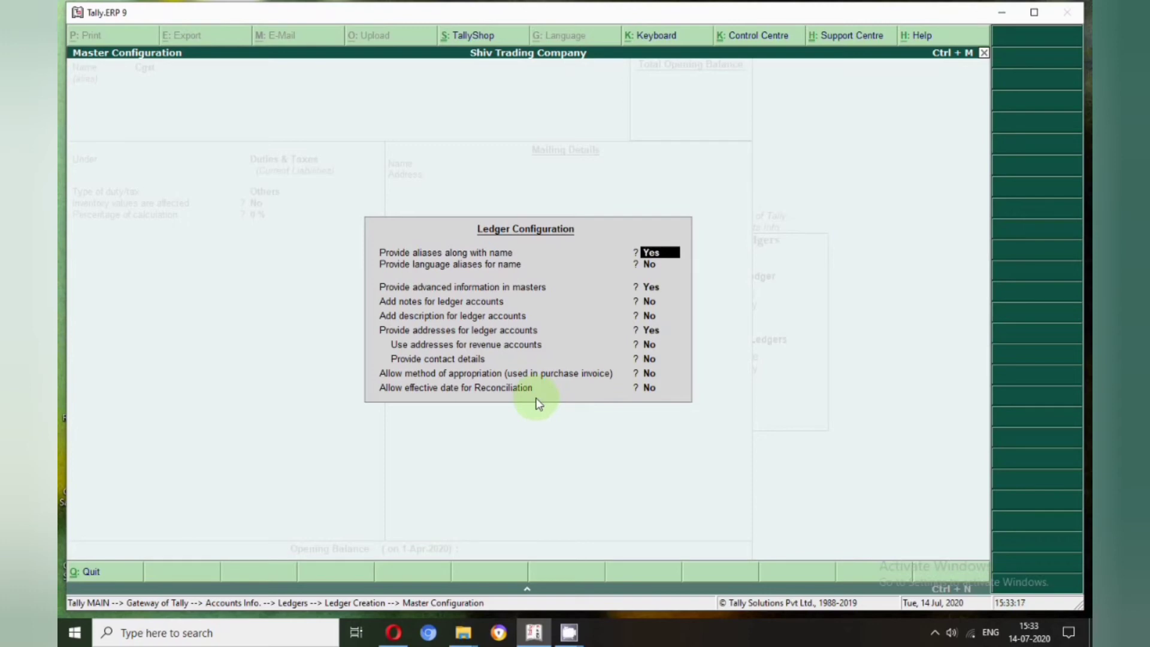
Close the ledger configuration and return to the ledger creation form
key(Return)
key(Return)
key(Return)
key(Return)
key(Return)
key(Return)
key(Return)
key(Return)
key(Return)
key(Return)
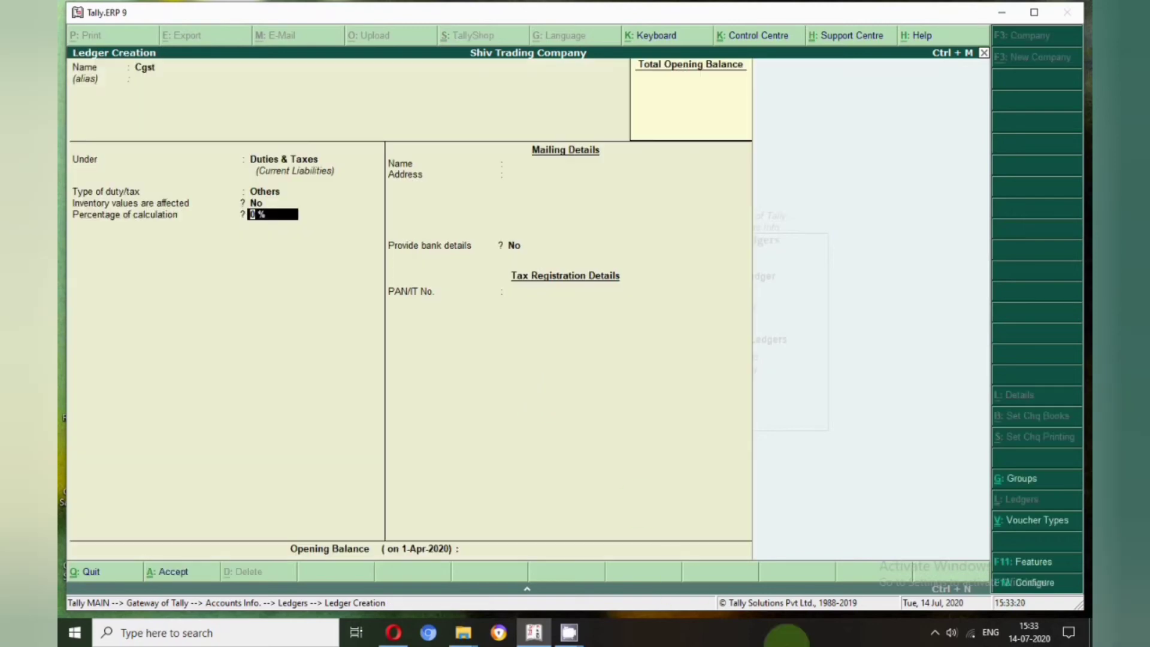
click(934, 632)
right_click(934, 603)
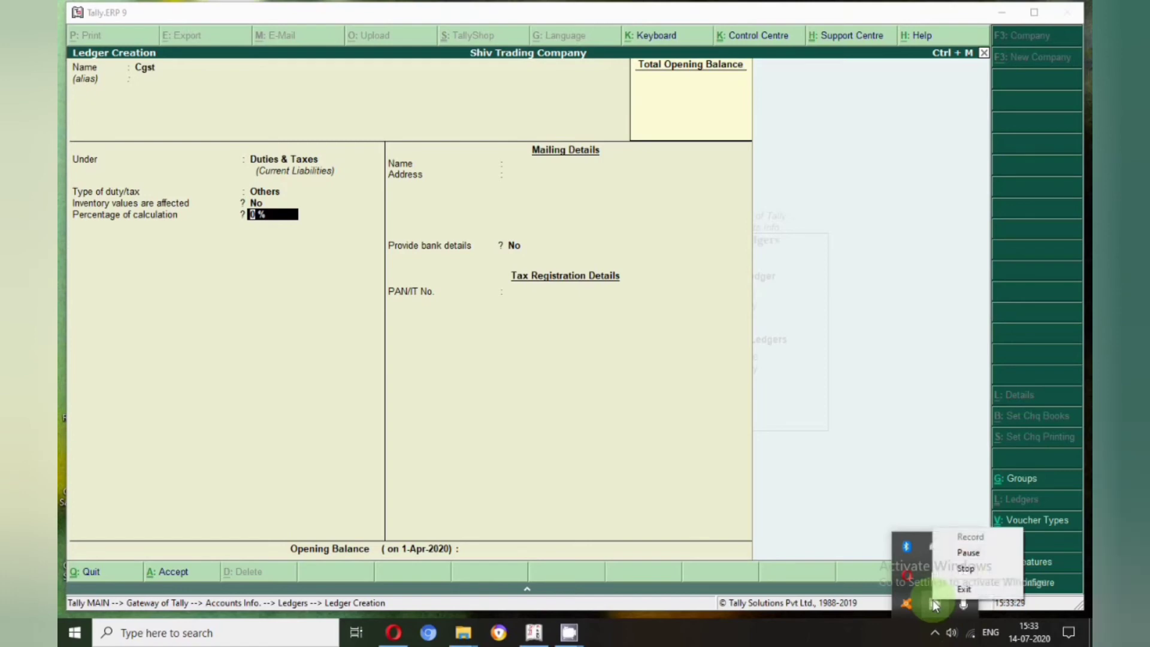
click(967, 549)
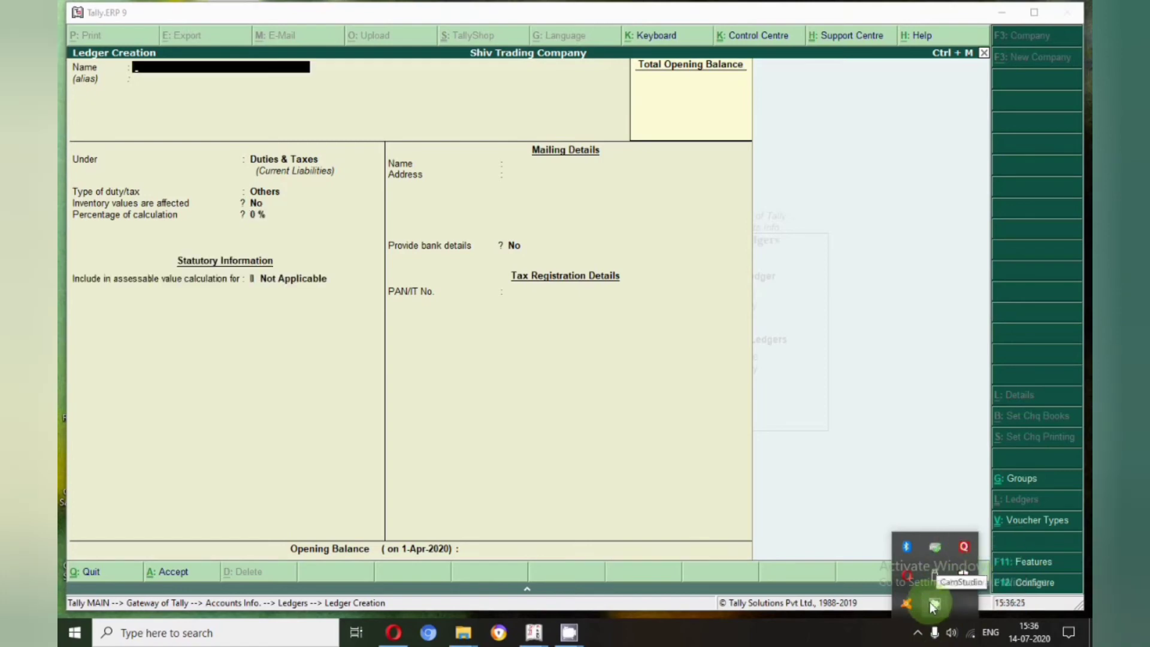
right_click(932, 604)
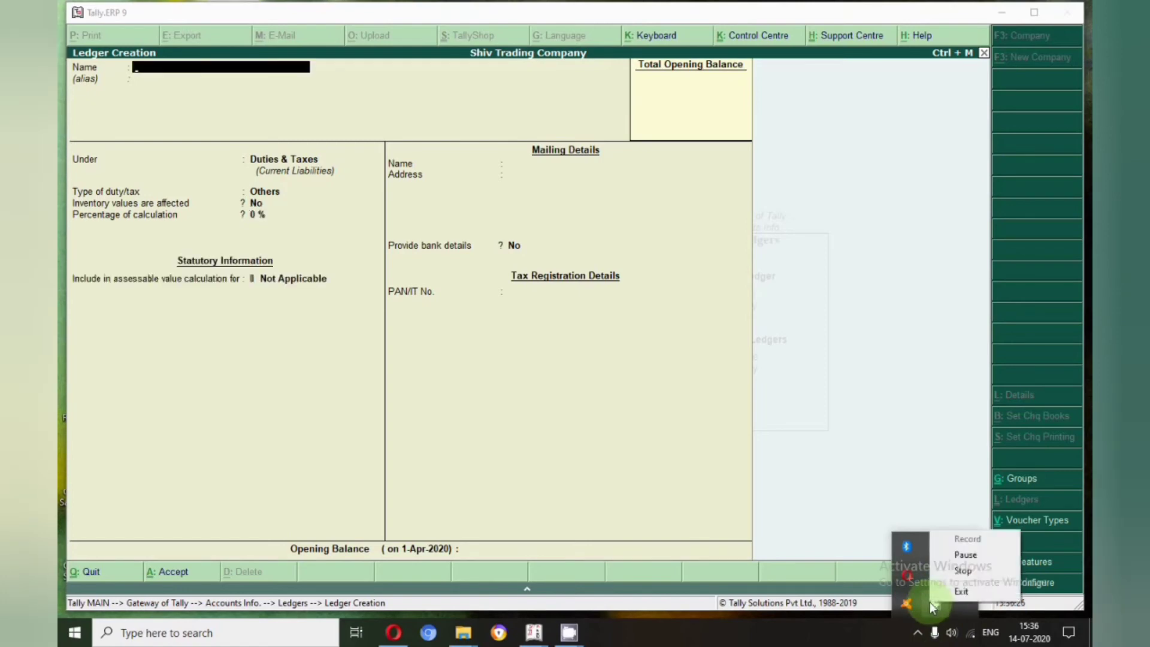
click(182, 78)
Create the Cgst ledger under Duties & Taxes with duty type GST and tax type Central Tax
text(Cgst)
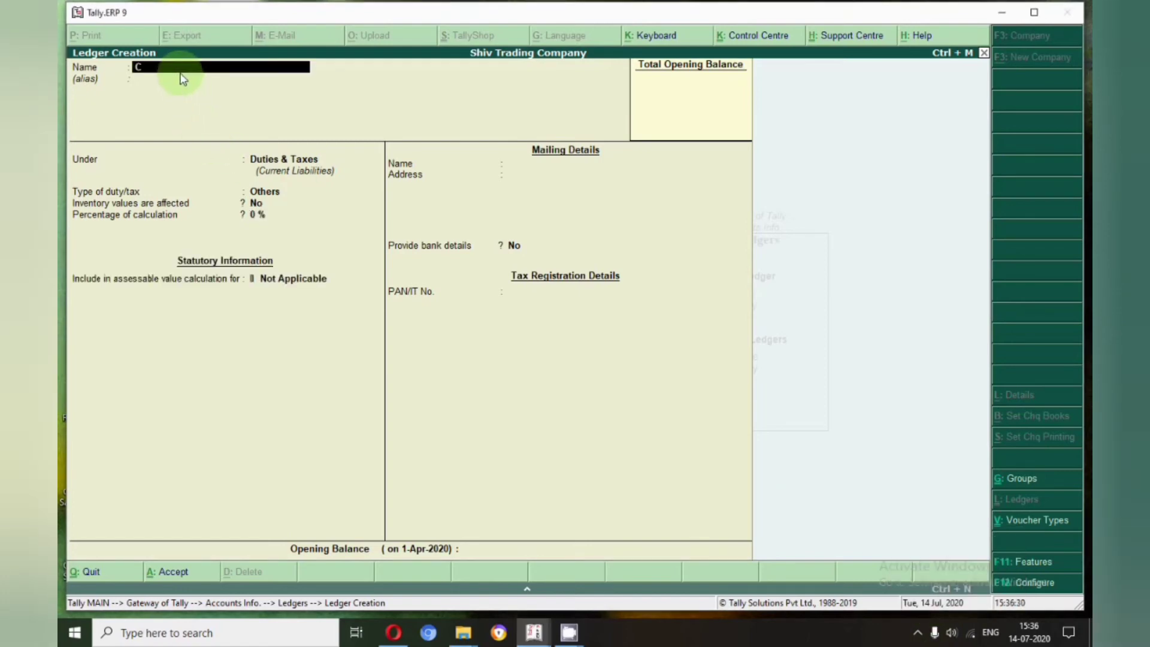
key(Return)
key(Return)
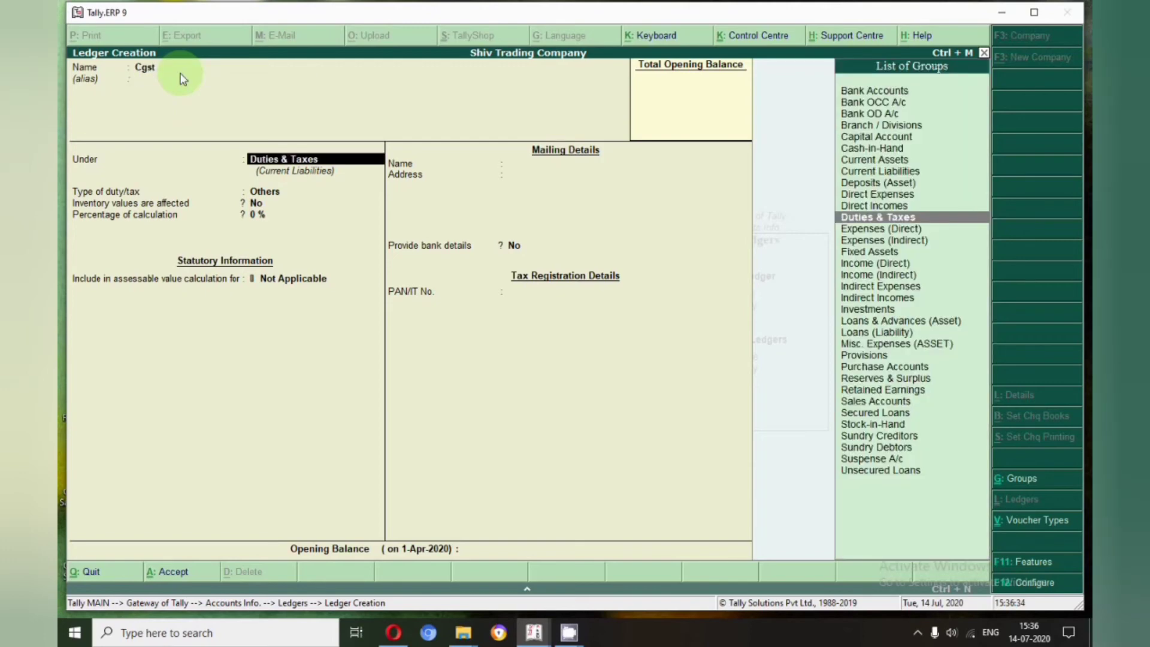
key(Return)
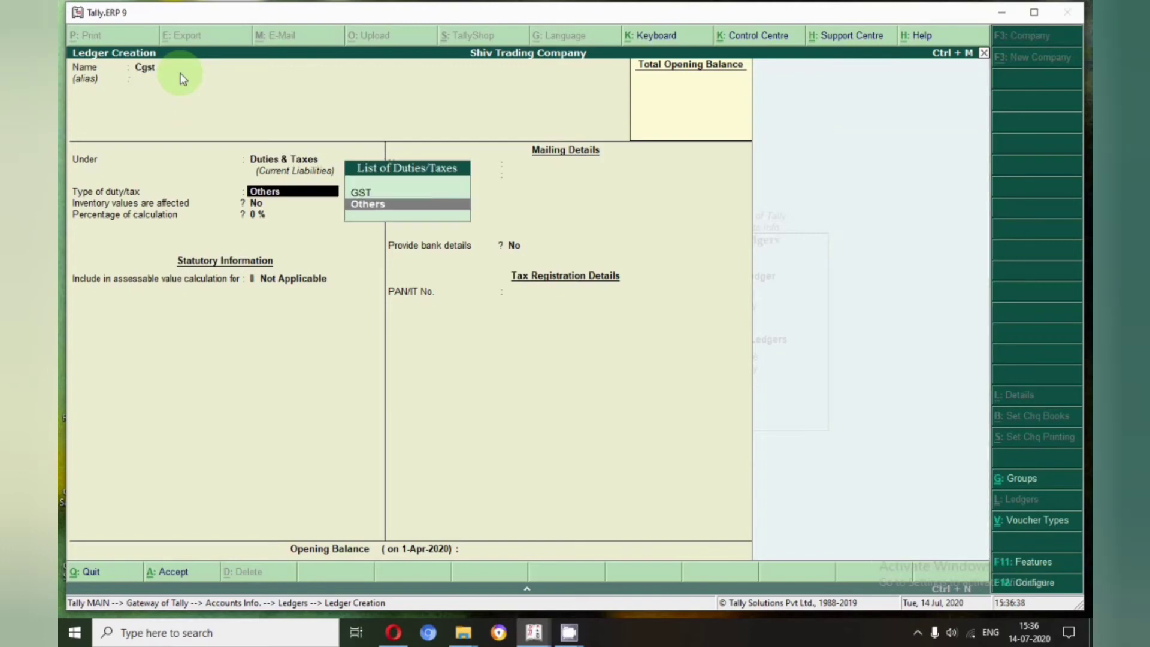
click(367, 192)
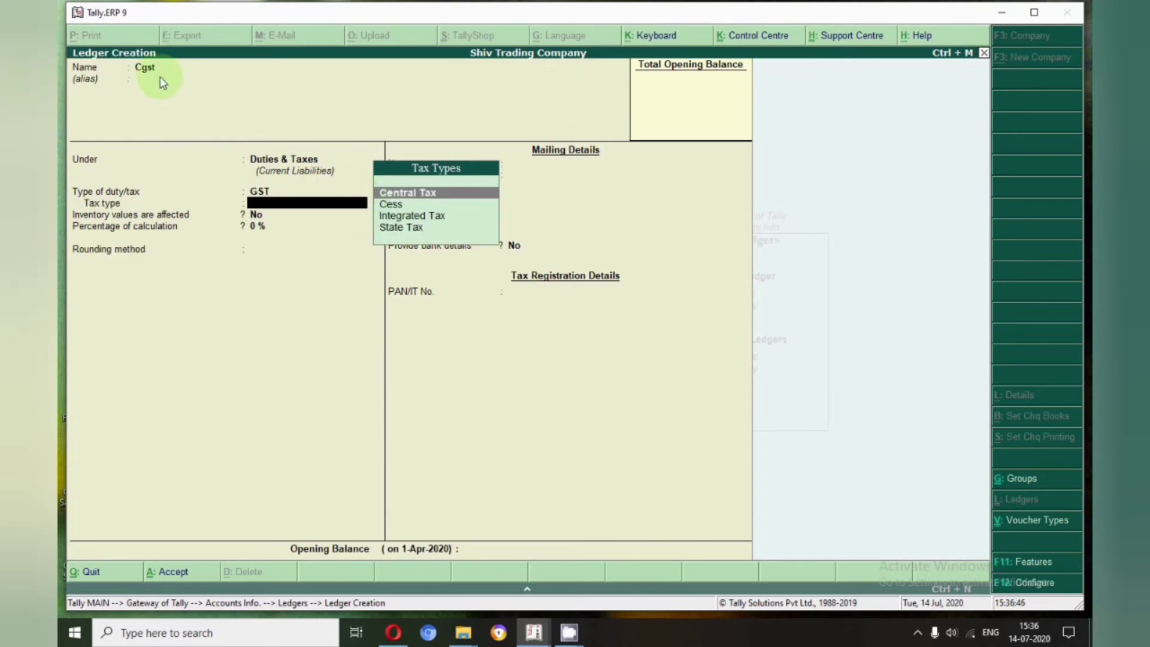
key(Return)
key(Return)
key(Return)
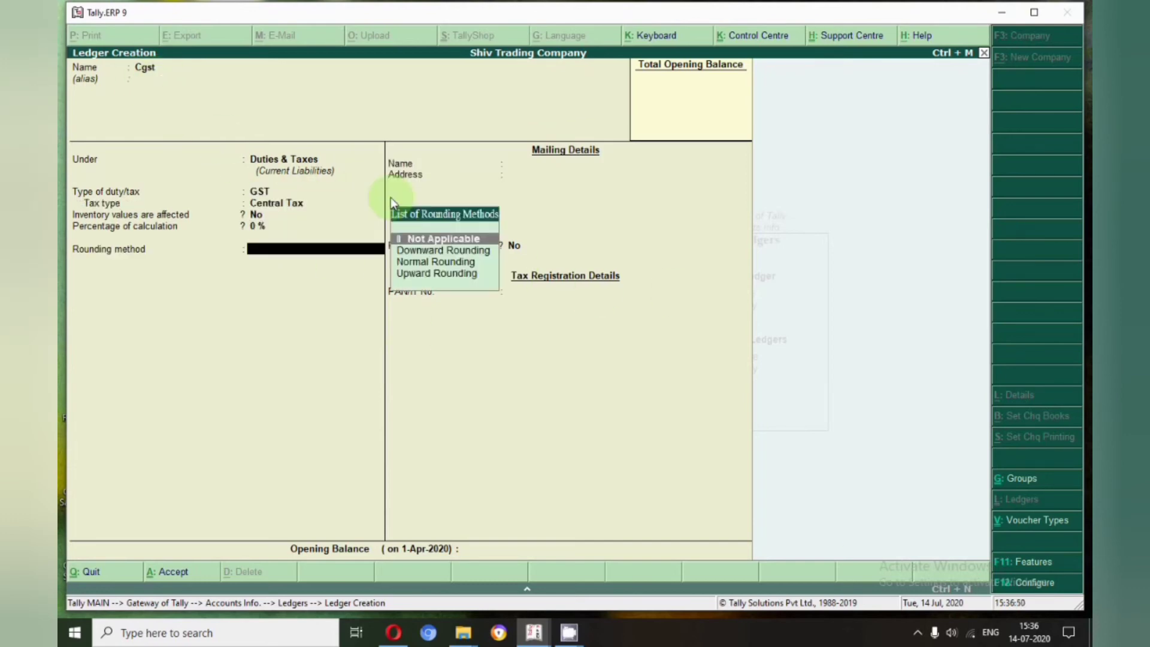
key(Return)
key(Return)
Create the Sgst ledger under Duties & Taxes with duty type GST and tax type State Tax
key(Return)
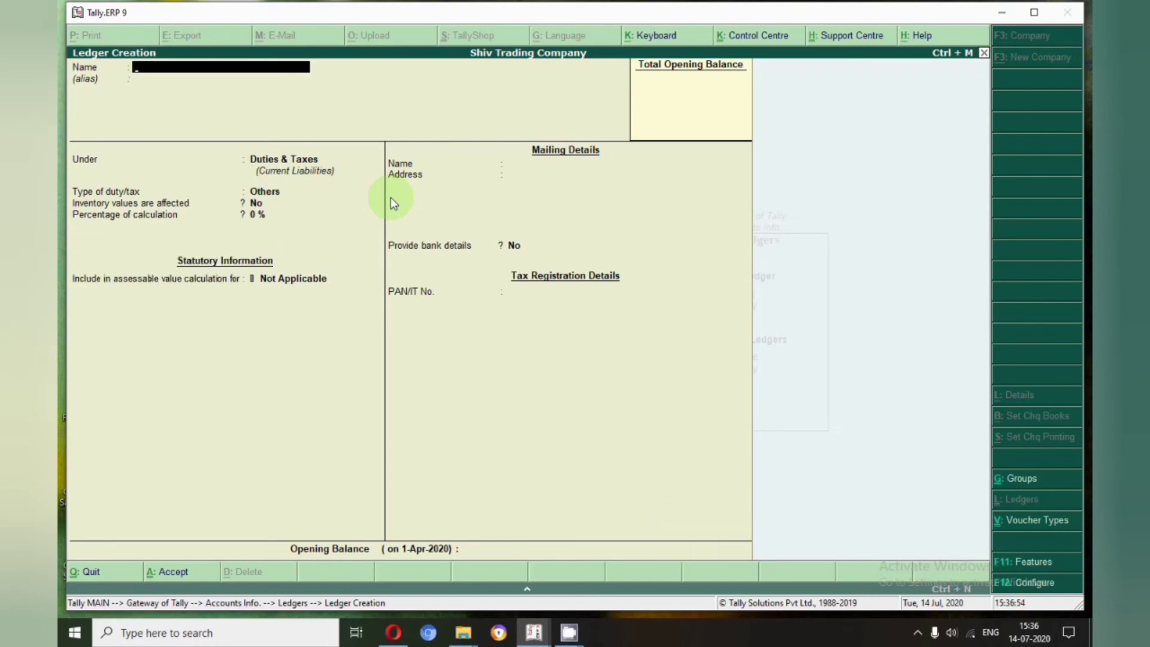
text(Sgst)
key(Return)
key(Return)
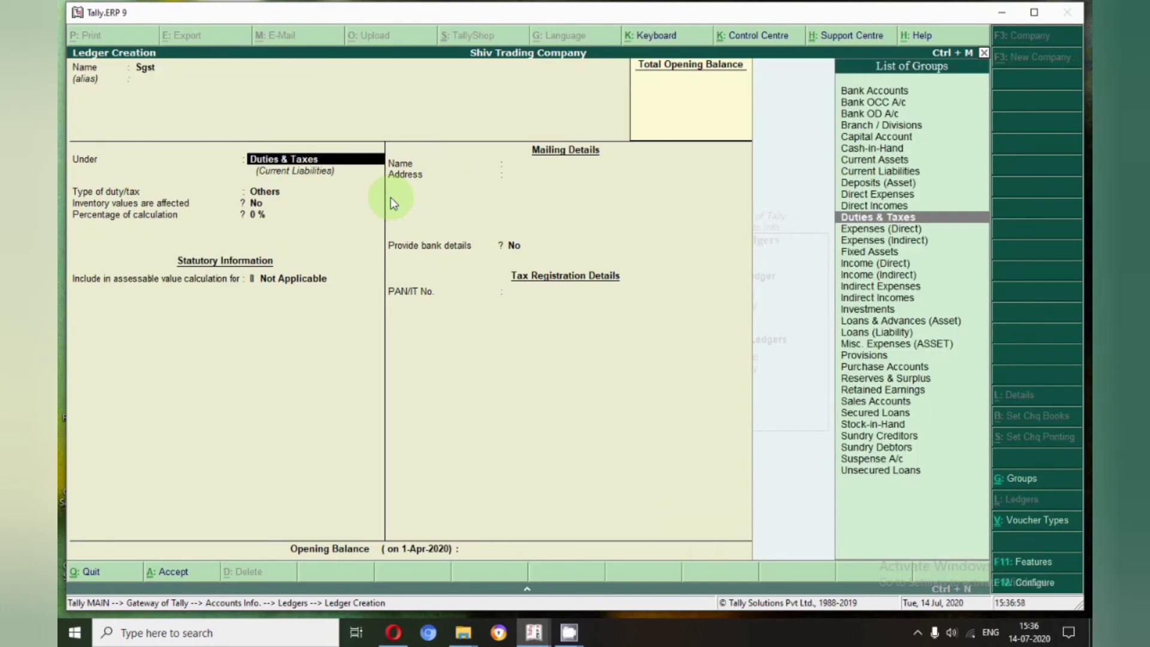
key(Return)
key(Up)
key(Return)
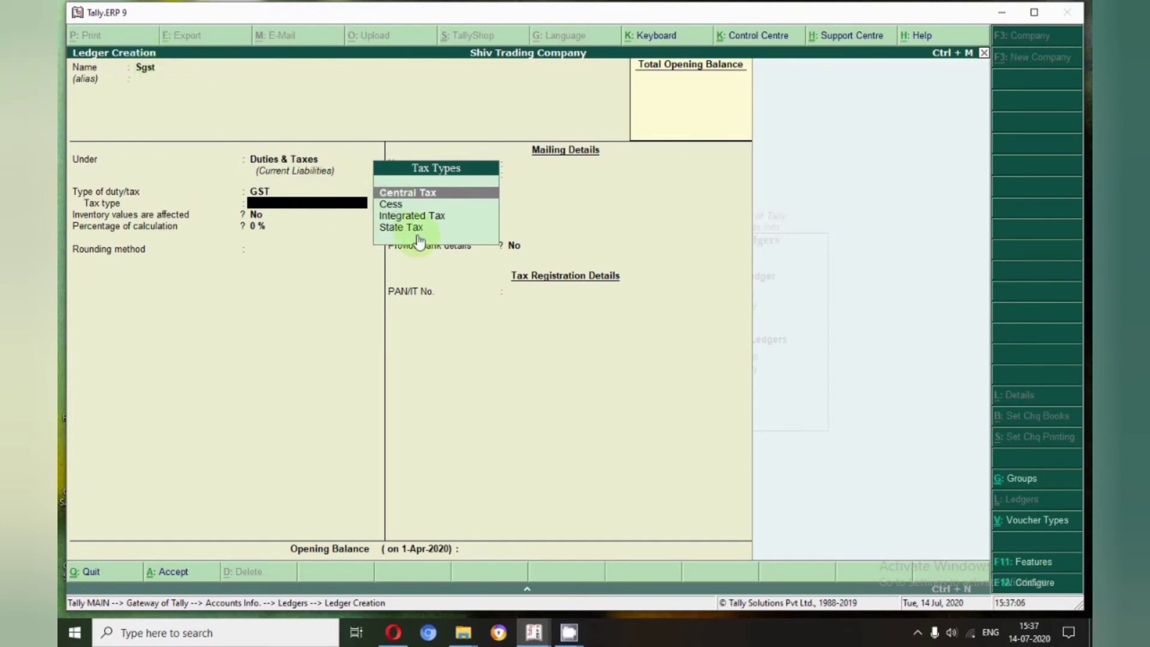
click(400, 227)
click(400, 228)
key(Return)
key(Return)
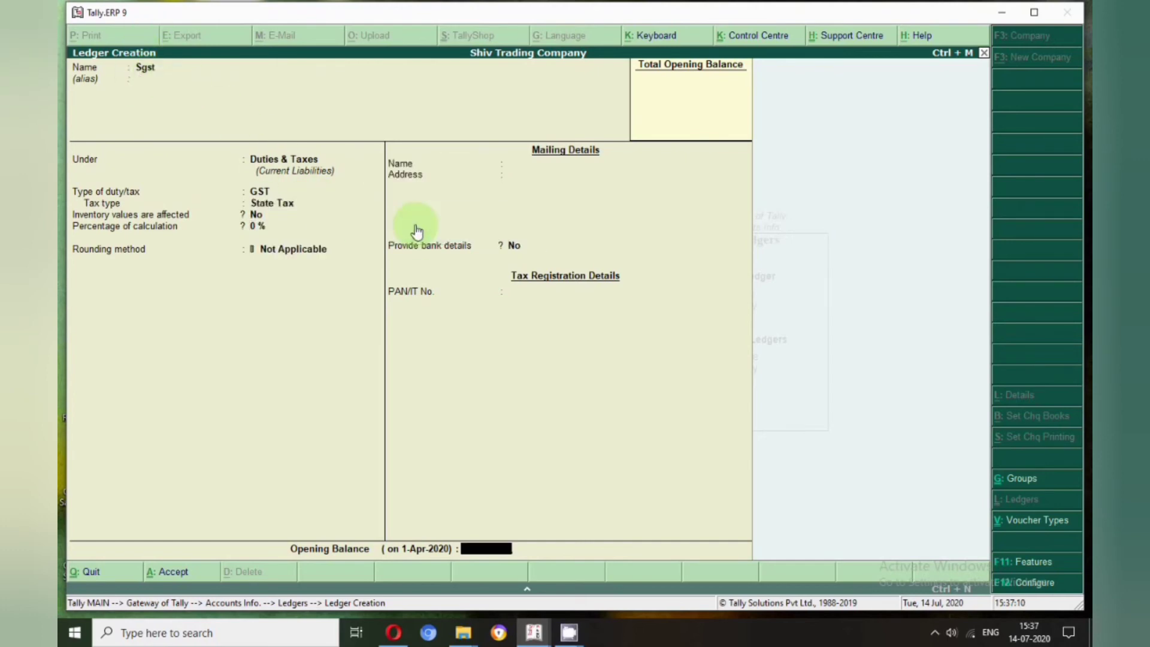
key(Return)
key(Return)
Create the Igst ledger under Duties & Taxes with duty type GST and tax type Integrated Tax
text(Igst)
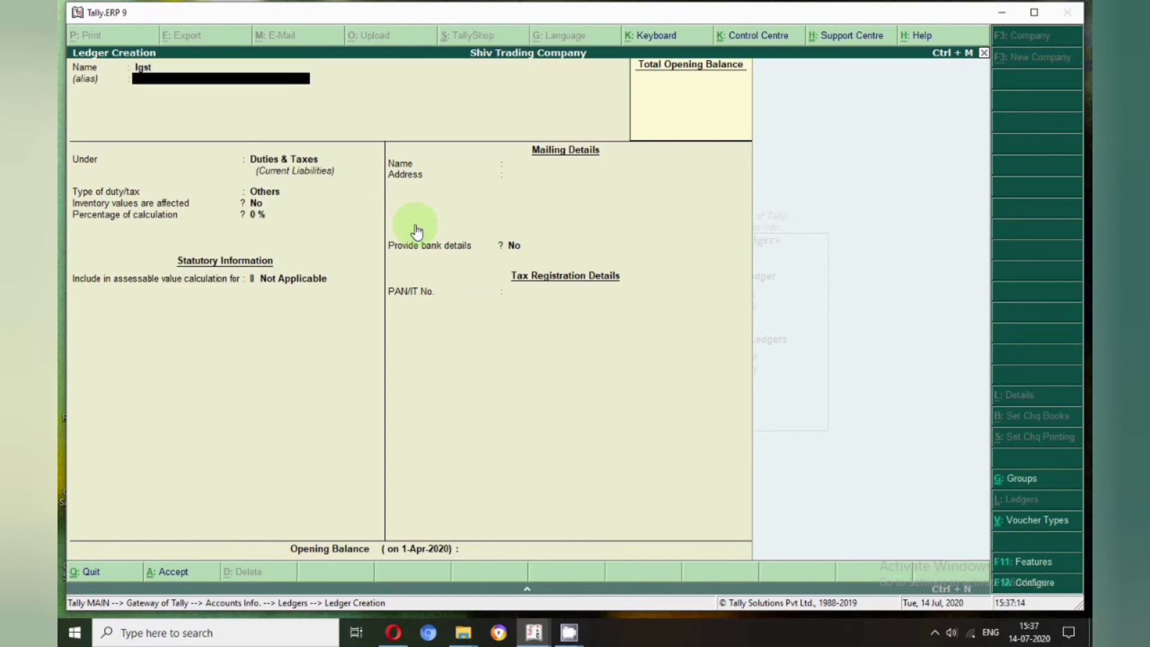
key(Return)
key(Return)
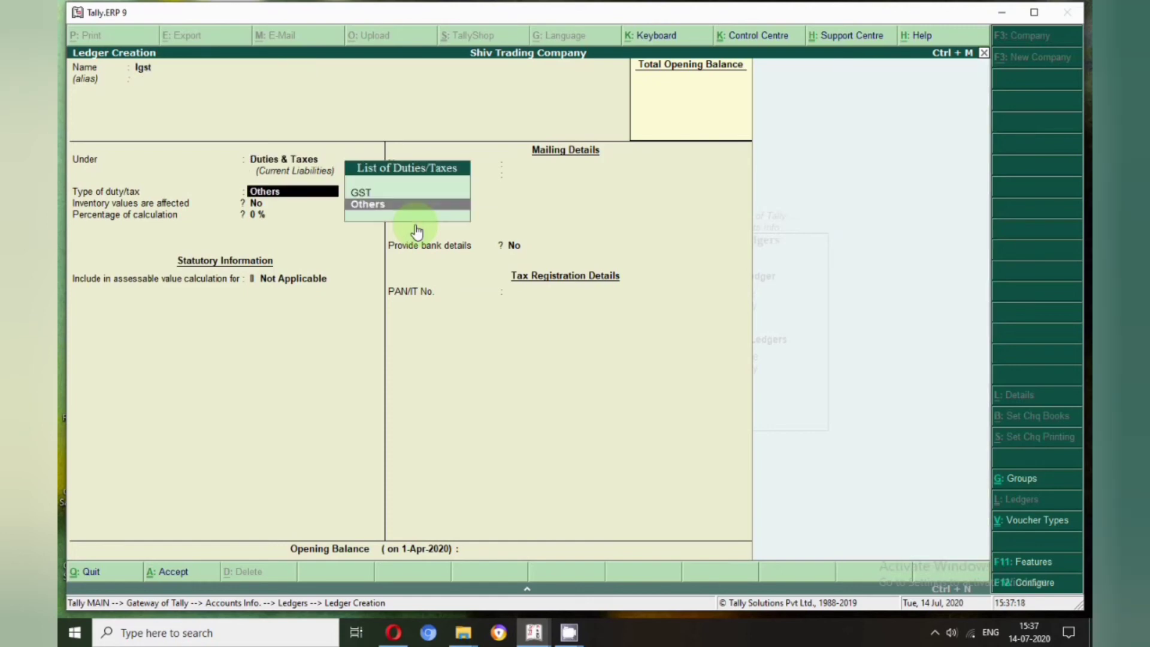
key(Up)
key(Return)
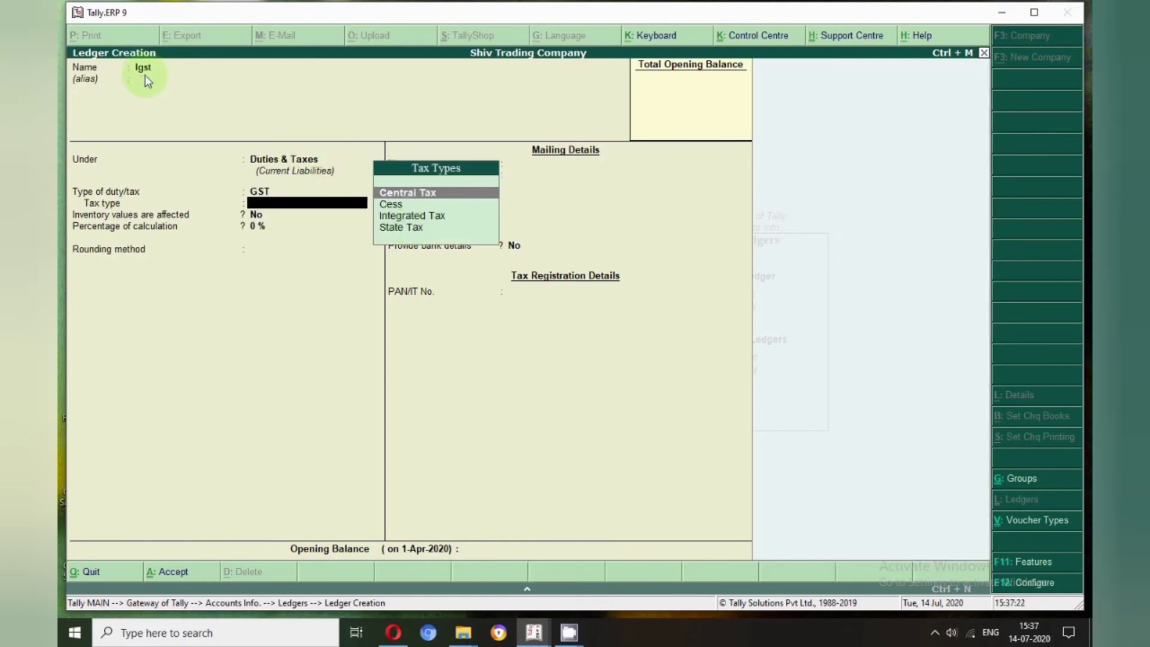
click(396, 217)
key(Return)
key(Return)
key(Return)
key(Return)
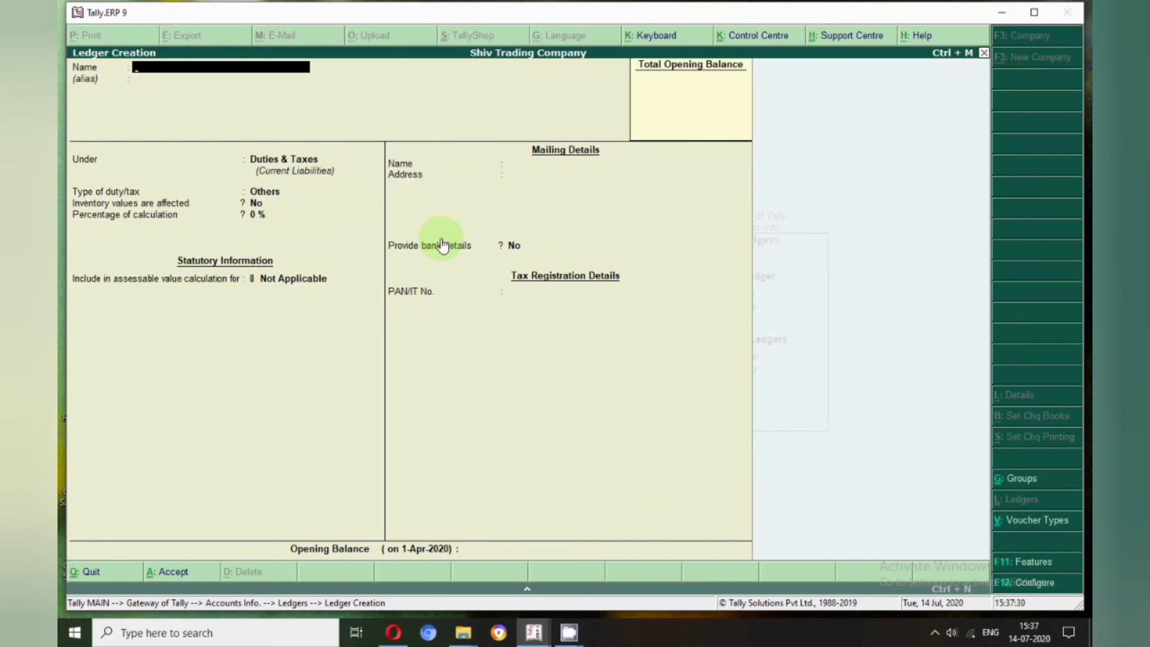
Begin the Tds ledger, entering its name and stepping through its group and fields
text(Tds)
key(Return)
key(Return)
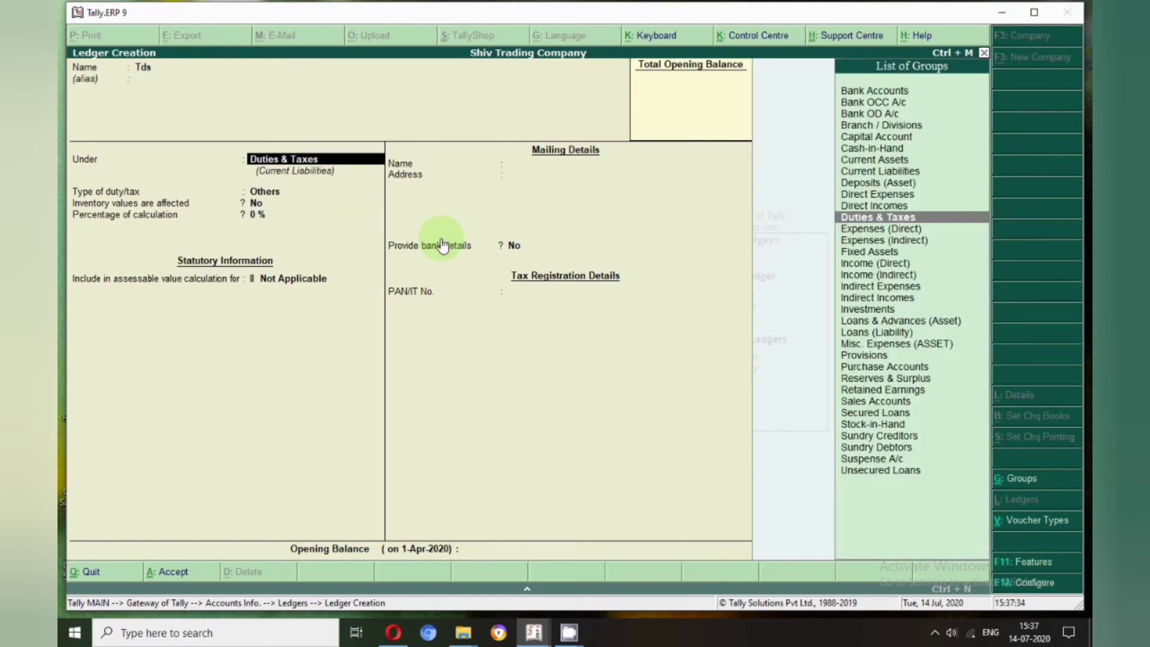
key(Return)
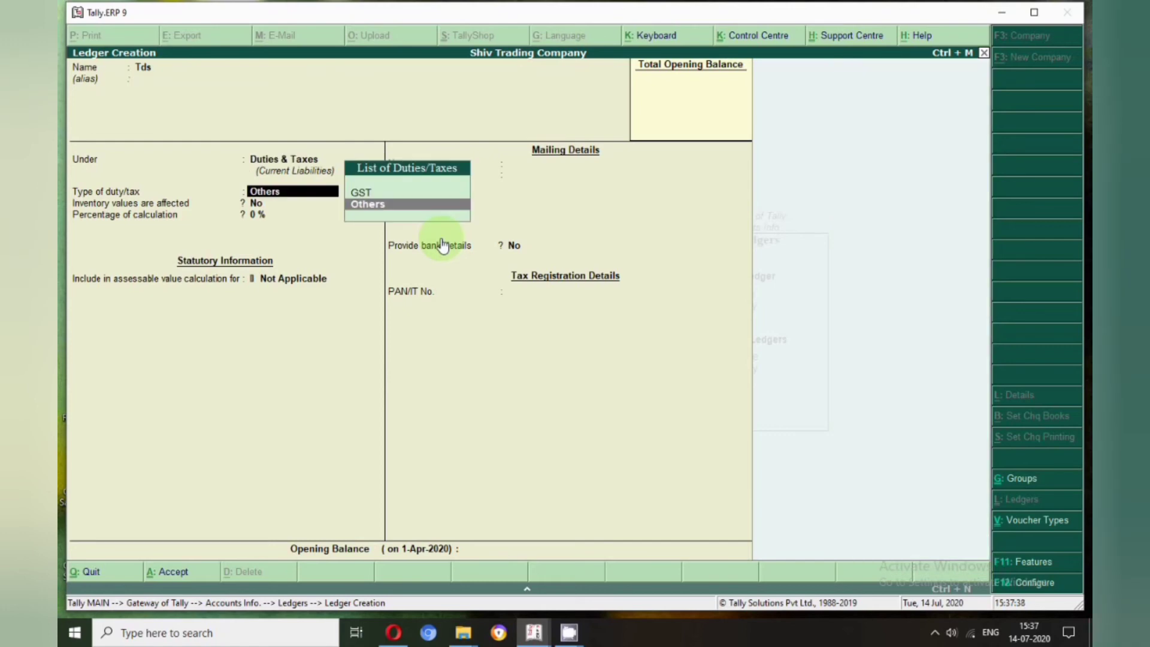
key(Return)
key(Return)
key(Return)
key(Return)
key(Return)
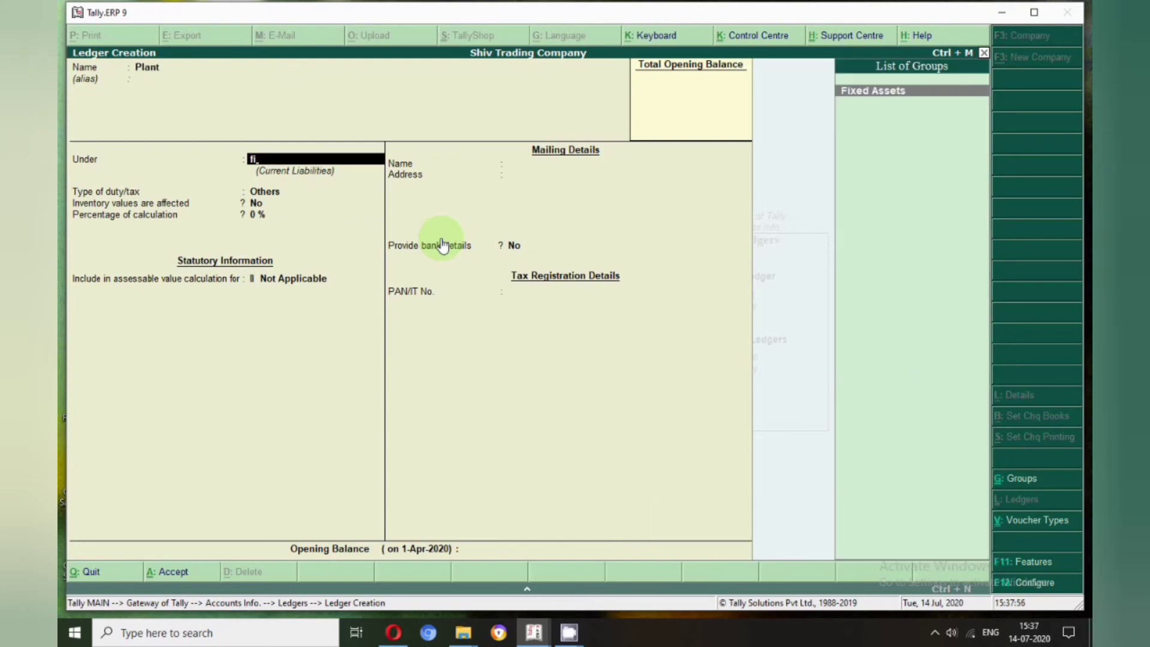
Save the Plant ledger under Fixed Assets with its default GST and mailing details
key(Return)
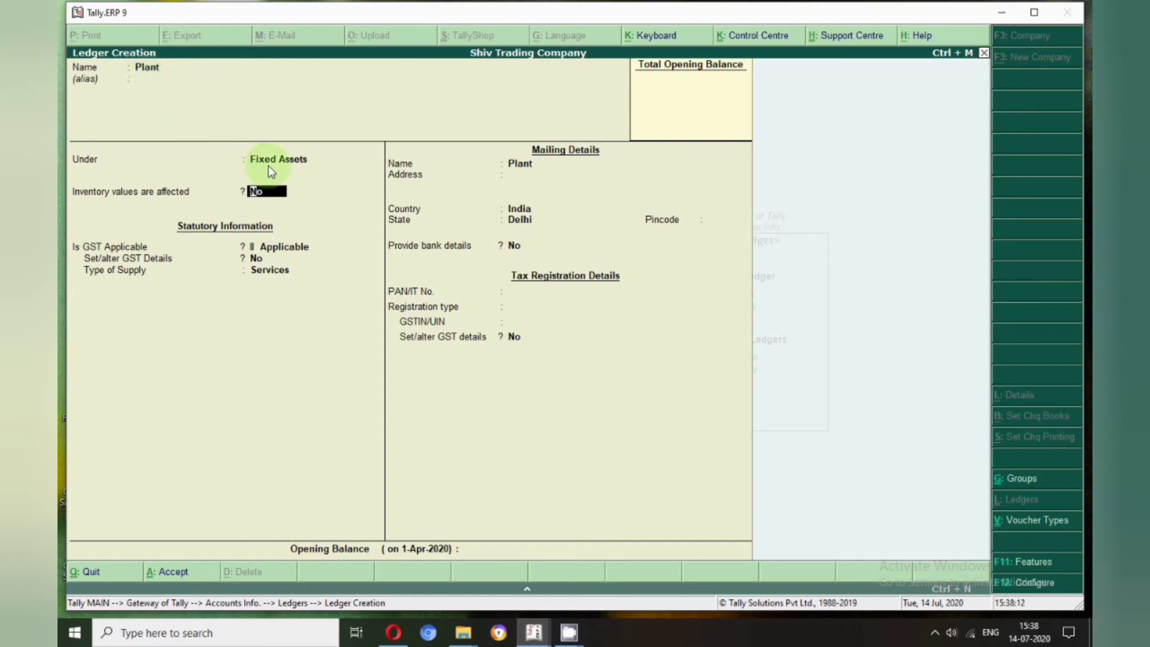
key(Return)
key(Return)
key(Return)
key(Return)
key(Return)
key(Return)
key(Return)
key(Return)
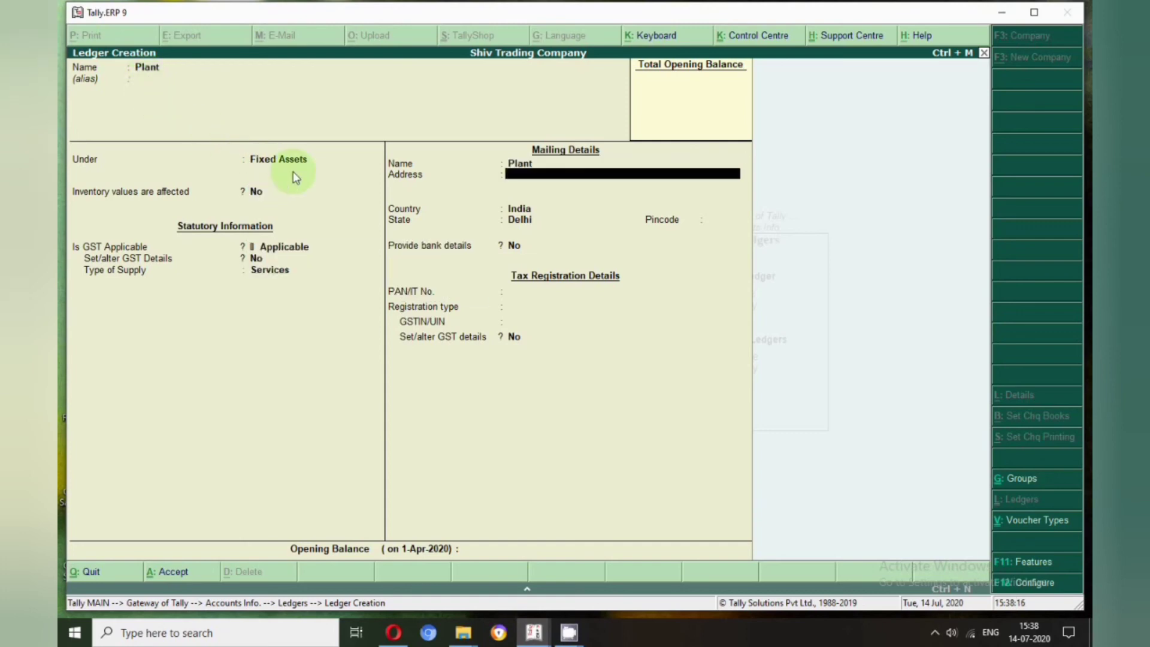
key(Return)
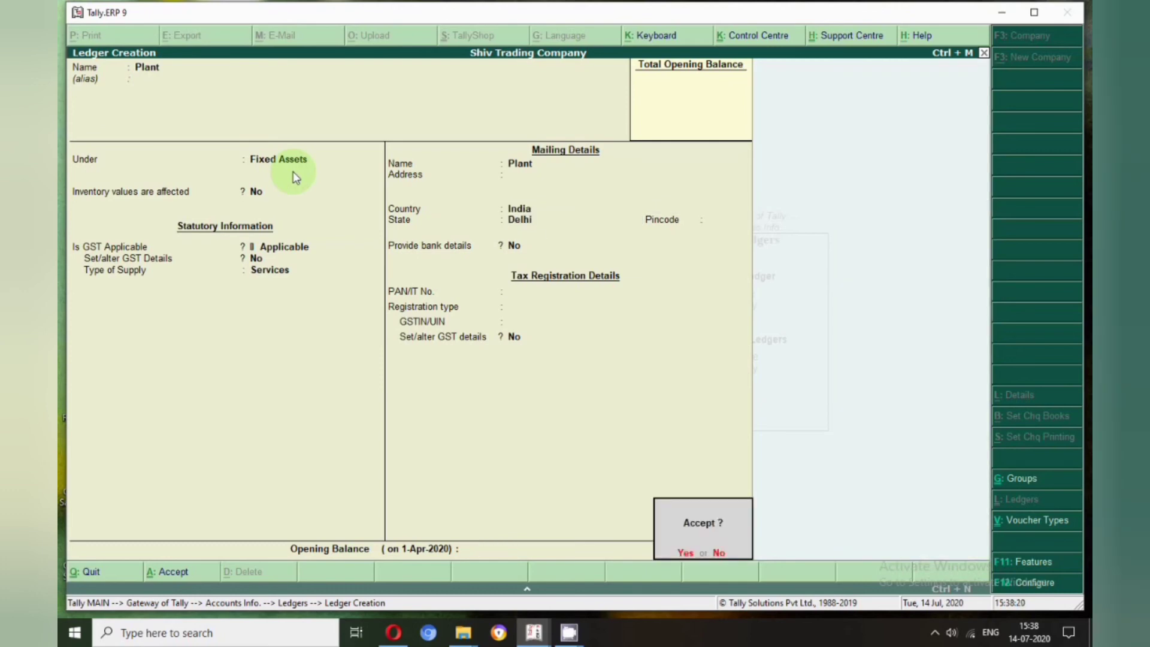
key(Return)
Create the Machinery ledger under Fixed Assets, keeping state Delhi
text(Machinery)
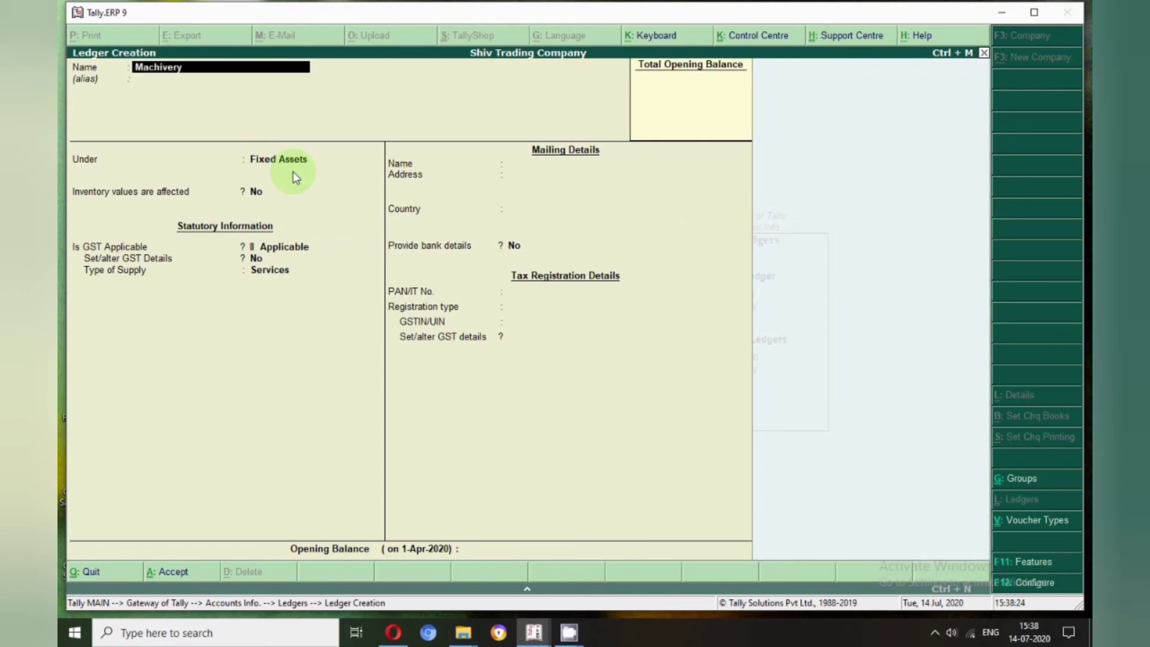
key(BackSpace)
key(BackSpace)
key(BackSpace)
text(ery)
key(Return)
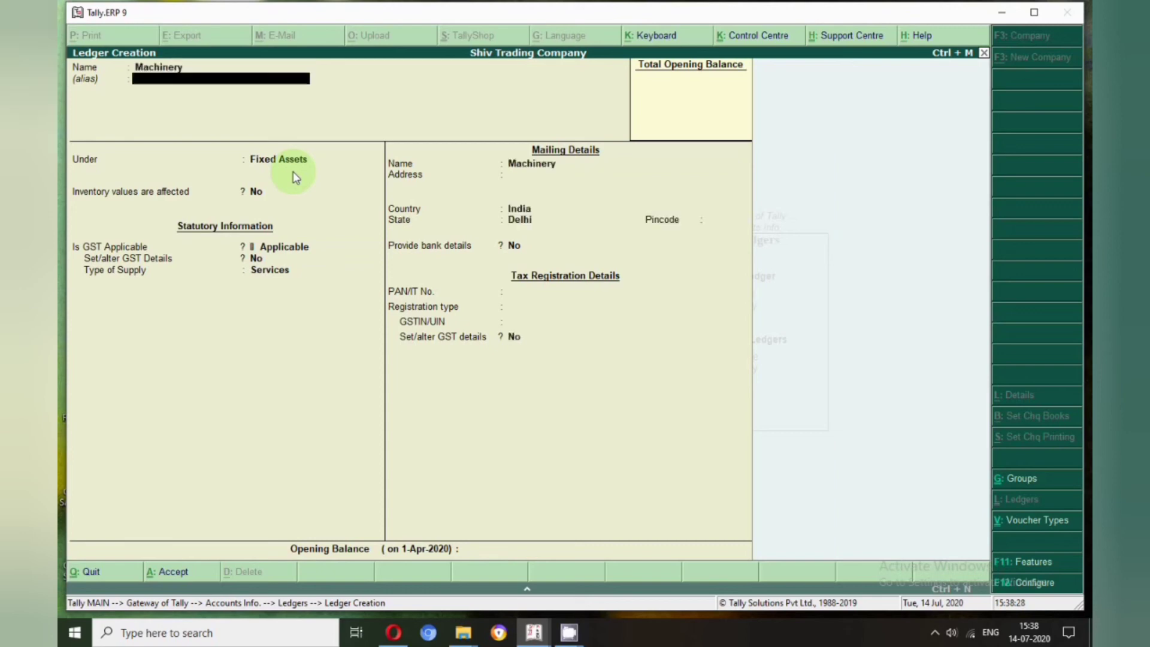
key(Return)
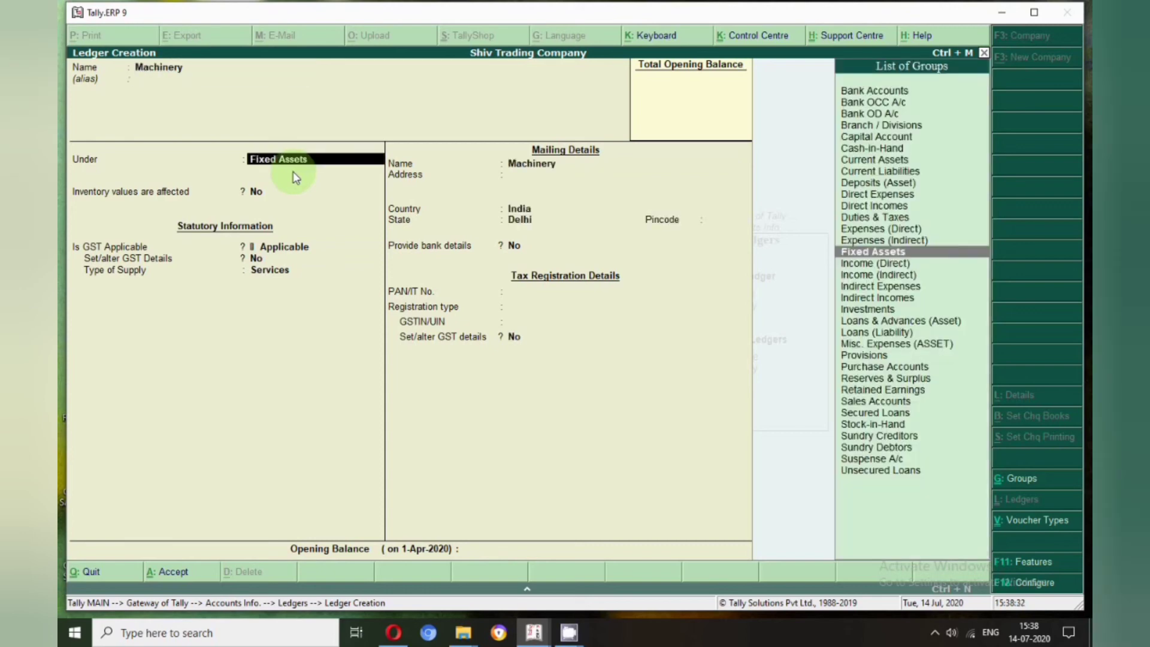
key(Return)
key(Return)
key(Return)
key(Return)
key(Return)
key(Return)
key(Return)
key(Return)
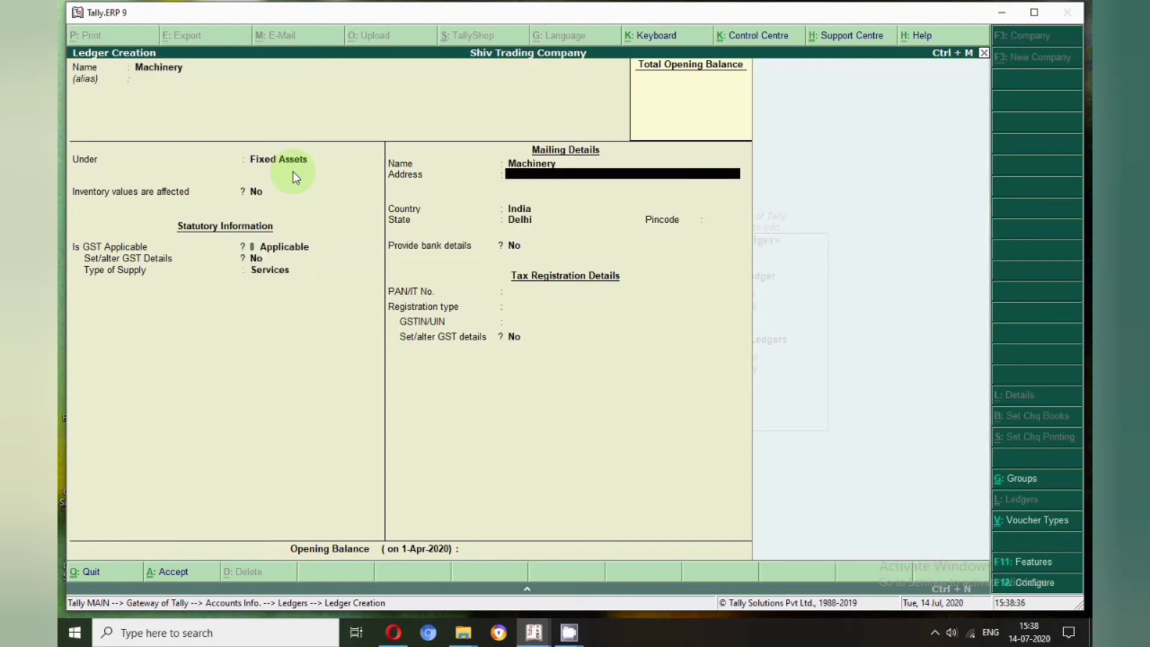
key(Return)
key(Return)
key(Return)
key(Return)
key(Return)
key(Return)
key(Return)
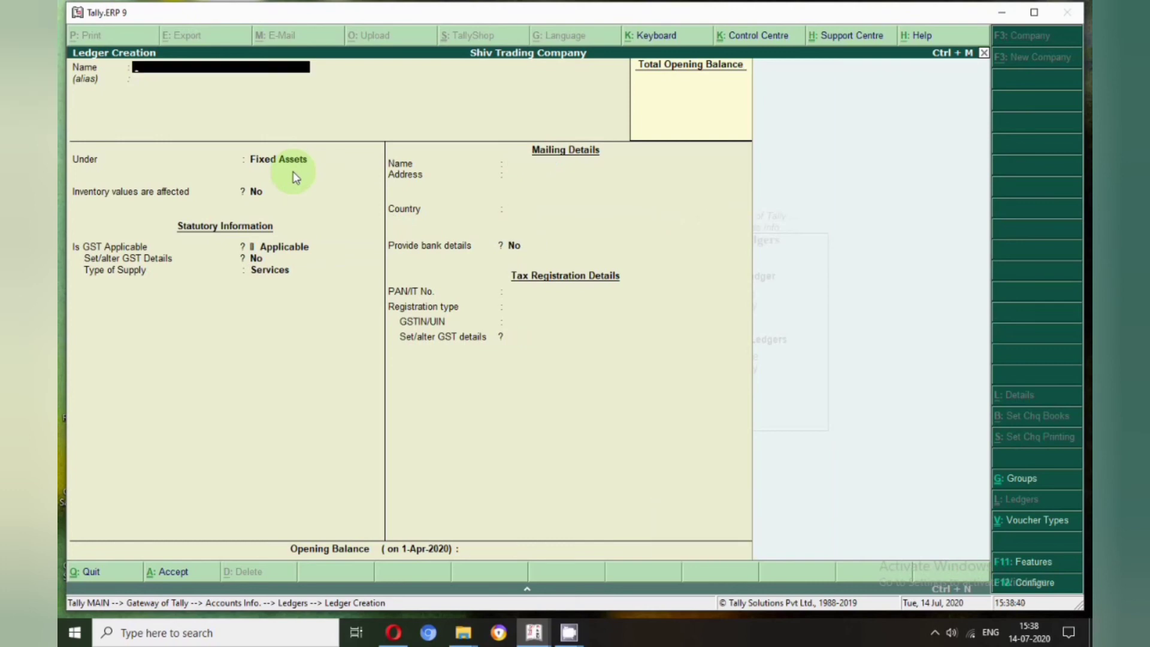
Create the Computer ledger under Fixed Assets and start the Car ledger with default details
text(Computer)
key(Return)
key(Return)
key(Return)
key(Return)
key(Return)
key(Return)
key(Return)
key(Return)
key(Return)
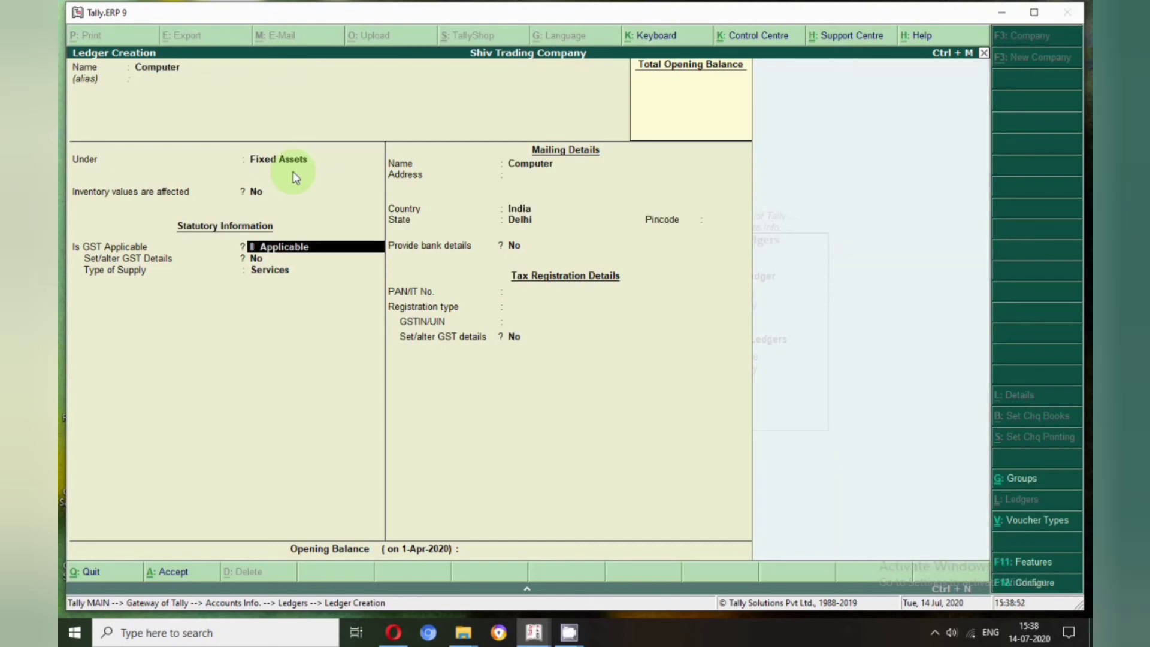
key(Return)
key(Return)
key(Return)
key(Return)
key(Return)
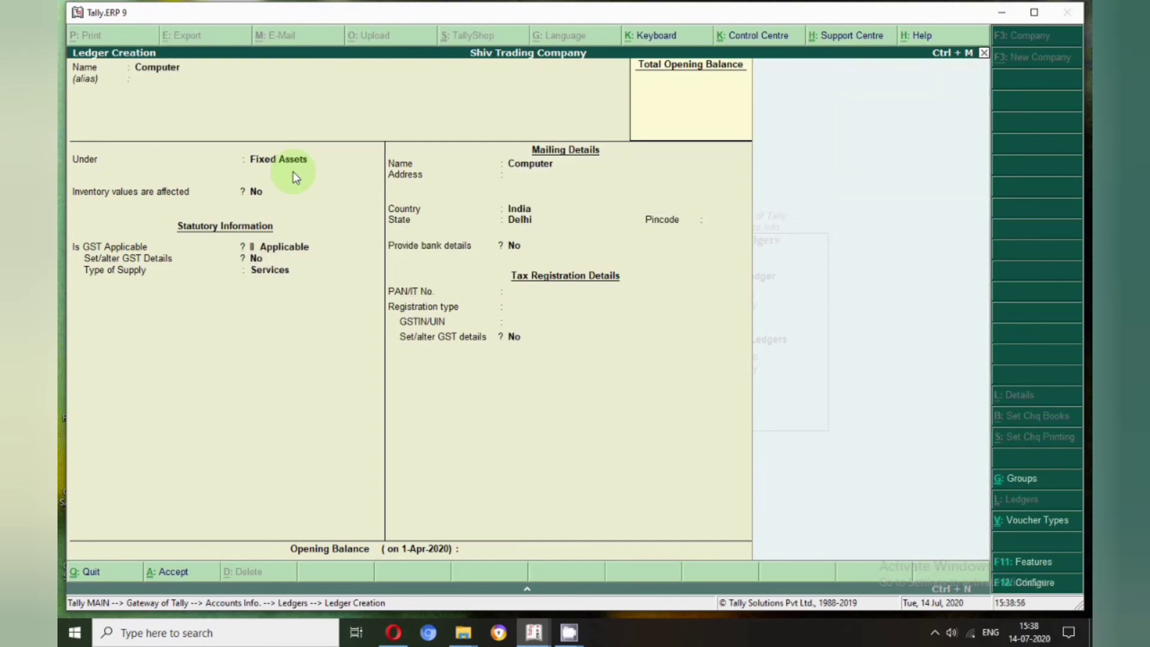
text(Car)
key(Return)
key(Return)
key(Return)
key(Return)
key(Return)
key(Return)
key(Return)
key(Return)
key(Return)
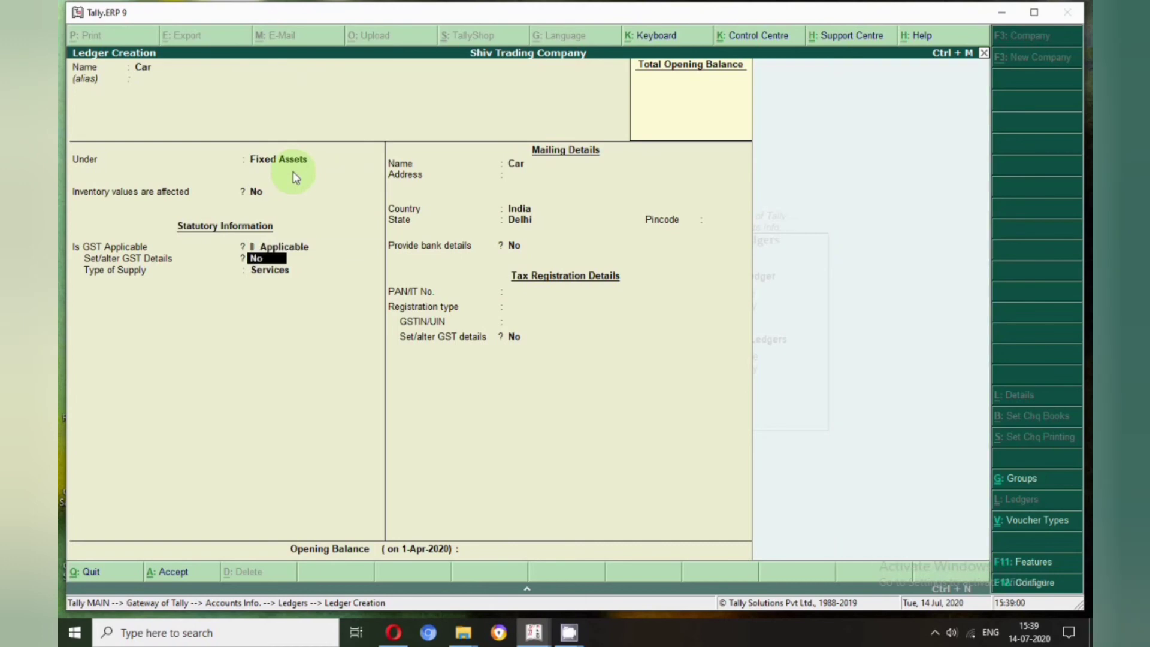
key(Return)
key(Return)
key(Return)
key(Return)
key(Return)
key(Return)
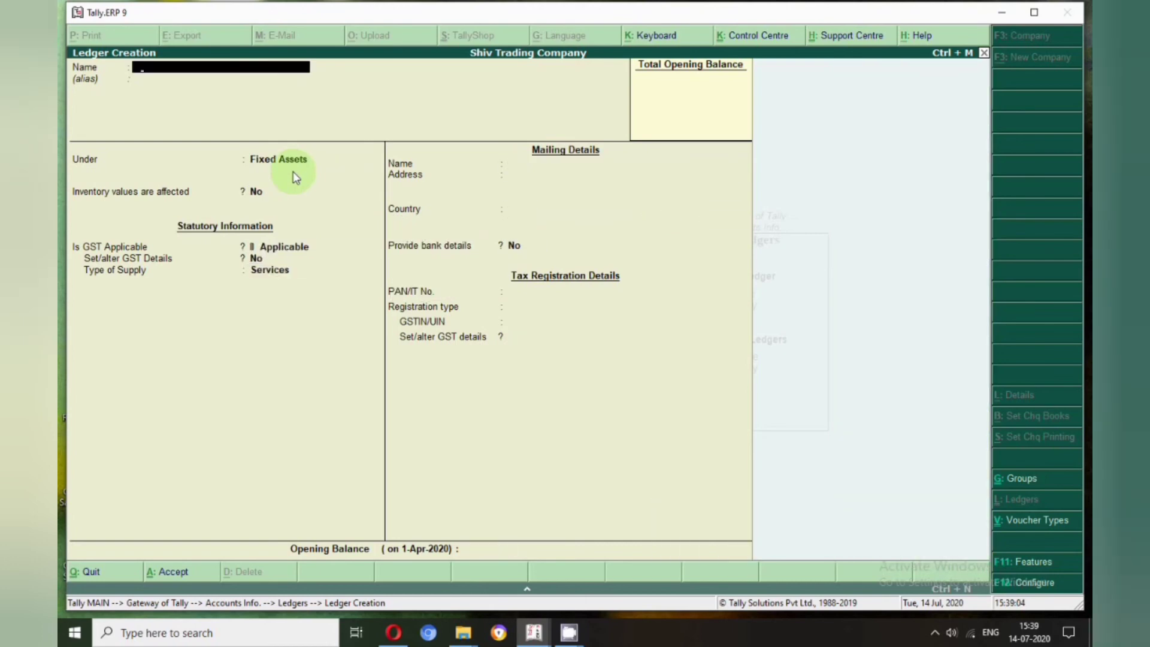
Name the new ledger Shivam Trading Company and place it under Sundry Creditors
text(Furnitures)
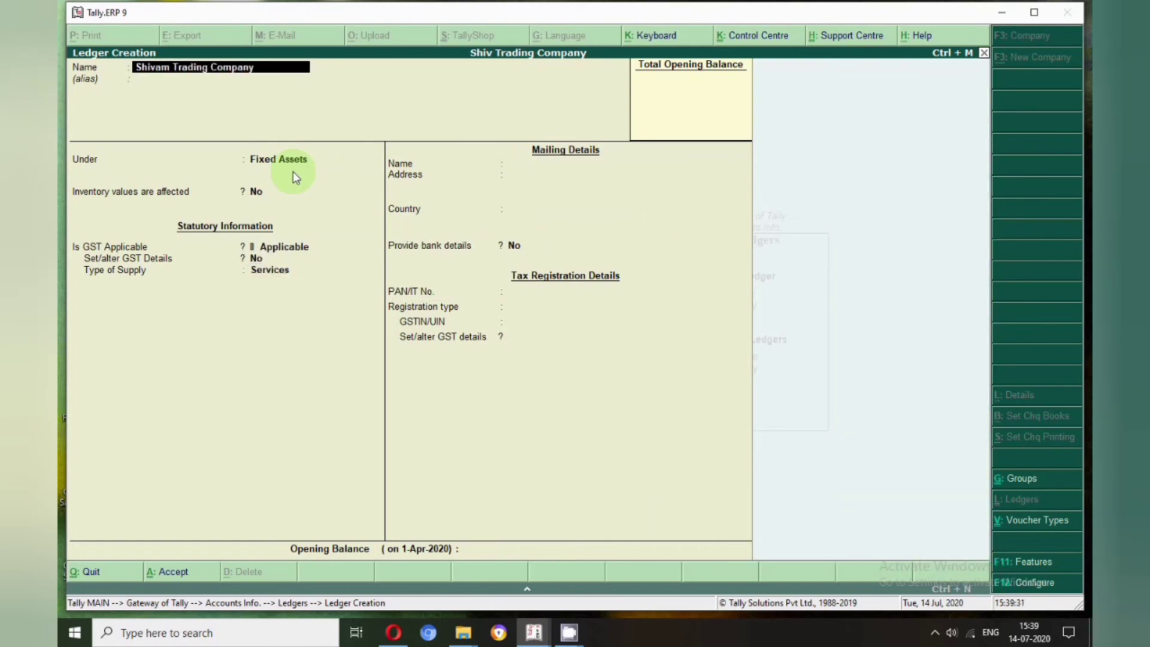
key(Return)
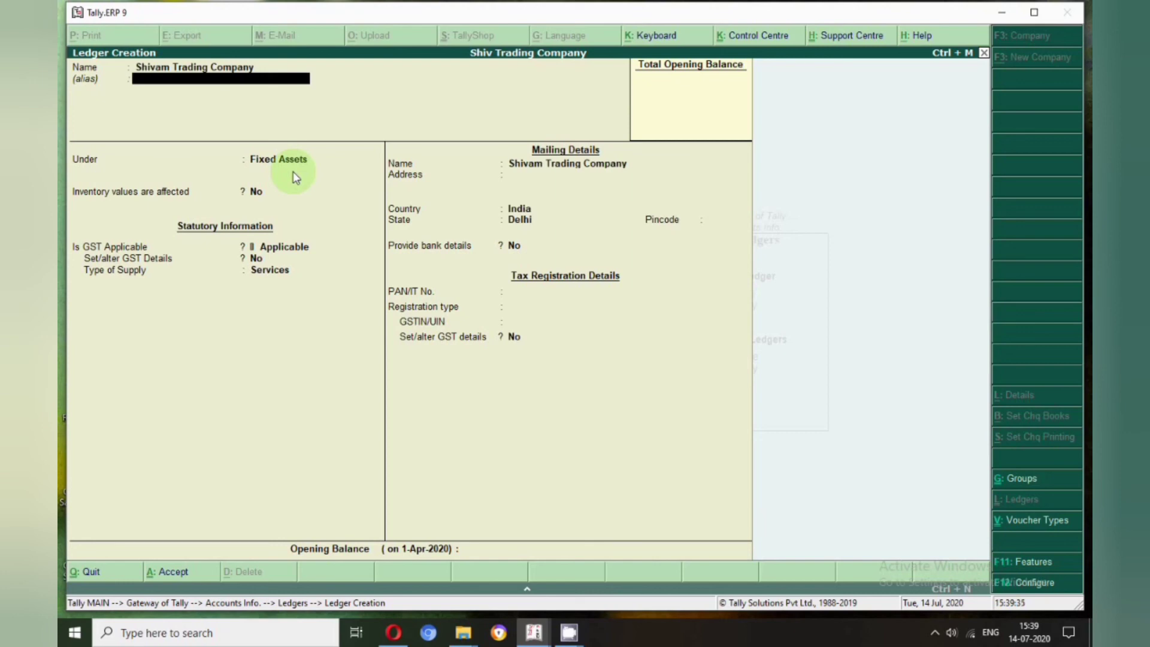
key(Return)
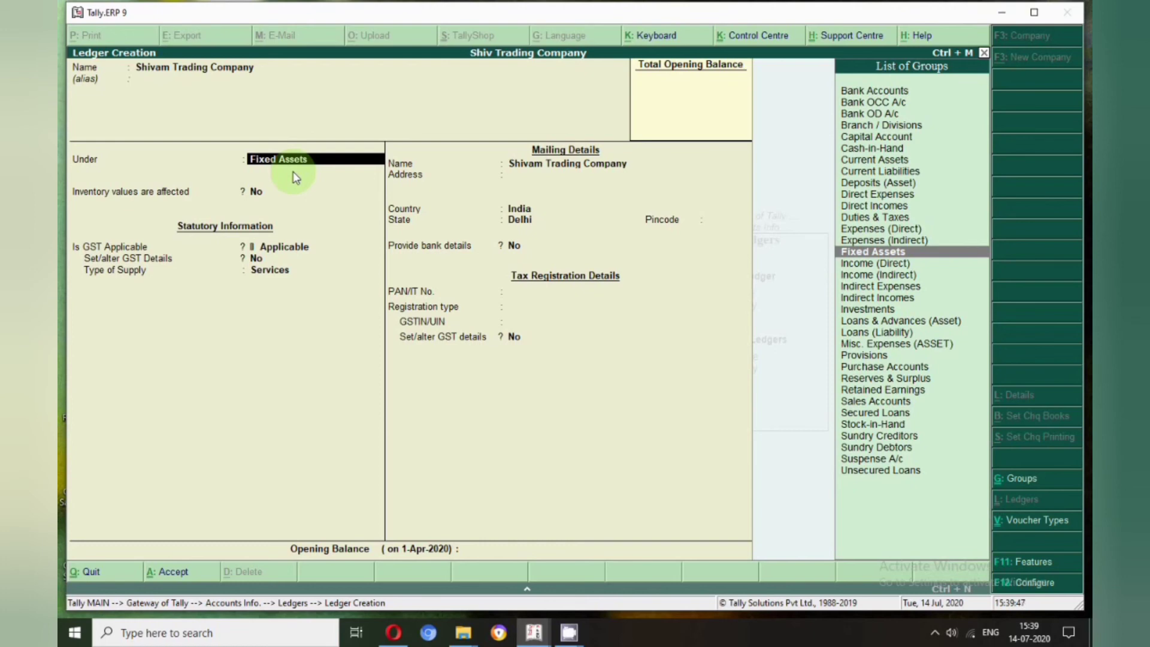
text(Sun)
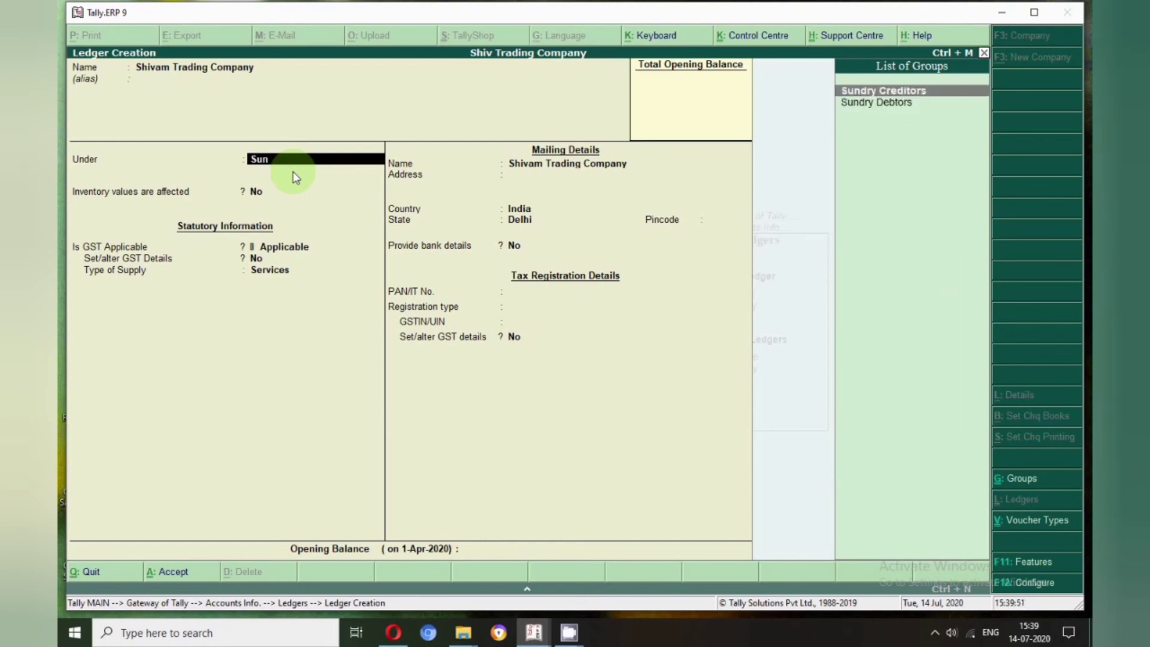
key(Return)
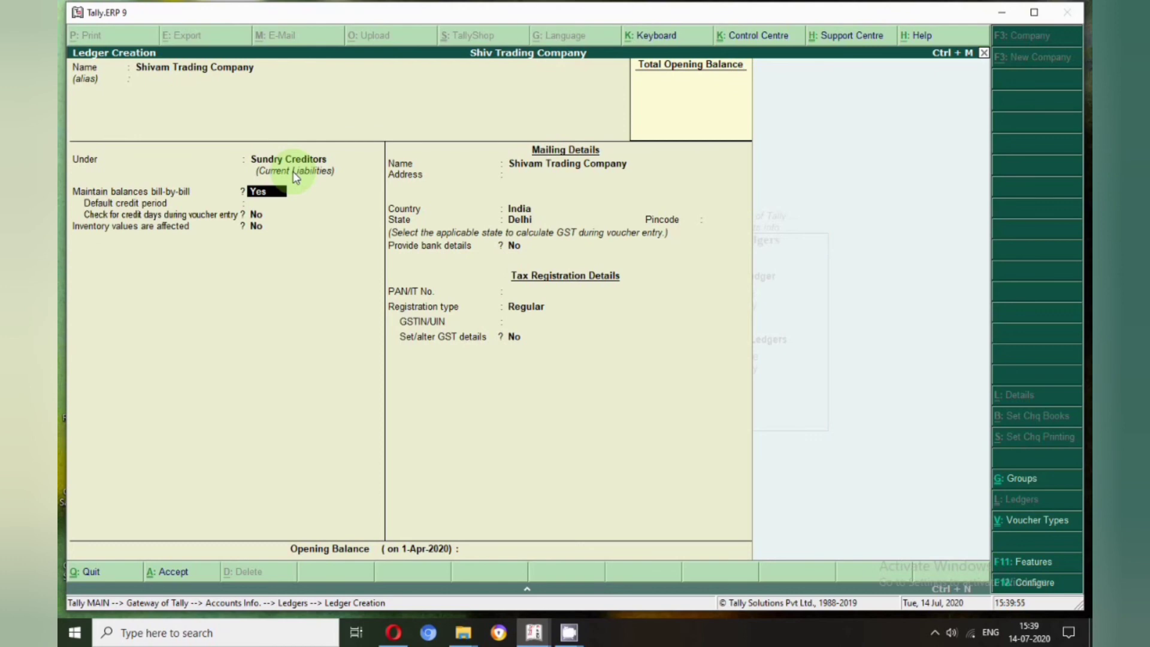
Enter address 'Industrial Area', 'Nw Dlhi', state Delhi, Regular registration and the GSTIN, then name the next ledger Krishna Company
key(Return)
key(Return)
key(Return)
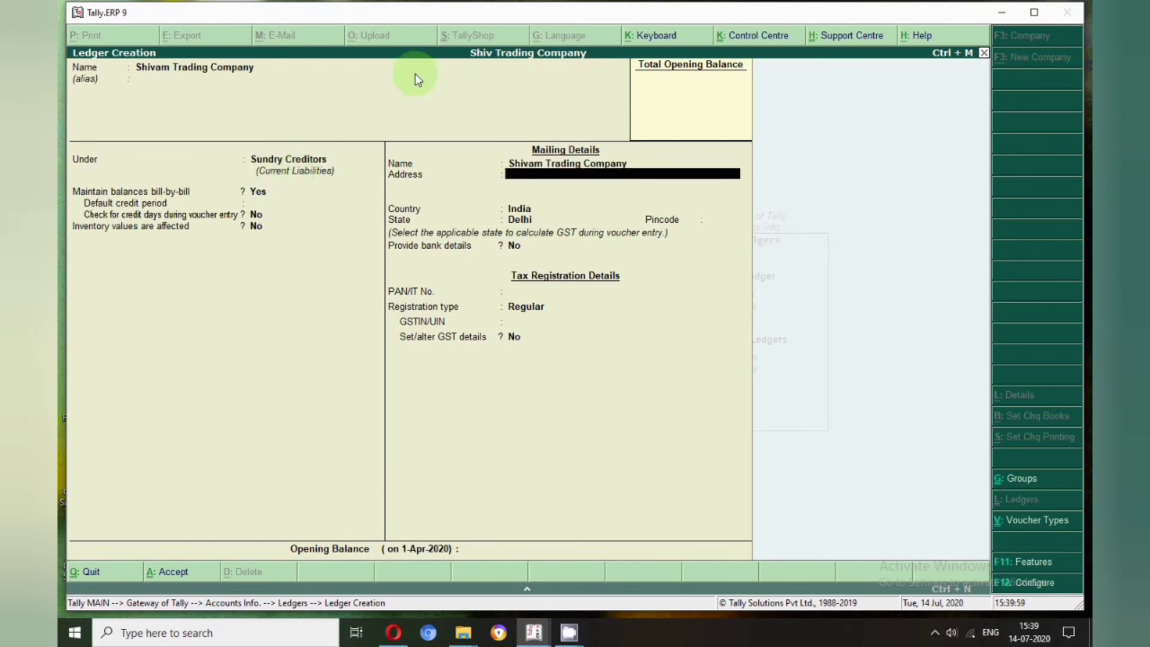
text(Industrial Area)
key(Return)
text(Nw)
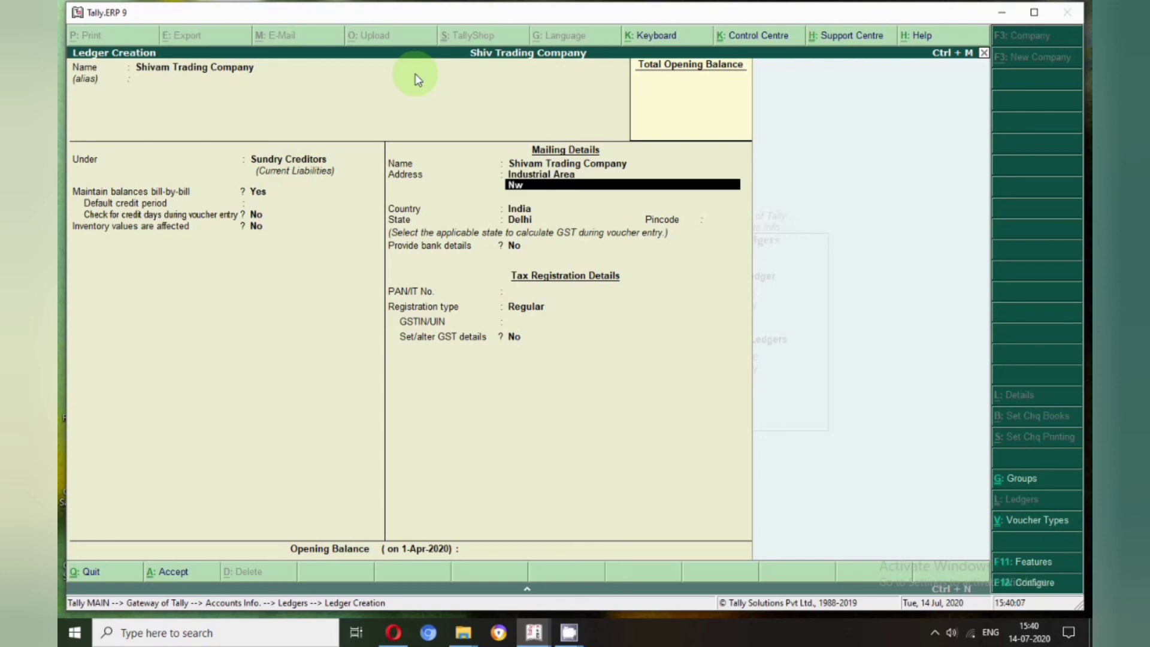
text( Dlhi)
key(Return)
key(Return)
key(Return)
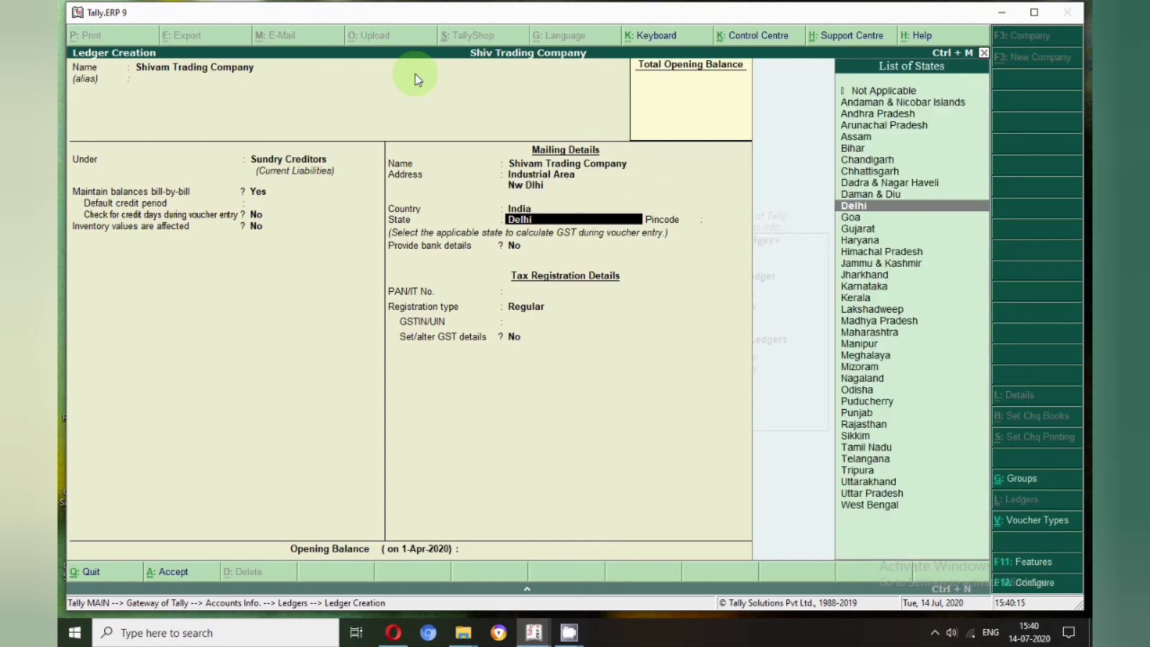
key(Return)
key(Return)
key(Return)
key(Return)
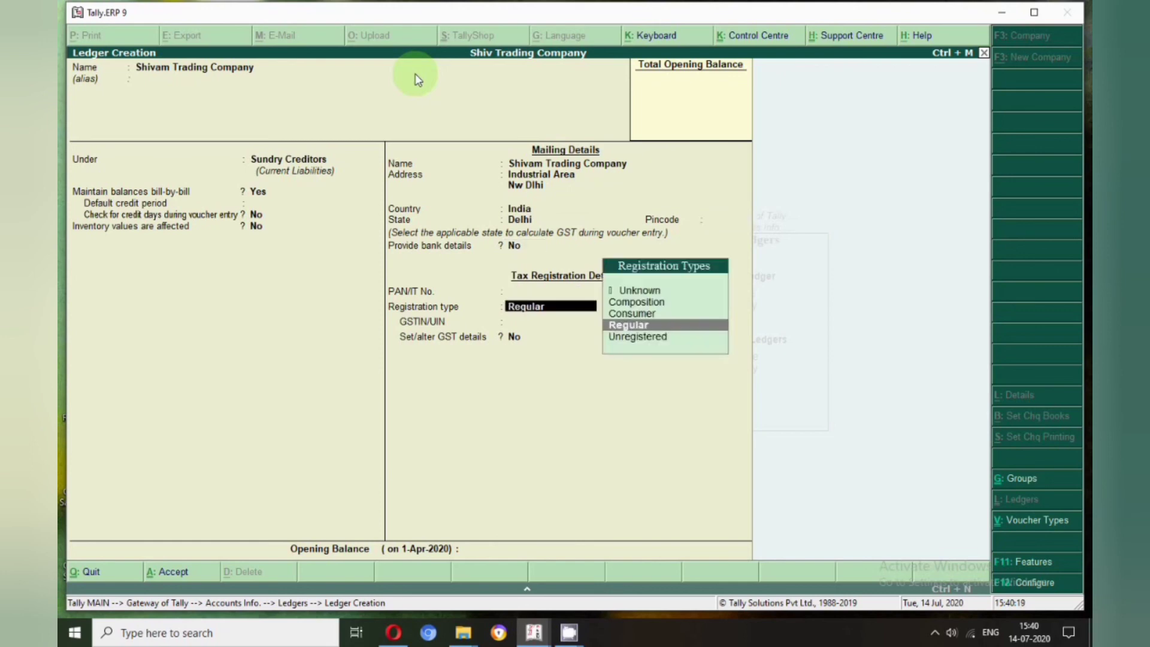
key(Return)
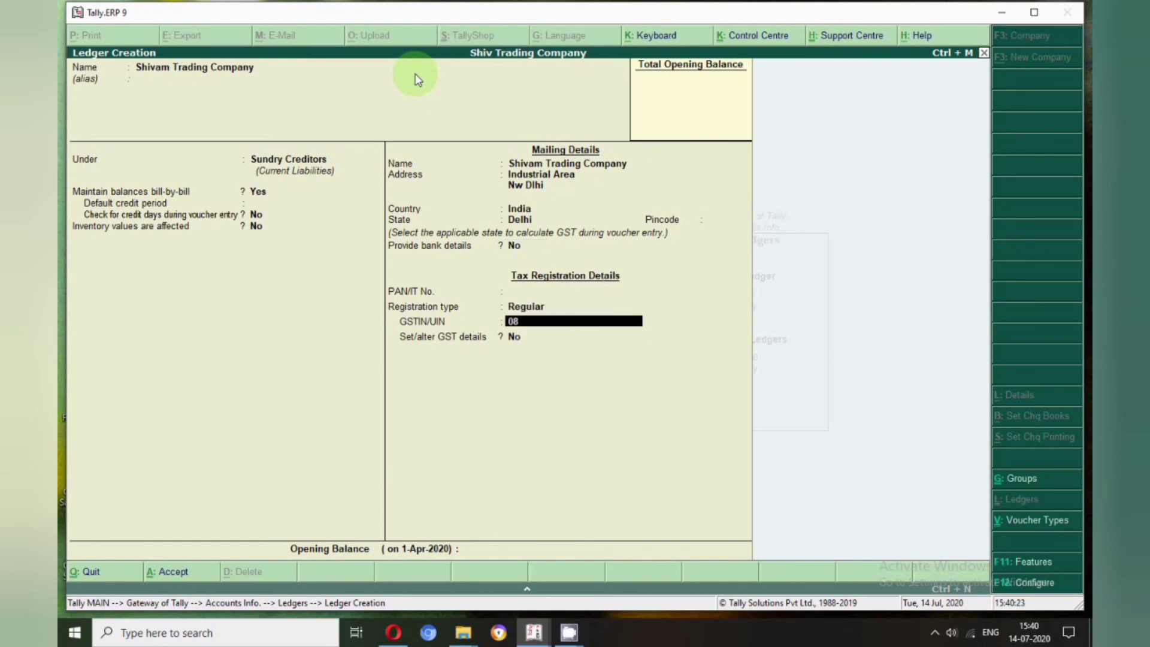
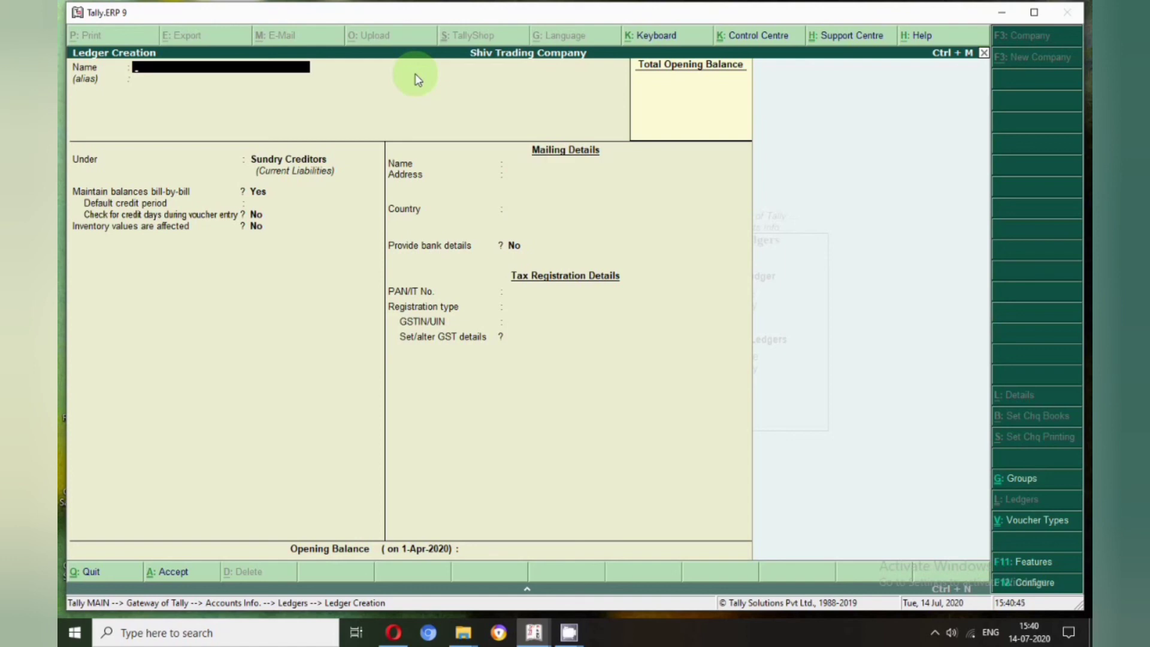
text(Krishna Company)
Save Krishna Company under Sundry Debtors despite the missing GSTIN notice, then display the ledger list
key(Return)
key(Return)
key(Down)
key(Return)
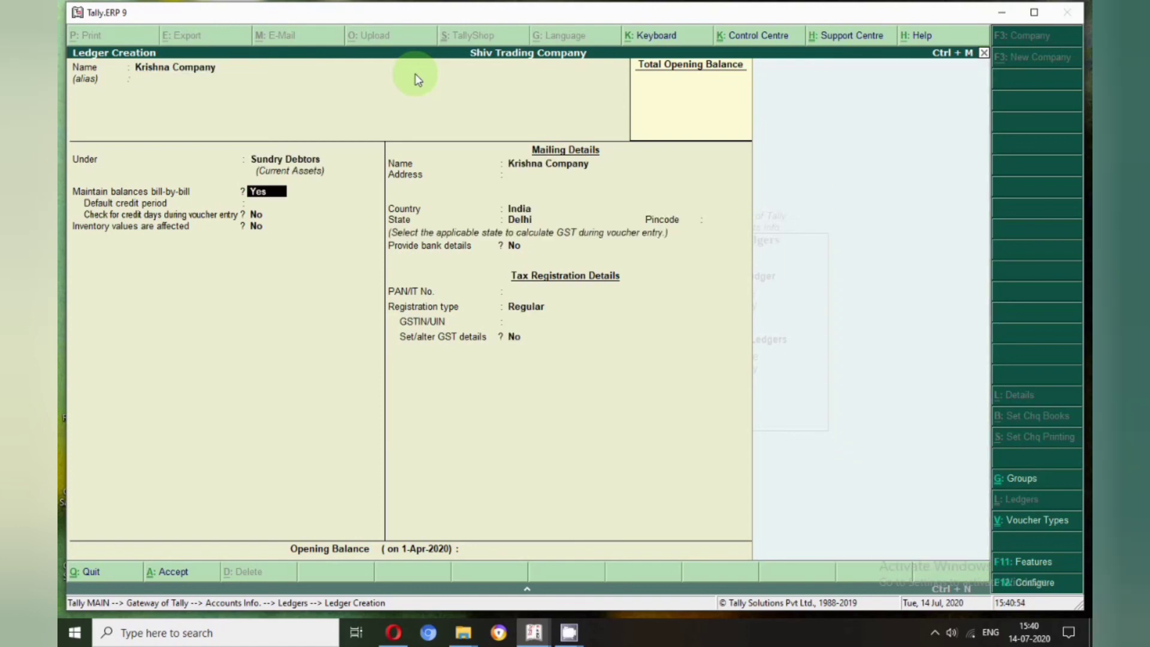
key(Return)
key(Return)
key(Return)
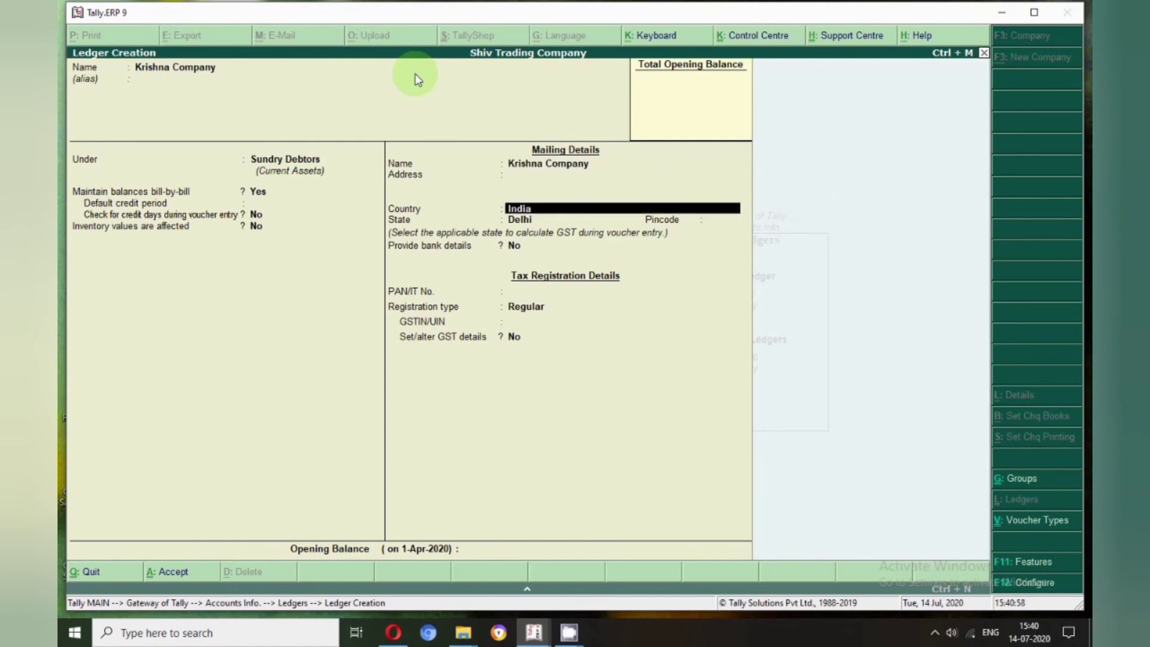
key(Return)
key(Return)
key(Return)
key(Return)
key(Return)
key(Return)
key(Return)
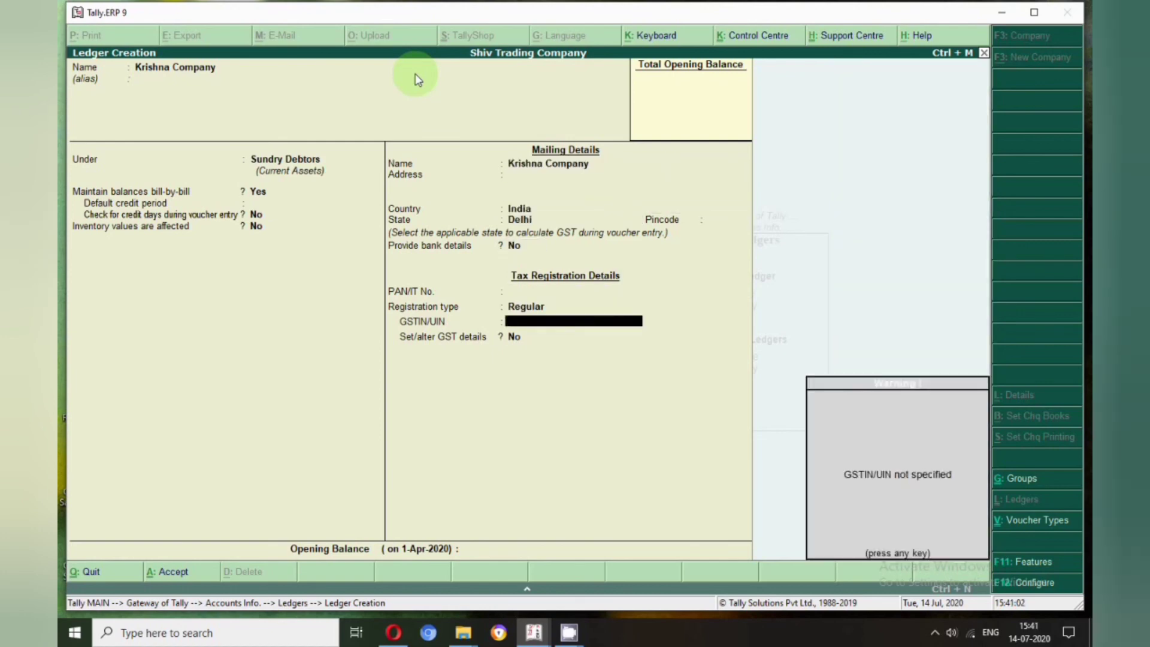
key(Return)
key(Return)
key(Return)
key(Return)
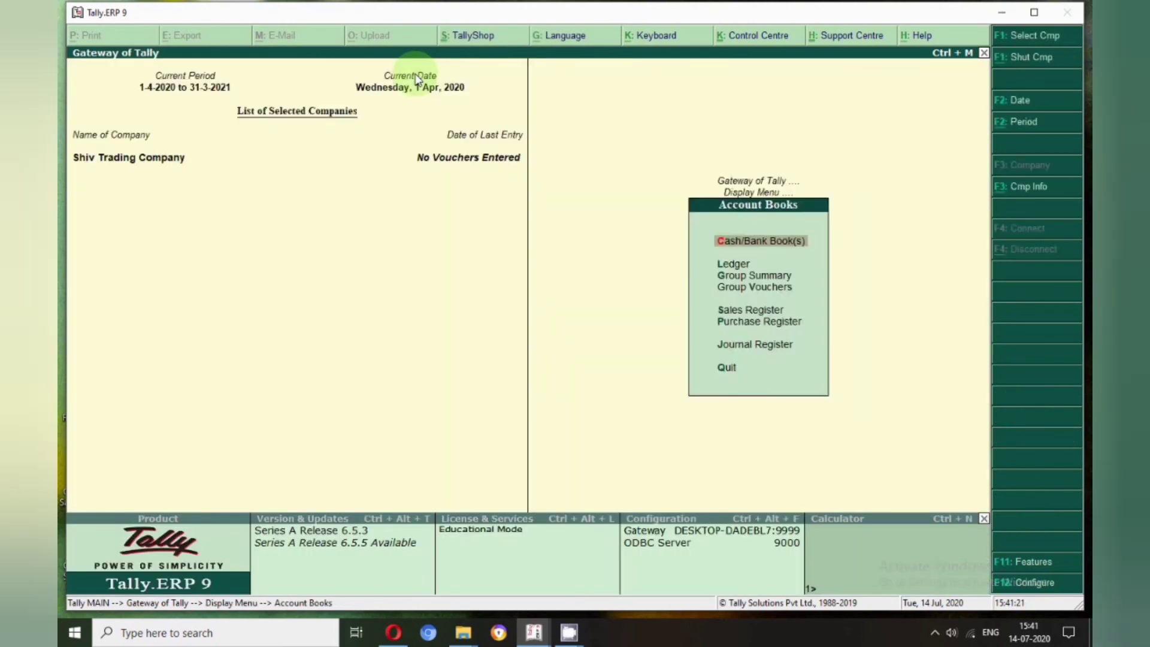
key(l)
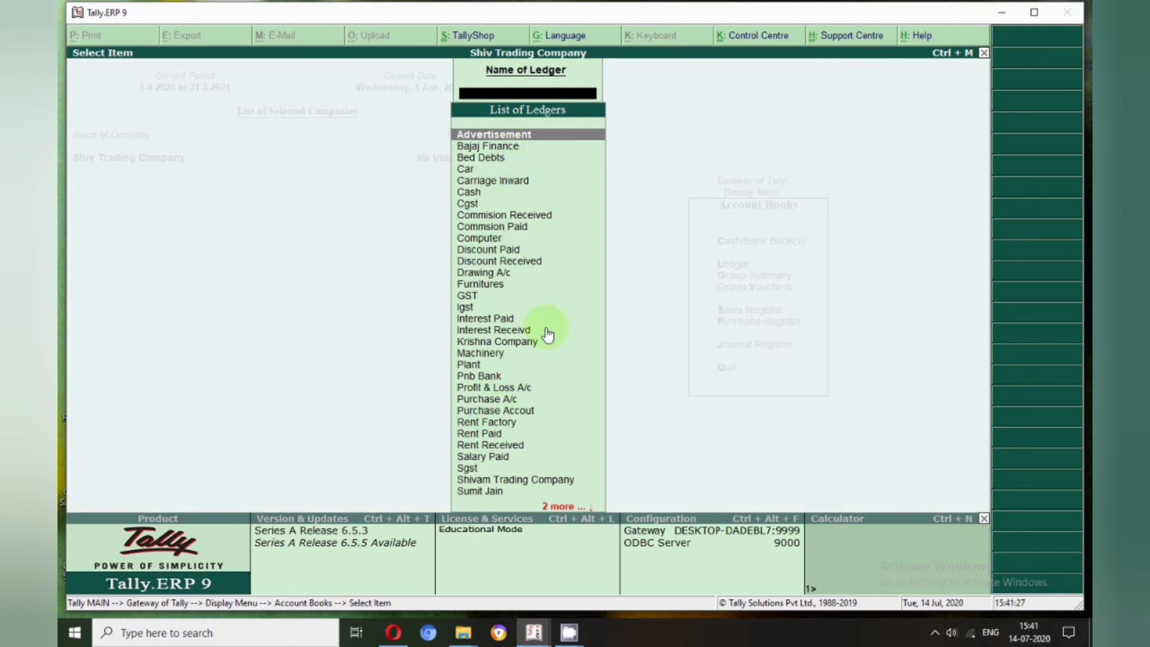
Scroll down the List of Ledgers to check the entries, then return to Gateway of Tally
key(Down)
key(Down)
key(Down)
key(Down)
key(Down)
key(Down)
key(Down)
key(Down)
key(Down)
key(Down)
key(Down)
key(Down)
key(Down)
key(Down)
key(Down)
key(Down)
key(Down)
key(Down)
key(Down)
key(Down)
key(Down)
key(Down)
key(Down)
key(Down)
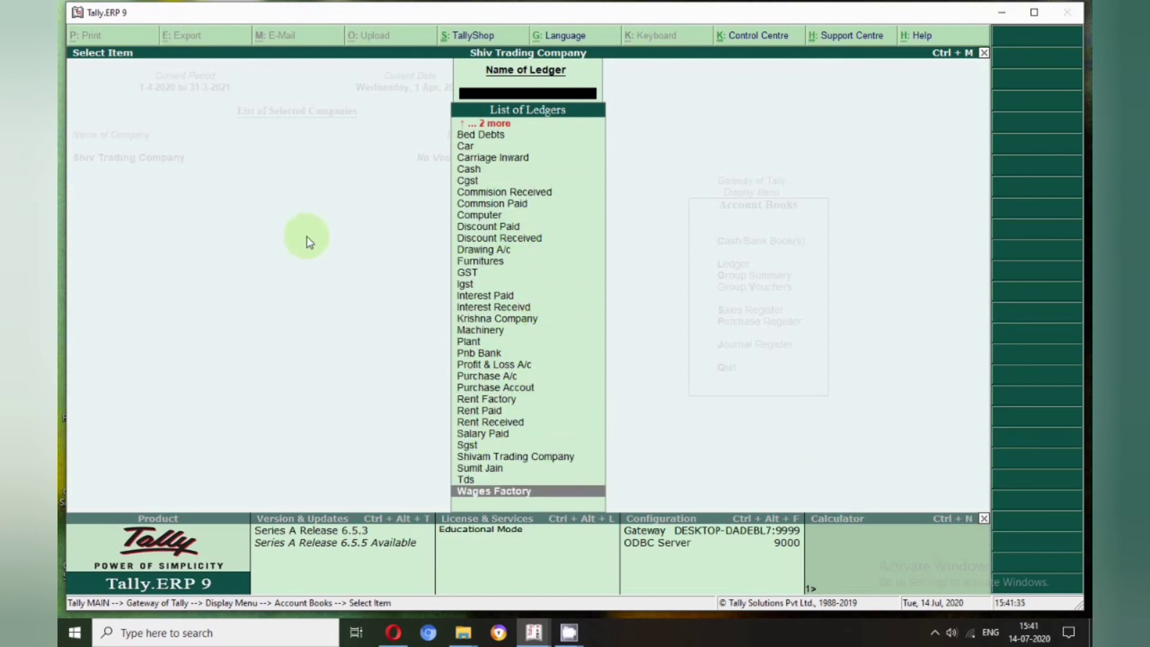
key(Escape)
key(Escape)
key(Escape)
key(Escape)
key(Escape)
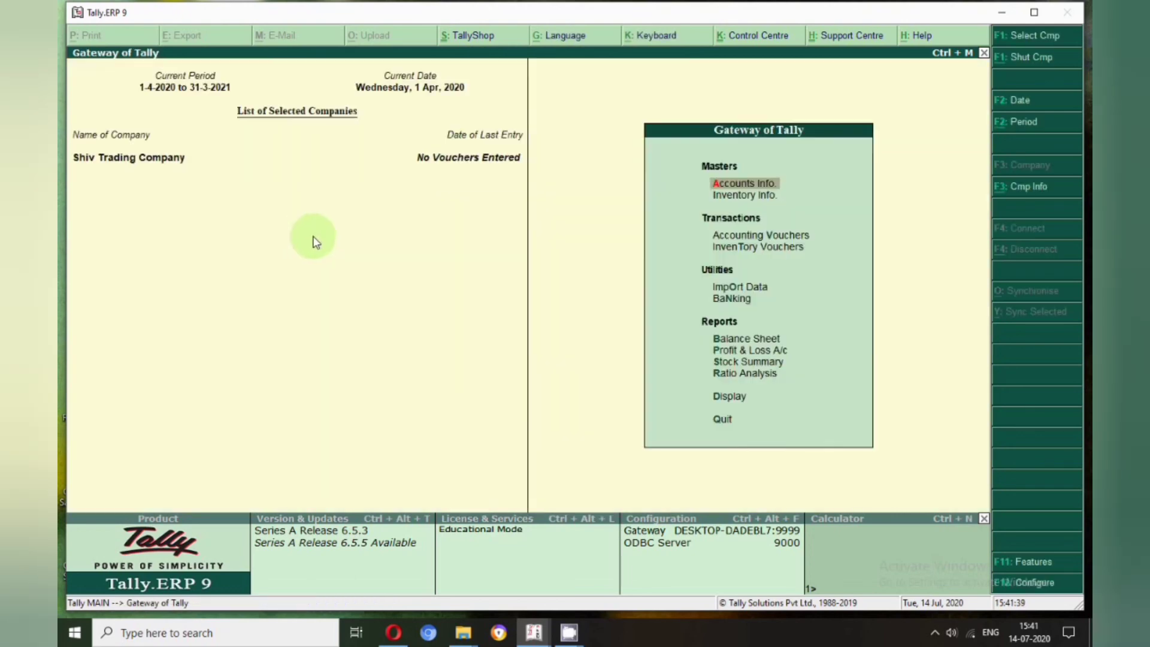